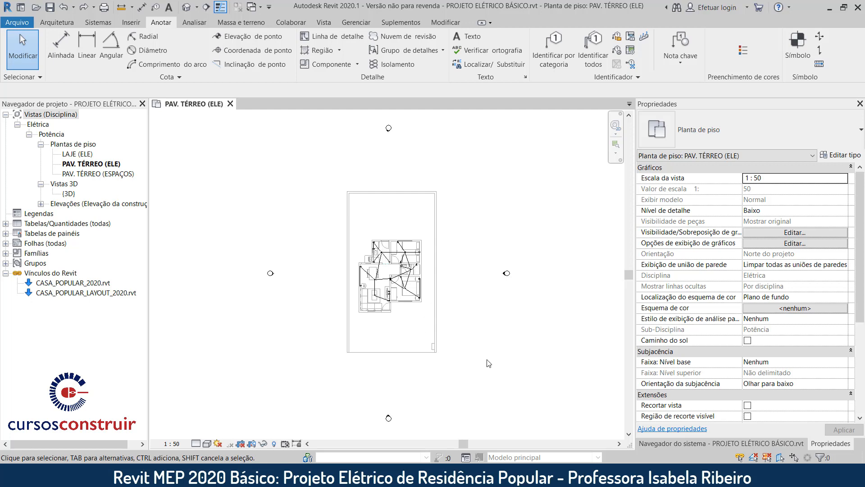
Examine the dining area's lighting point and the surrounding conduit layout in the PAV. TÉRREO (ELE) floor plan.
{"action": "scroll", "coordinate": [361, 303], "scroll_direction": "up", "scroll_amount": 8}
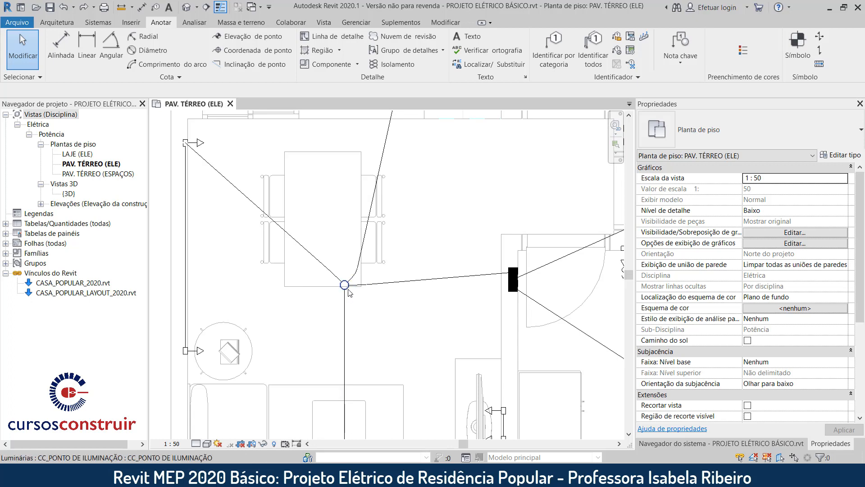
{"action": "left_click", "coordinate": [344, 285]}
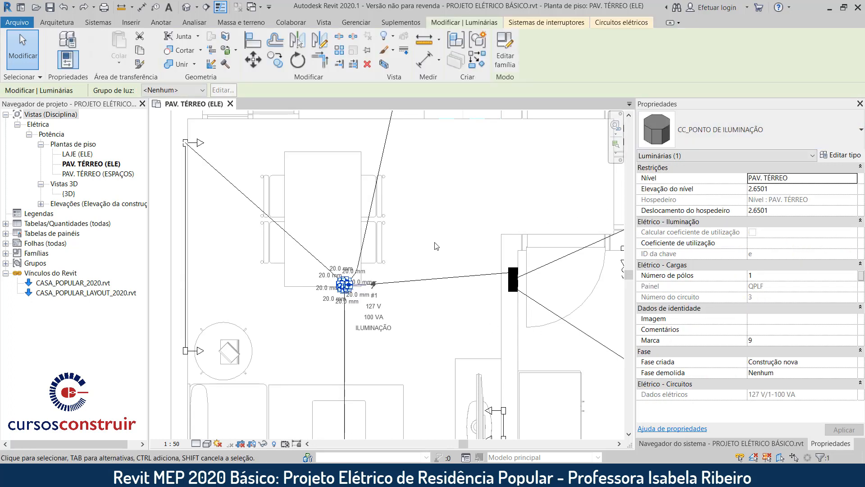
{"action": "scroll", "coordinate": [437, 253], "scroll_direction": "down", "scroll_amount": 1}
{"action": "scroll", "coordinate": [446, 317], "scroll_direction": "down", "scroll_amount": 2}
{"action": "middle_click_drag", "start_coordinate": [445, 317], "coordinate": [419, 237]}
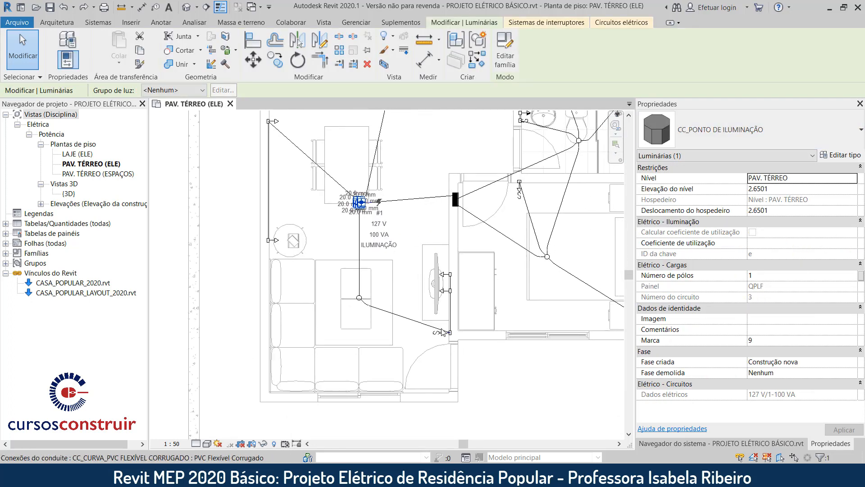
{"action": "key", "text": "Escape"}
{"action": "scroll", "coordinate": [586, 317], "scroll_direction": "down", "scroll_amount": 3}
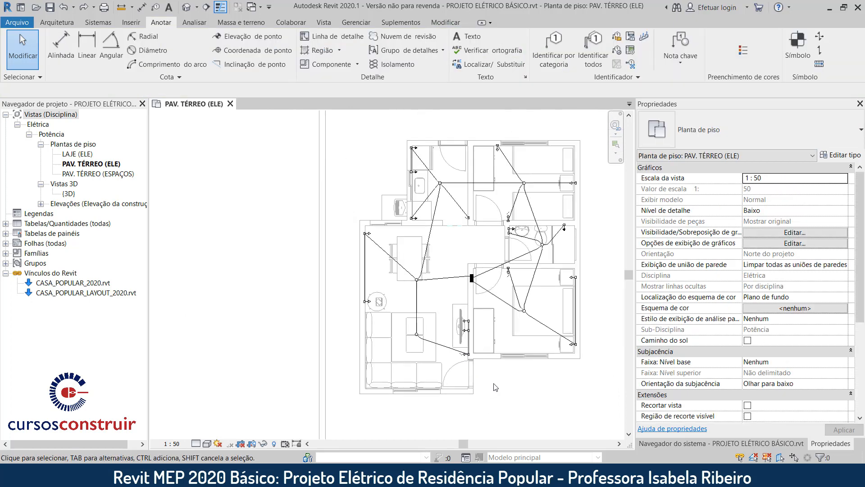
{"action": "scroll", "coordinate": [585, 314], "scroll_direction": "down", "scroll_amount": 1}
{"action": "middle_click_drag", "start_coordinate": [576, 292], "coordinate": [503, 250]}
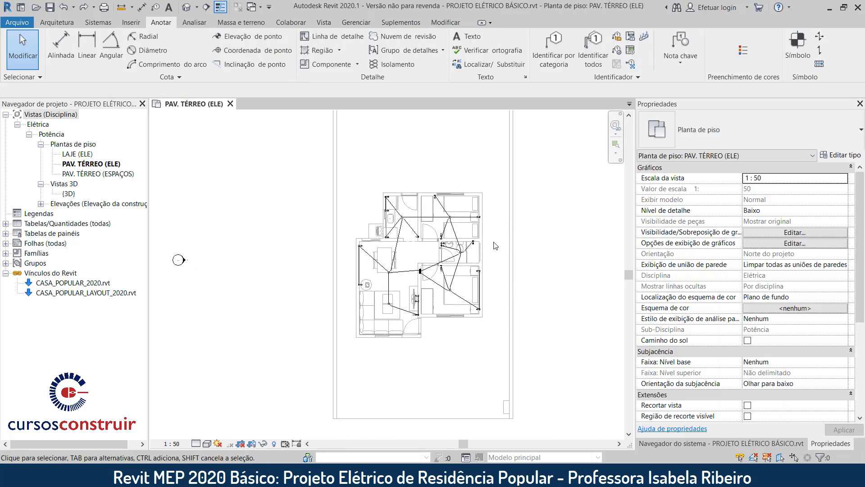
{"action": "middle_click", "coordinate": [527, 231]}
{"action": "middle_click", "coordinate": [528, 230]}
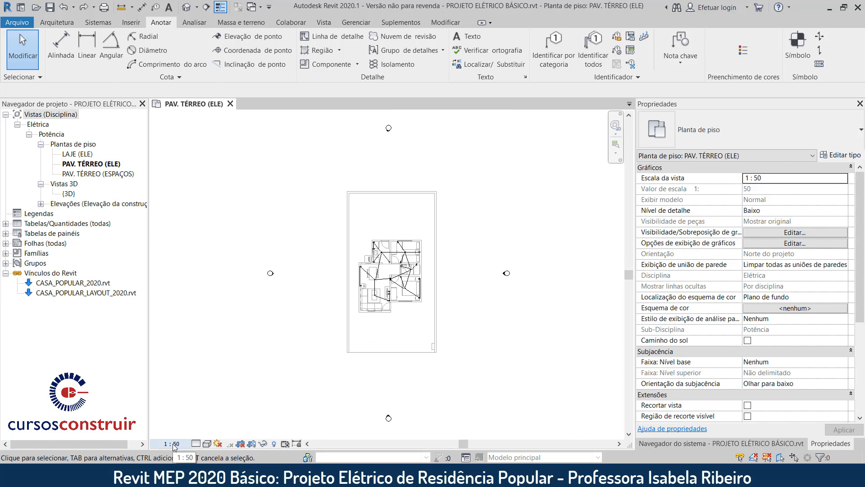
Set the plan view's detail level to Baixo and its visual style to Linha oculta, dismissing the save reminder without saving.
{"action": "left_click", "coordinate": [196, 443]}
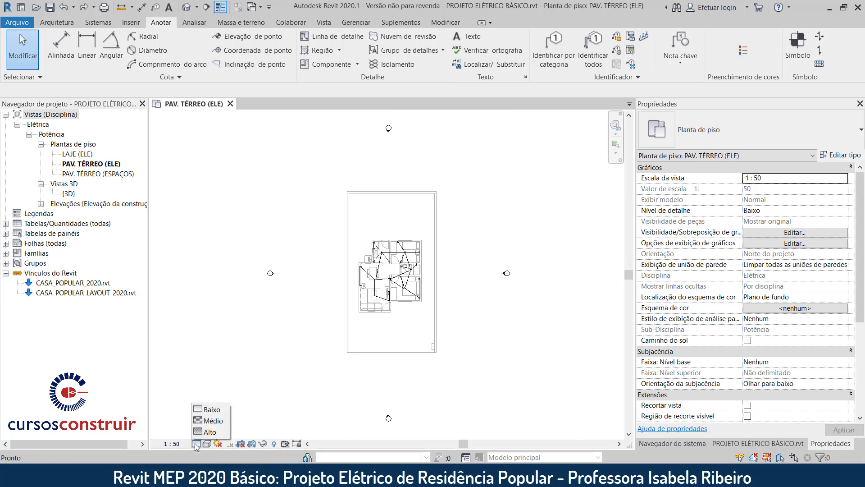
{"action": "left_click", "coordinate": [212, 412]}
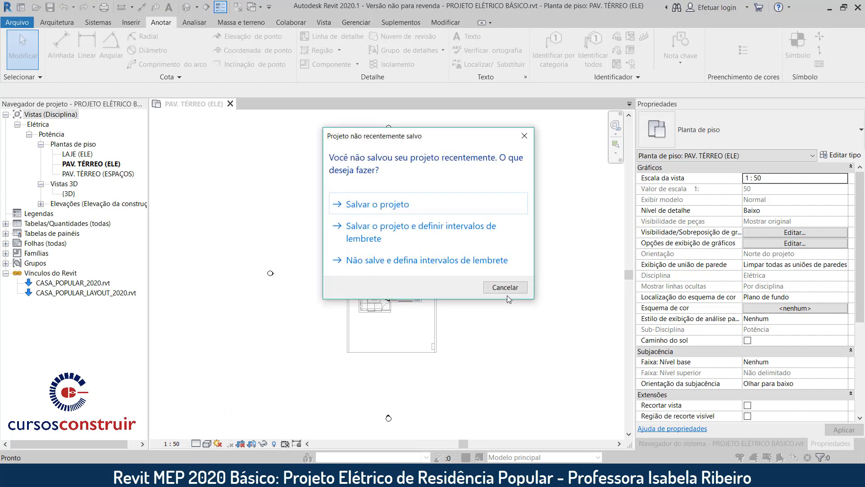
{"action": "left_click", "coordinate": [505, 287]}
{"action": "left_click", "coordinate": [206, 444]}
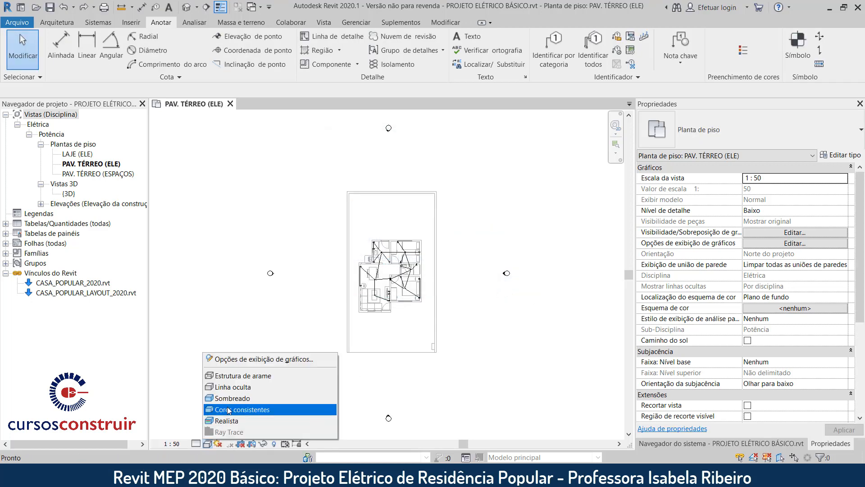
{"action": "left_click", "coordinate": [276, 388]}
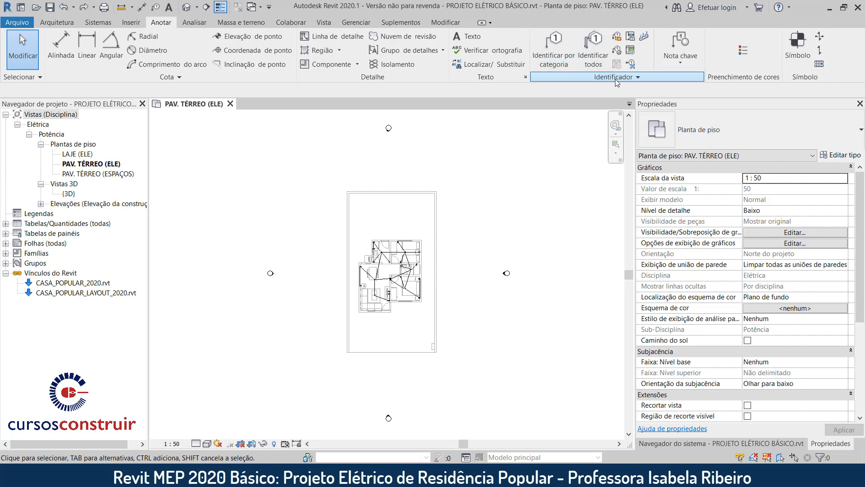
Tag all untagged luminaires in the current view with the CC_ID_LUMINÁRIA tag, horizontal and without leaders.
{"action": "left_click", "coordinate": [594, 63]}
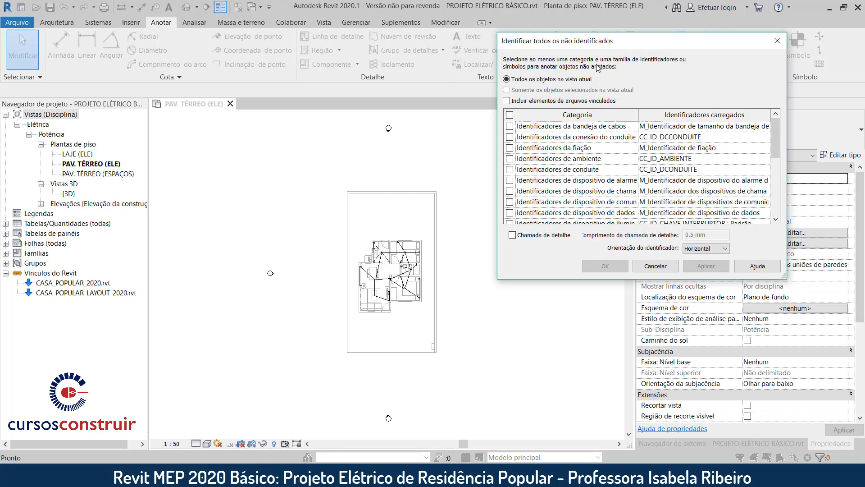
{"action": "left_click_drag", "start_coordinate": [594, 45], "coordinate": [545, 37]}
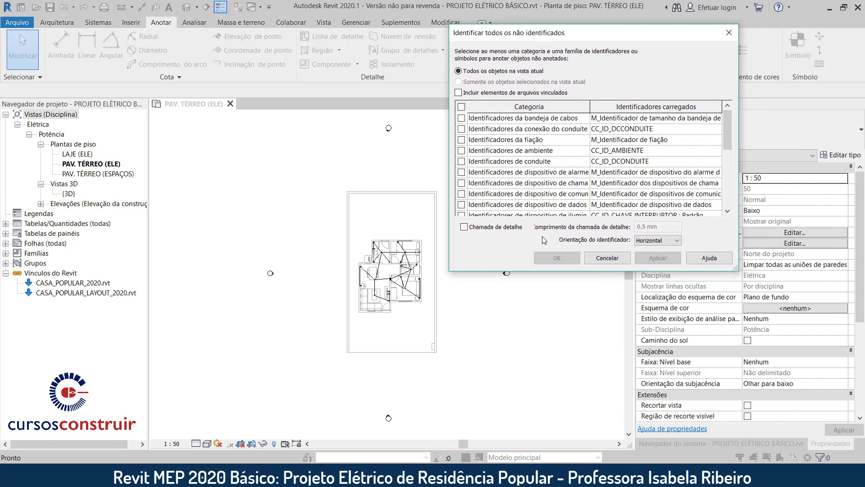
{"action": "left_click_drag", "start_coordinate": [535, 275], "coordinate": [559, 420]}
{"action": "left_click_drag", "start_coordinate": [738, 363], "coordinate": [854, 361]}
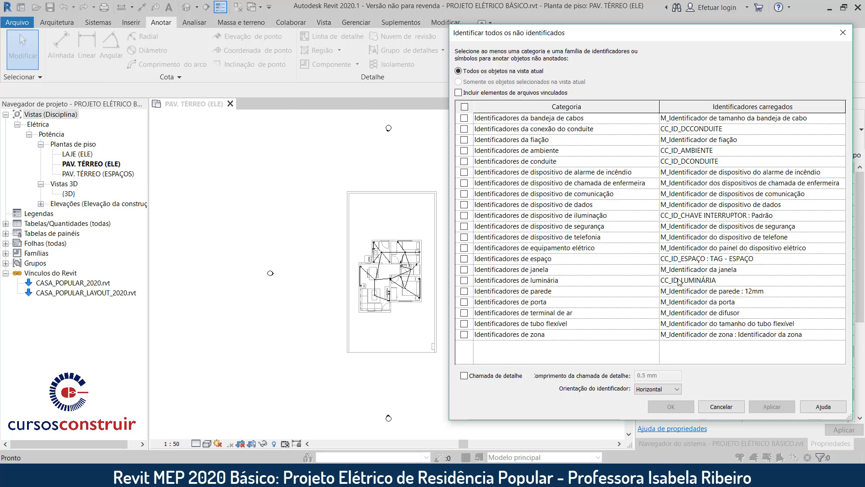
{"action": "left_click", "coordinate": [464, 280]}
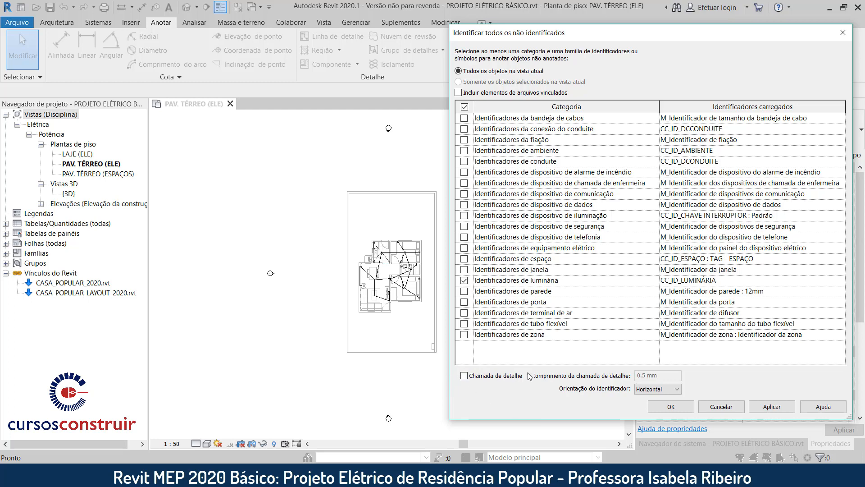
{"action": "left_click", "coordinate": [671, 407]}
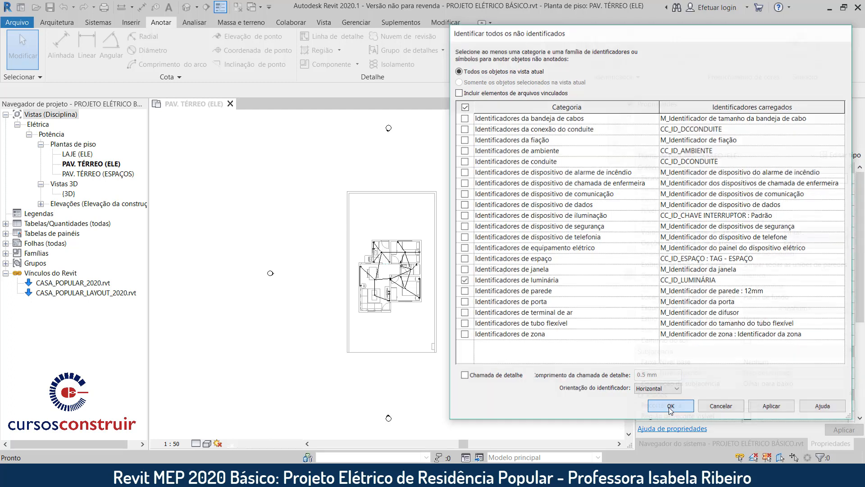
Temporarily hide the tag on the lower bedroom's luminaire a and select the lighting point beneath it.
{"action": "scroll", "coordinate": [388, 282], "scroll_direction": "up", "scroll_amount": 8}
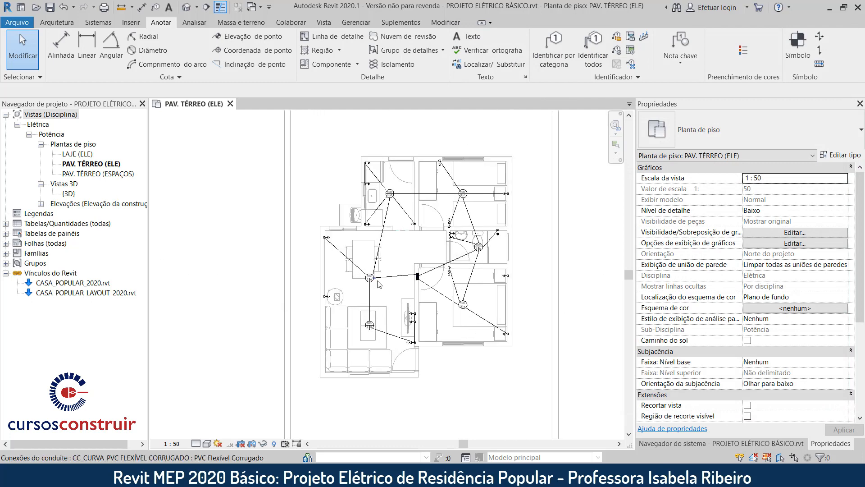
{"action": "middle_click_drag", "start_coordinate": [431, 310], "coordinate": [357, 368]}
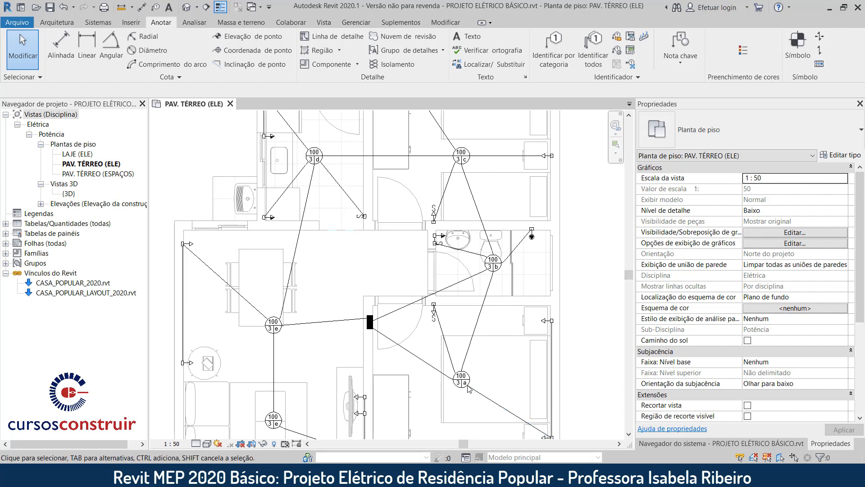
{"action": "scroll", "coordinate": [467, 382], "scroll_direction": "up", "scroll_amount": 4}
{"action": "scroll", "coordinate": [468, 383], "scroll_direction": "up", "scroll_amount": 3}
{"action": "middle_click_drag", "start_coordinate": [472, 374], "coordinate": [414, 290]}
{"action": "middle_click_drag", "start_coordinate": [366, 270], "coordinate": [366, 243]}
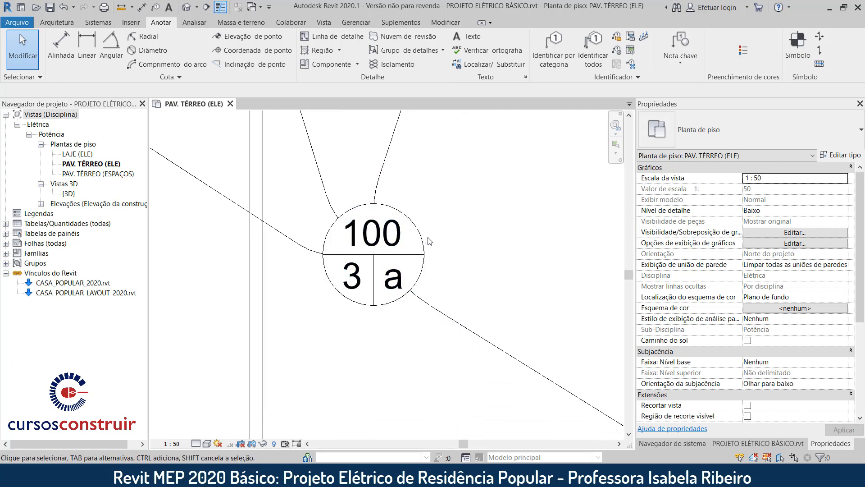
{"action": "left_click", "coordinate": [423, 251]}
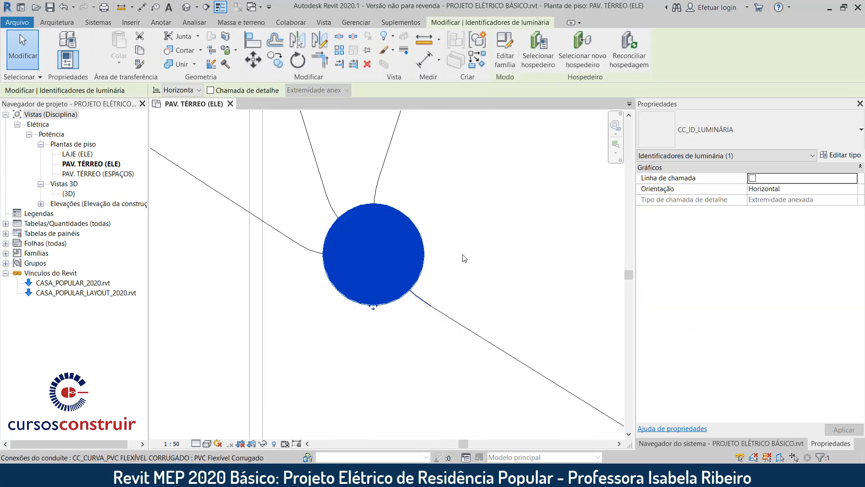
{"action": "key", "text": "h"}
{"action": "key", "text": "h"}
{"action": "left_click", "coordinate": [374, 260]}
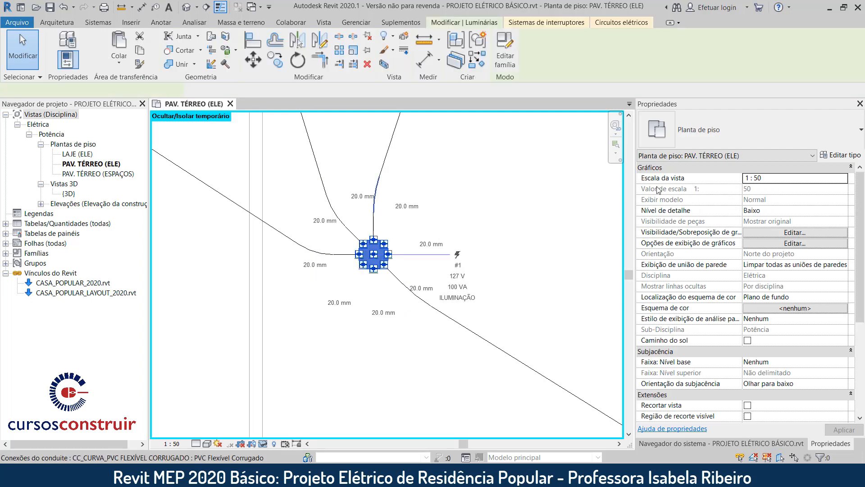
Inspect the lighting point's type properties for its apparent load, close them unchanged, and reset the temporary hide.
{"action": "left_click", "coordinate": [841, 155]}
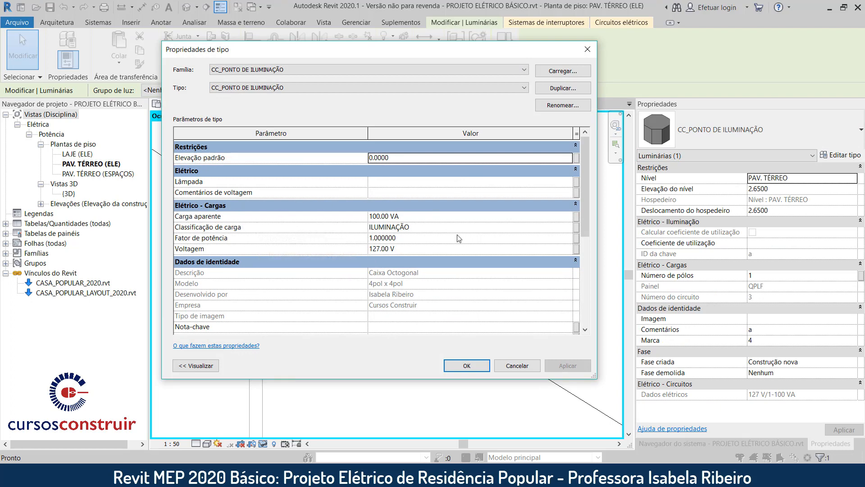
{"action": "left_click", "coordinate": [517, 365]}
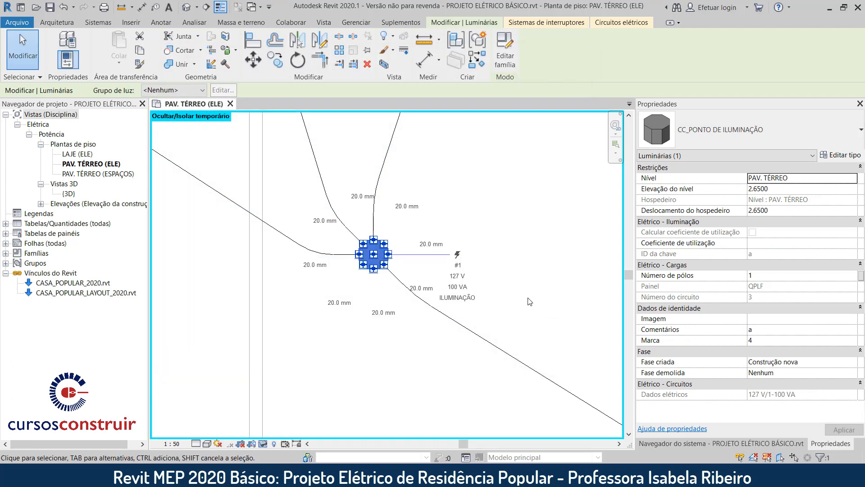
{"action": "key", "text": "h"}
{"action": "key", "text": "r"}
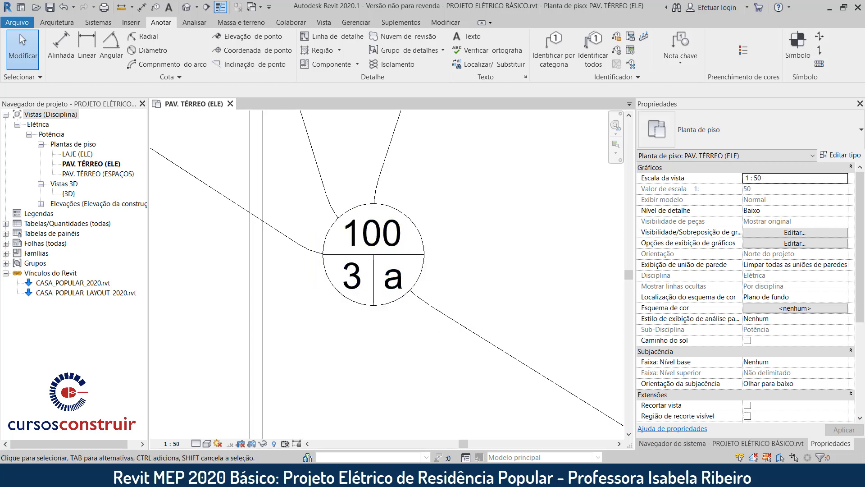
Highlight circuit 3 of panel QPLF from the system browser, compare it with the luminaire tags, and clear the selection.
{"action": "left_click", "coordinate": [794, 443]}
{"action": "key", "text": "z"}
{"action": "key", "text": "f"}
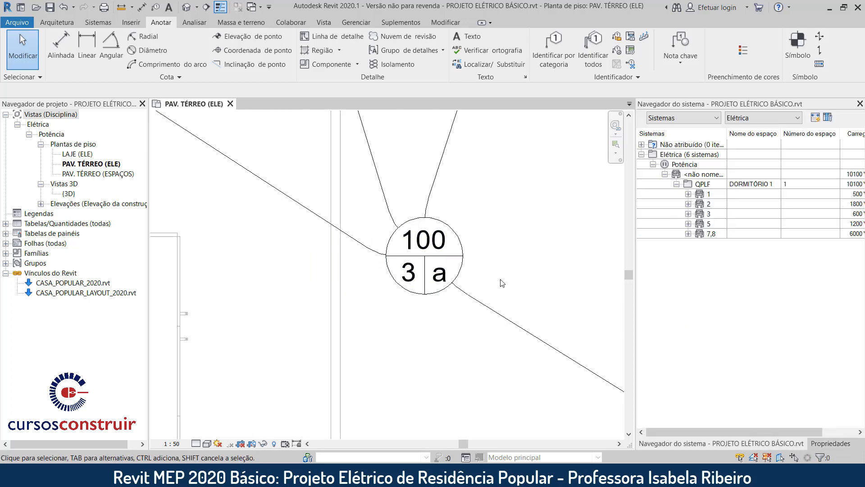
{"action": "left_click", "coordinate": [710, 214]}
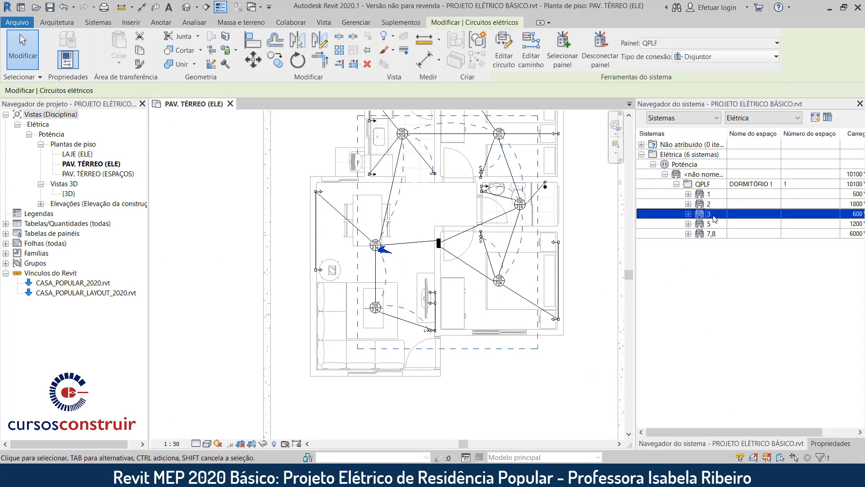
{"action": "middle_click_drag", "start_coordinate": [564, 355], "coordinate": [522, 378]}
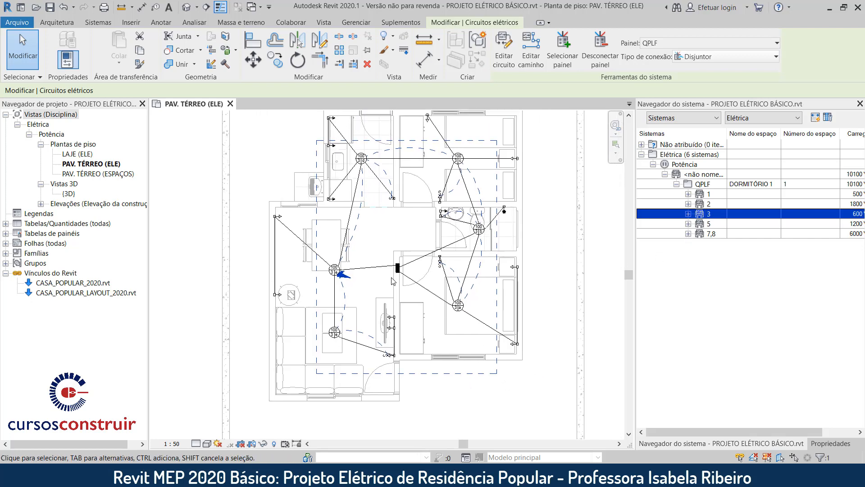
{"action": "scroll", "coordinate": [466, 314], "scroll_direction": "up", "scroll_amount": 10}
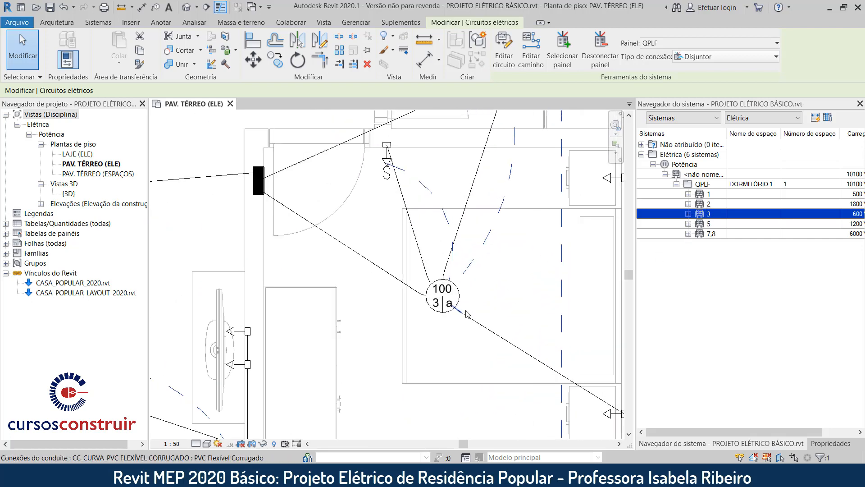
{"action": "left_click", "coordinate": [501, 271]}
Examine the tagged luminaires, the switches and the conduits around the distribution panel in the plan.
{"action": "scroll", "coordinate": [507, 264], "scroll_direction": "down", "scroll_amount": 2}
{"action": "middle_click_drag", "start_coordinate": [508, 280], "coordinate": [482, 354]}
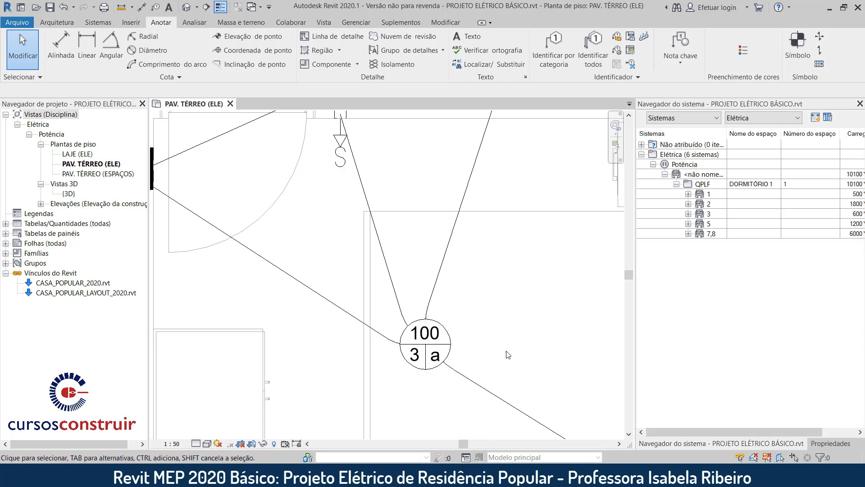
{"action": "scroll", "coordinate": [512, 337], "scroll_direction": "down", "scroll_amount": 3}
{"action": "middle_click_drag", "start_coordinate": [512, 334], "coordinate": [495, 379]}
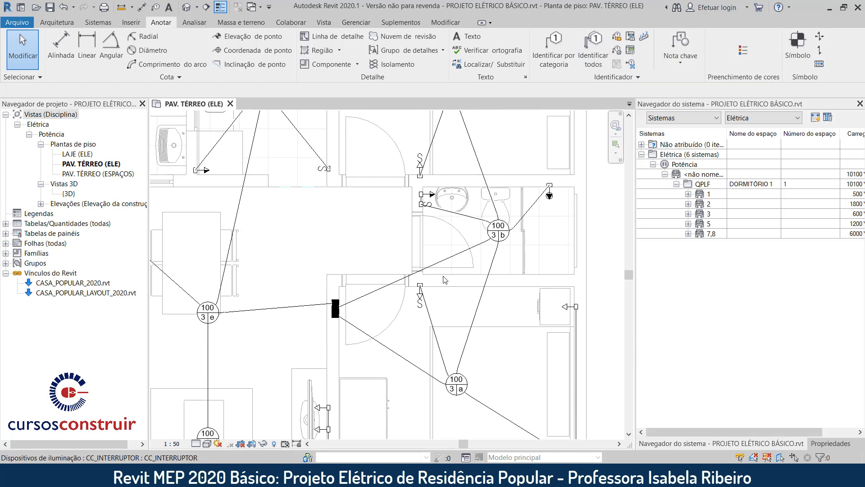
{"action": "scroll", "coordinate": [530, 320], "scroll_direction": "down", "scroll_amount": 2}
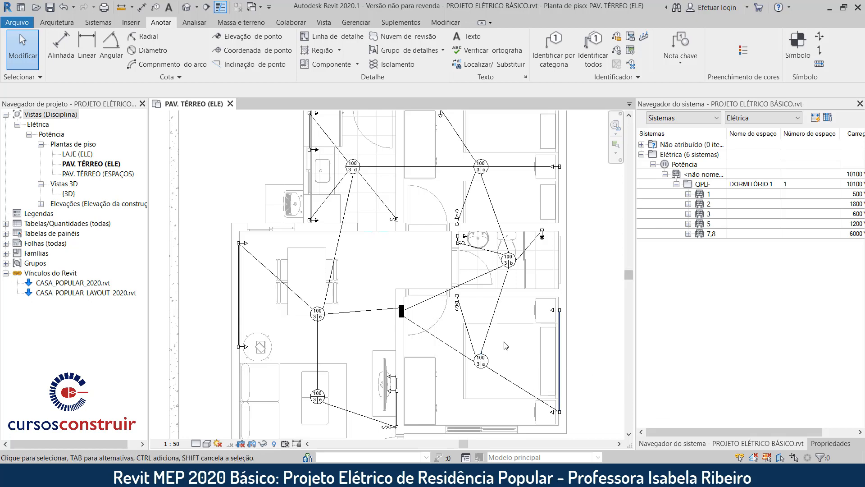
{"action": "scroll", "coordinate": [458, 306], "scroll_direction": "up", "scroll_amount": 4}
{"action": "scroll", "coordinate": [459, 307], "scroll_direction": "up", "scroll_amount": 2}
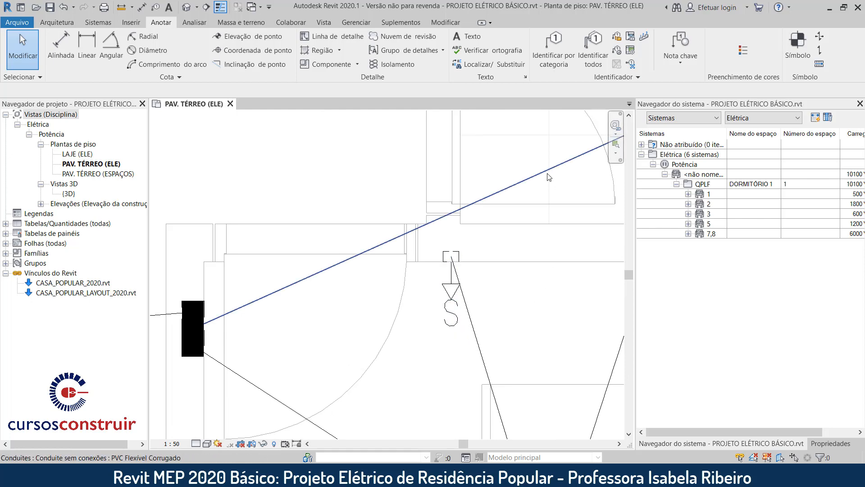
{"action": "scroll", "coordinate": [554, 208], "scroll_direction": "down", "scroll_amount": 5}
{"action": "scroll", "coordinate": [555, 210], "scroll_direction": "down", "scroll_amount": 2}
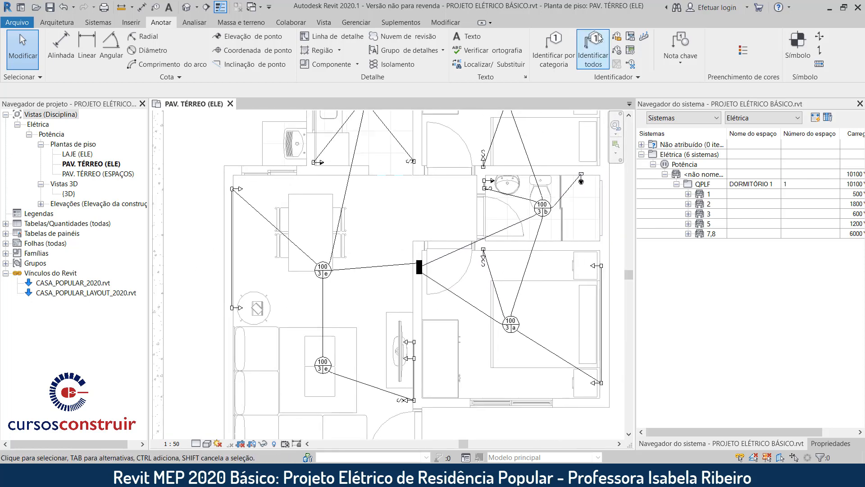
Tag all untagged lighting devices in the current view with CC_ID_CHAVE INTERRUPTOR : Padrão, horizontal and without leaders.
{"action": "left_click", "coordinate": [593, 52]}
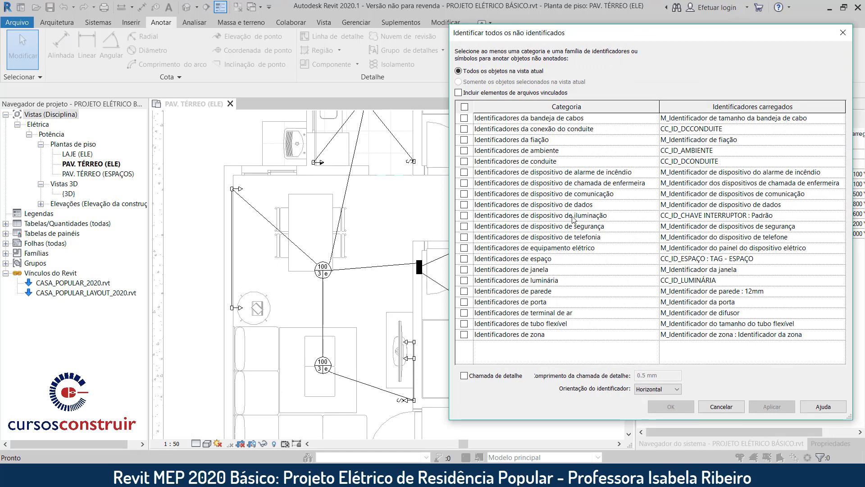
{"action": "left_click", "coordinate": [464, 215]}
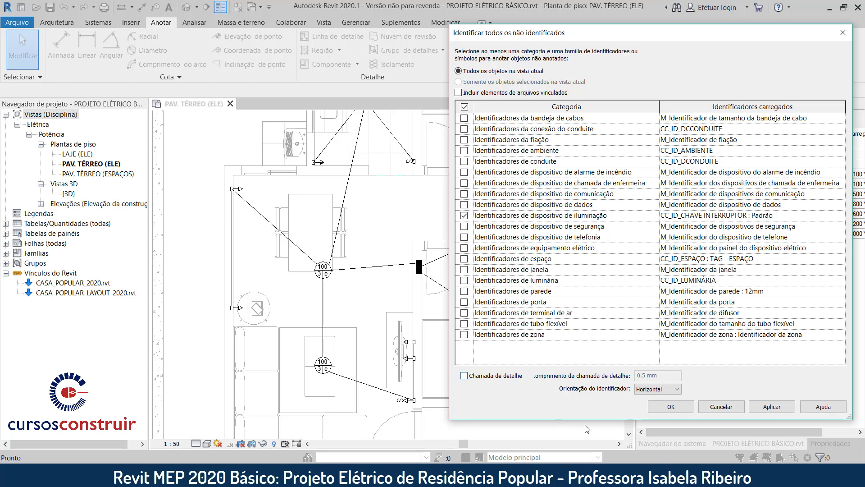
{"action": "left_click", "coordinate": [671, 406]}
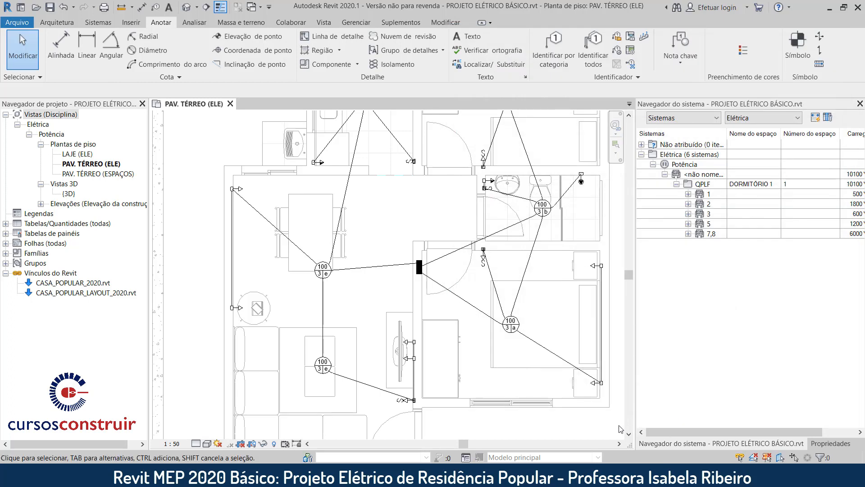
Move switch tag "e" off the living room switch box to just left of its S symbol.
{"action": "scroll", "coordinate": [410, 403], "scroll_direction": "up", "scroll_amount": 5}
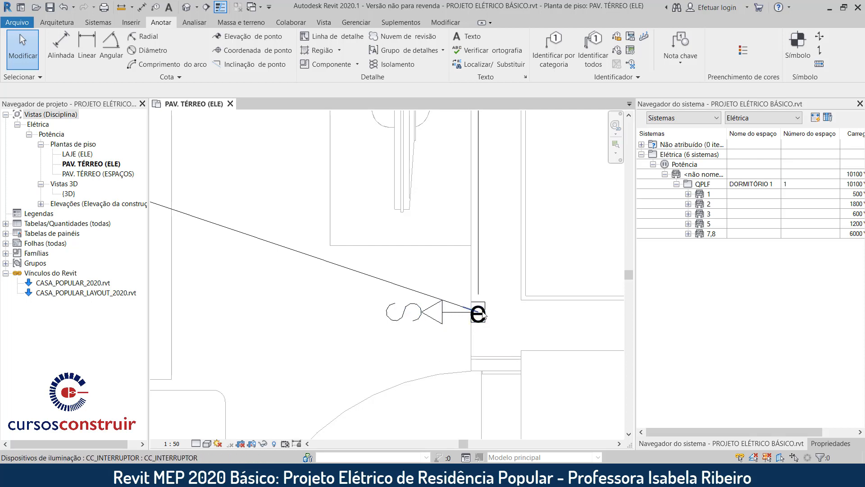
{"action": "scroll", "coordinate": [481, 302], "scroll_direction": "up", "scroll_amount": 3}
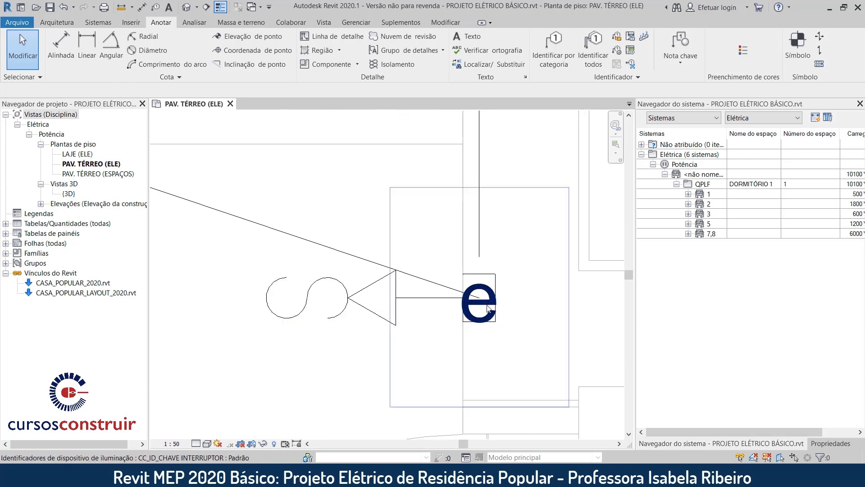
{"action": "left_click", "coordinate": [488, 310]}
{"action": "scroll", "coordinate": [496, 320], "scroll_direction": "down", "scroll_amount": 3}
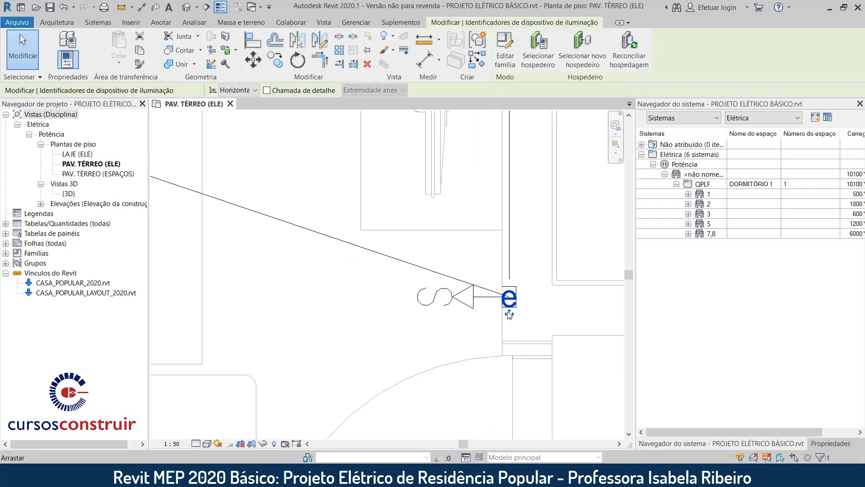
{"action": "left_click_drag", "start_coordinate": [509, 319], "coordinate": [410, 327]}
{"action": "scroll", "coordinate": [462, 413], "scroll_direction": "down", "scroll_amount": 4}
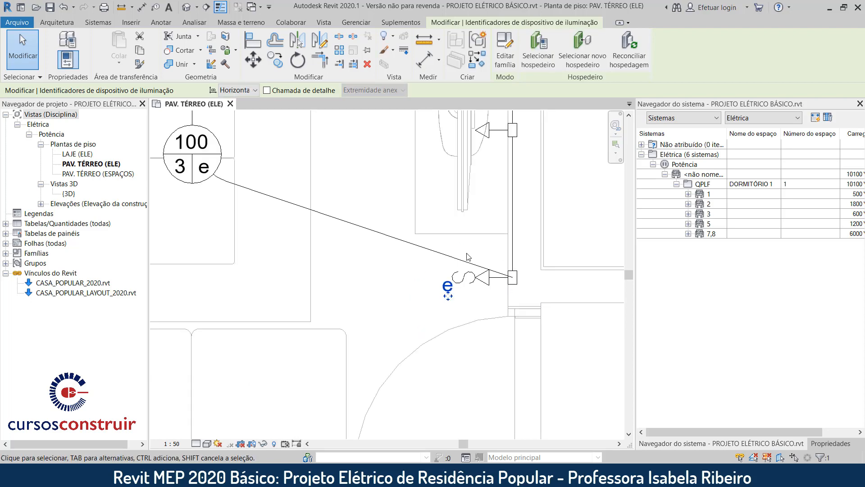
Move the kitchen switch's tag "d" off its box to just left of the S symbol.
{"action": "scroll", "coordinate": [462, 413], "scroll_direction": "down", "scroll_amount": 3}
{"action": "scroll", "coordinate": [484, 284], "scroll_direction": "up", "scroll_amount": 8}
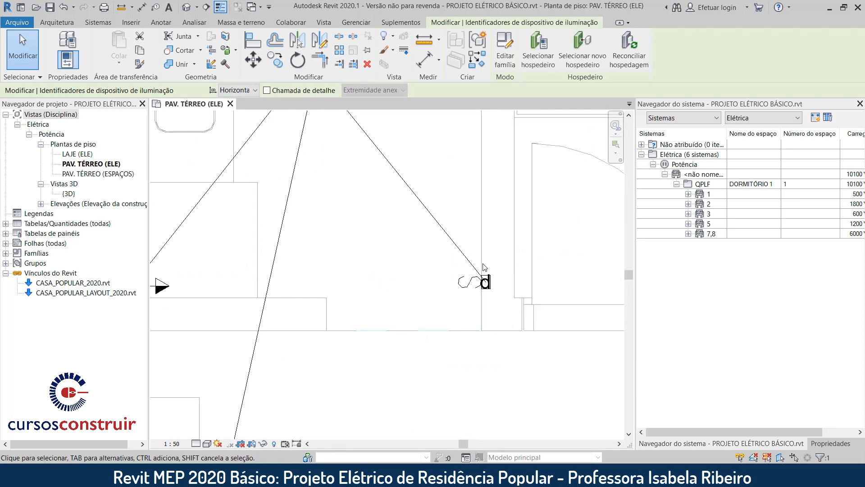
{"action": "left_click", "coordinate": [489, 290]}
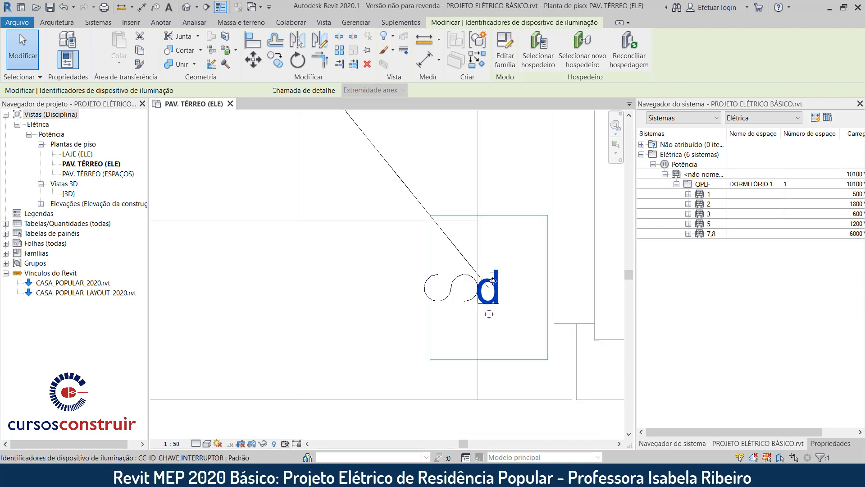
{"action": "left_click_drag", "start_coordinate": [488, 322], "coordinate": [409, 333]}
Move switch tag "c" in the upper bedroom off its box to the left side of the S symbol.
{"action": "scroll", "coordinate": [468, 331], "scroll_direction": "down", "scroll_amount": 4}
{"action": "middle_click_drag", "start_coordinate": [414, 333], "coordinate": [247, 315]}
{"action": "scroll", "coordinate": [518, 318], "scroll_direction": "up", "scroll_amount": 2}
{"action": "left_click", "coordinate": [518, 313]}
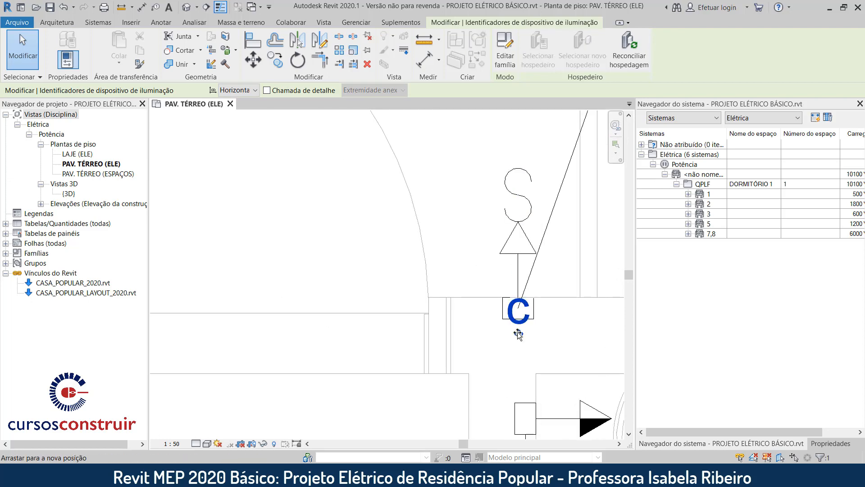
{"action": "left_click_drag", "start_coordinate": [519, 333], "coordinate": [491, 234]}
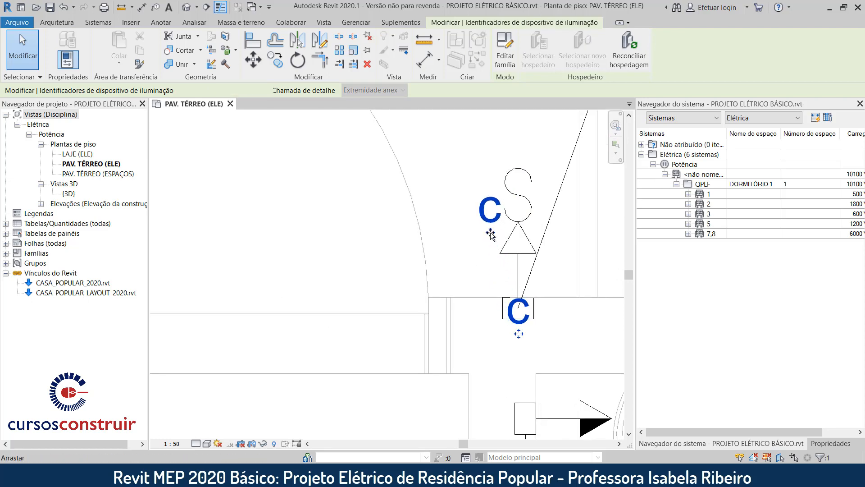
Move the bathroom switch's tag "b" off its box to the right of the S symbol, slightly below it.
{"action": "scroll", "coordinate": [513, 255], "scroll_direction": "down", "scroll_amount": 3}
{"action": "middle_click_drag", "start_coordinate": [550, 315], "coordinate": [509, 246]}
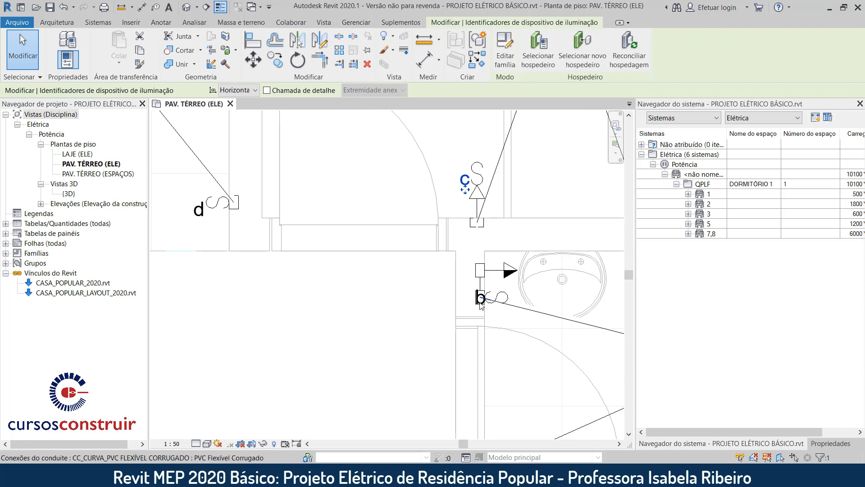
{"action": "scroll", "coordinate": [491, 302], "scroll_direction": "up", "scroll_amount": 4}
{"action": "left_click", "coordinate": [494, 300]}
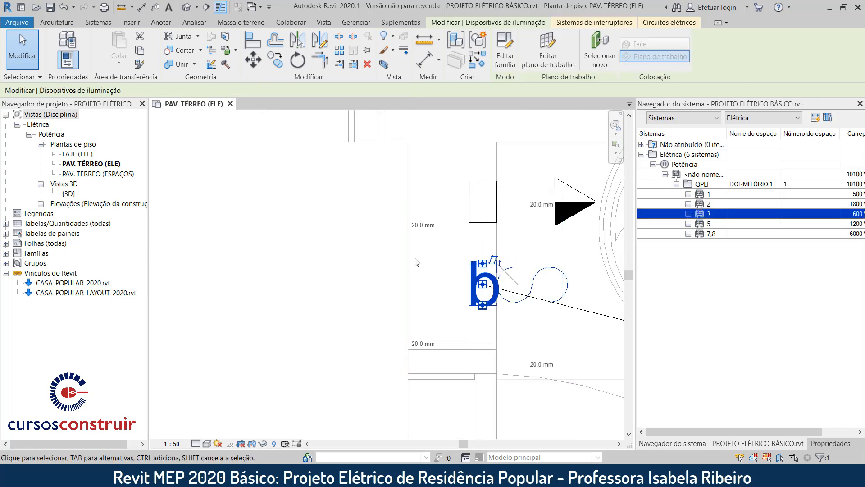
{"action": "left_click", "coordinate": [362, 254]}
{"action": "left_click", "coordinate": [479, 278]}
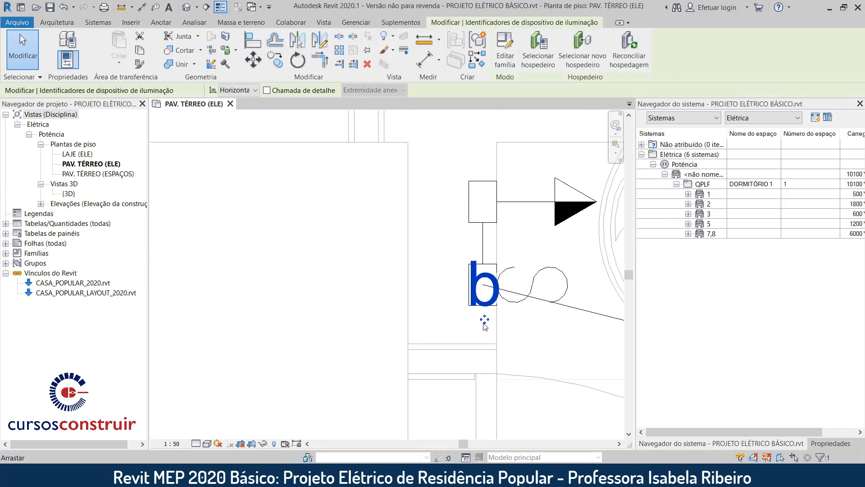
{"action": "left_click_drag", "start_coordinate": [485, 320], "coordinate": [586, 348]}
Move switch tag "a" in the lower bedroom off its box to the left of the S symbol, and clear the selection.
{"action": "scroll", "coordinate": [583, 348], "scroll_direction": "down", "scroll_amount": 5}
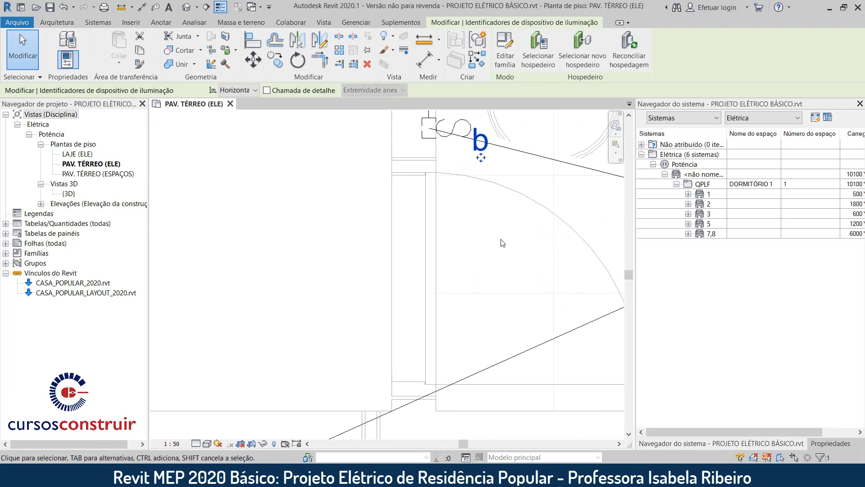
{"action": "scroll", "coordinate": [433, 247], "scroll_direction": "up", "scroll_amount": 4}
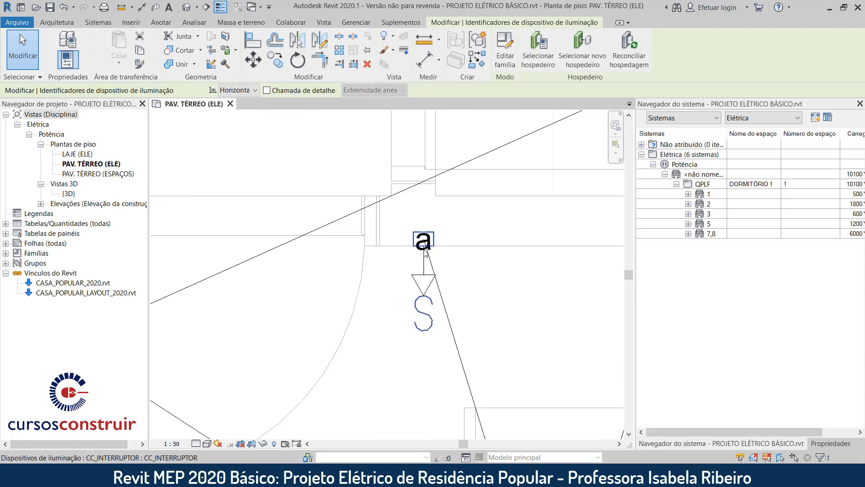
{"action": "left_click", "coordinate": [422, 256]}
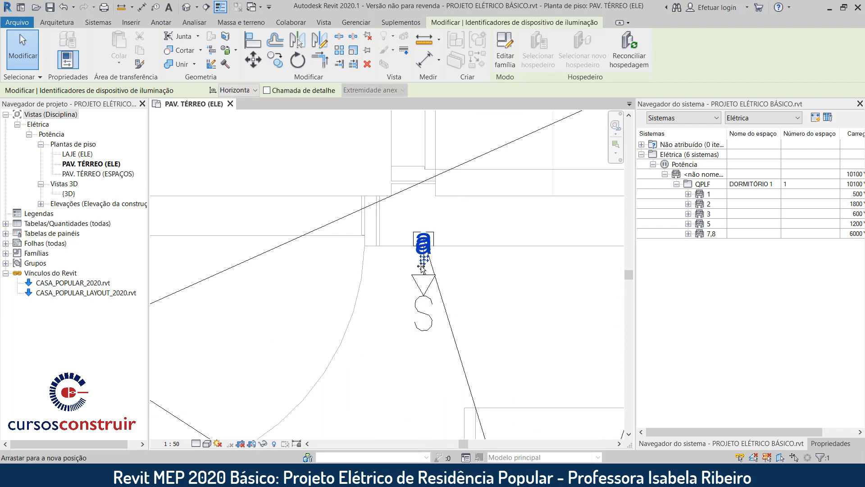
{"action": "left_click_drag", "start_coordinate": [425, 257], "coordinate": [403, 343]}
{"action": "left_click", "coordinate": [497, 295]}
{"action": "scroll", "coordinate": [509, 292], "scroll_direction": "down", "scroll_amount": 5}
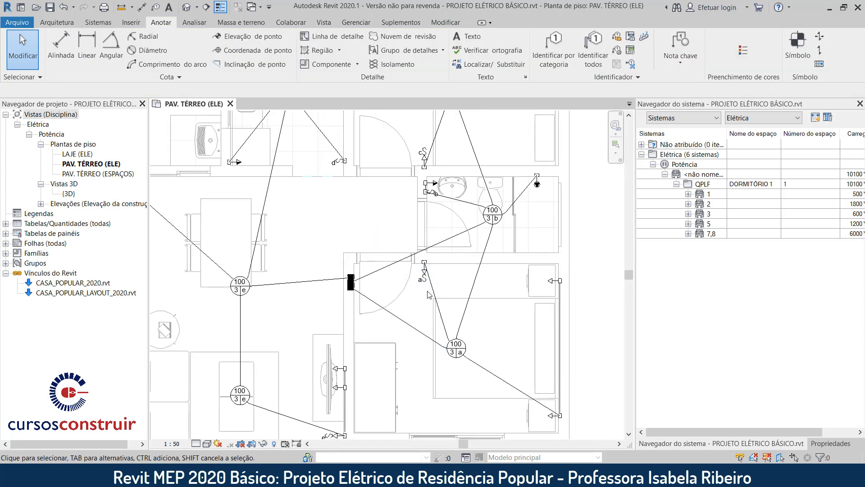
Compare the repositioned switch tags with their luminaire tags across the plan, and save the project.
{"action": "scroll", "coordinate": [428, 295], "scroll_direction": "up", "scroll_amount": 5}
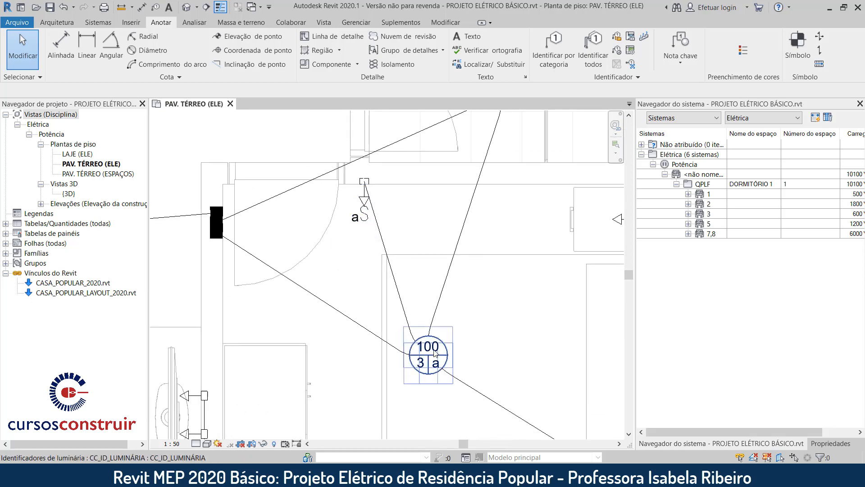
{"action": "scroll", "coordinate": [434, 353], "scroll_direction": "down", "scroll_amount": 5}
{"action": "scroll", "coordinate": [516, 335], "scroll_direction": "up", "scroll_amount": 5}
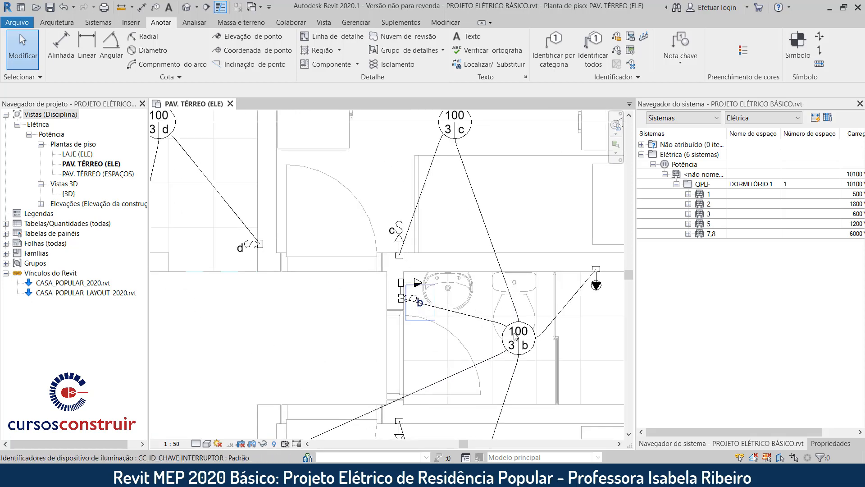
{"action": "scroll", "coordinate": [322, 230], "scroll_direction": "down", "scroll_amount": 4}
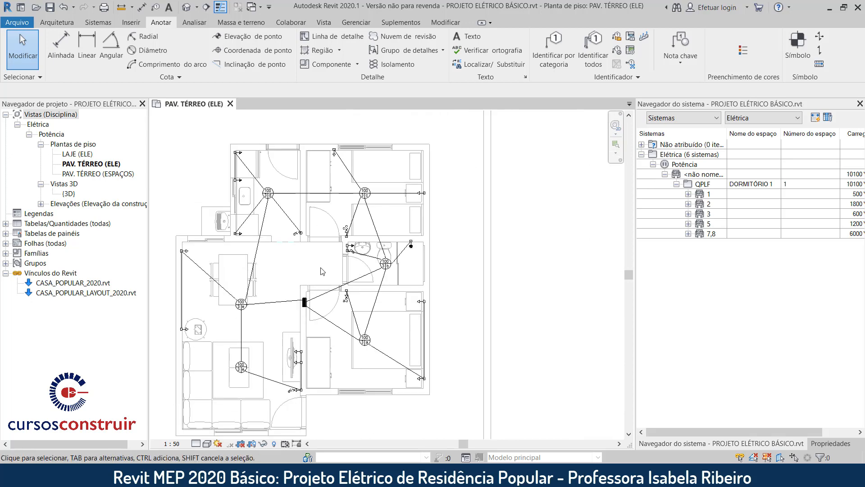
{"action": "middle_click_drag", "start_coordinate": [326, 274], "coordinate": [397, 261]}
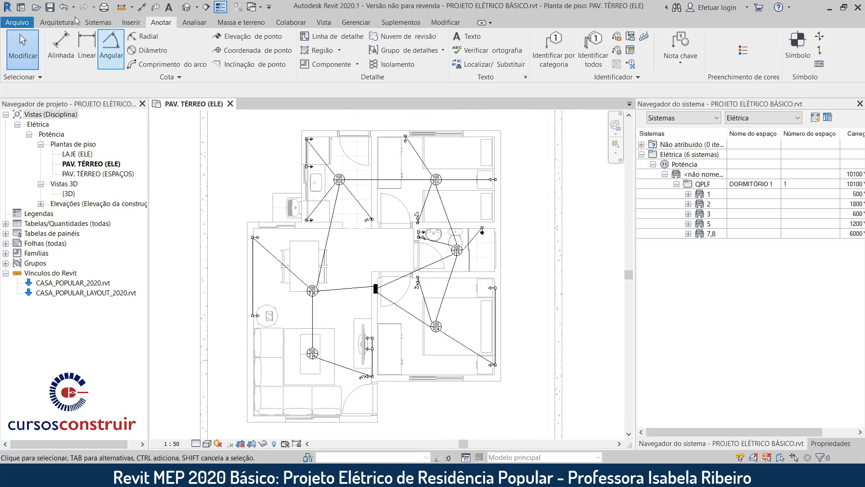
{"action": "left_click", "coordinate": [50, 7]}
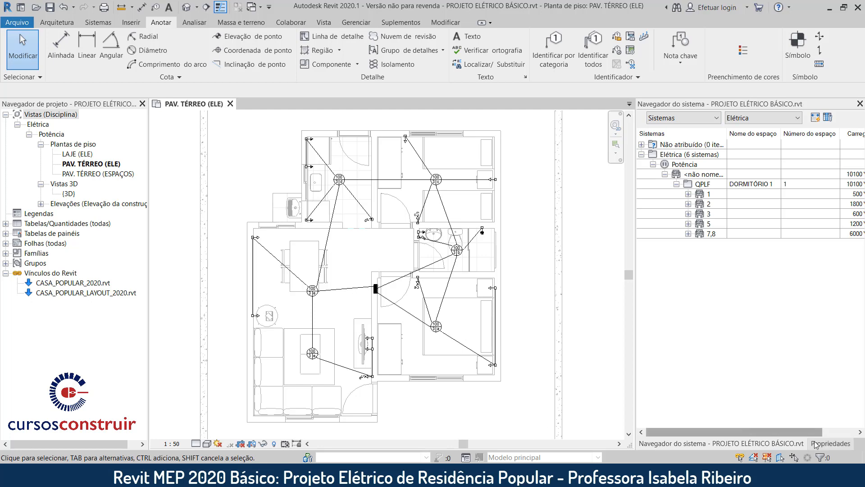
Place a CC_ID_FIAÇÃO symbol of type FNTR in the lower bedroom, to the right of luminaire "a".
{"action": "left_click", "coordinate": [830, 443]}
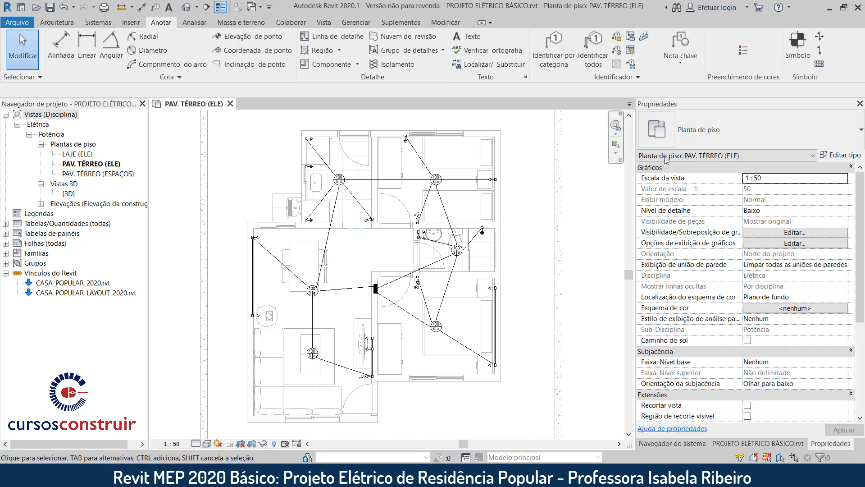
{"action": "left_click", "coordinate": [797, 45]}
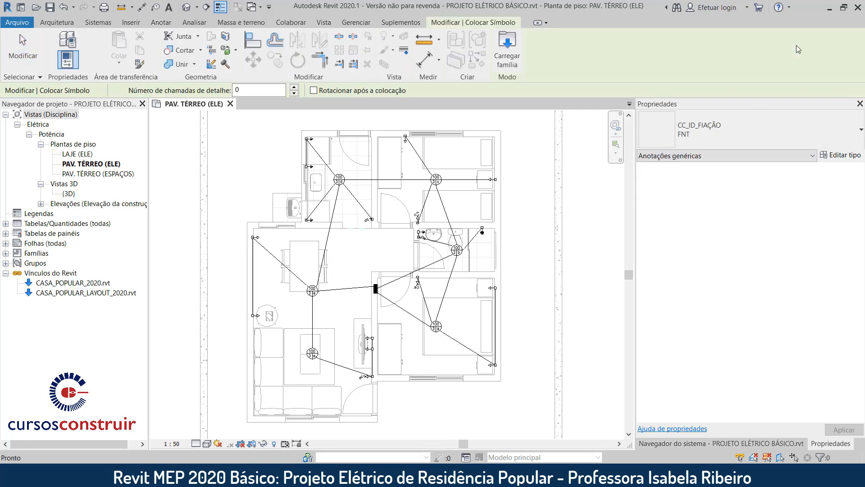
{"action": "left_click", "coordinate": [740, 123]}
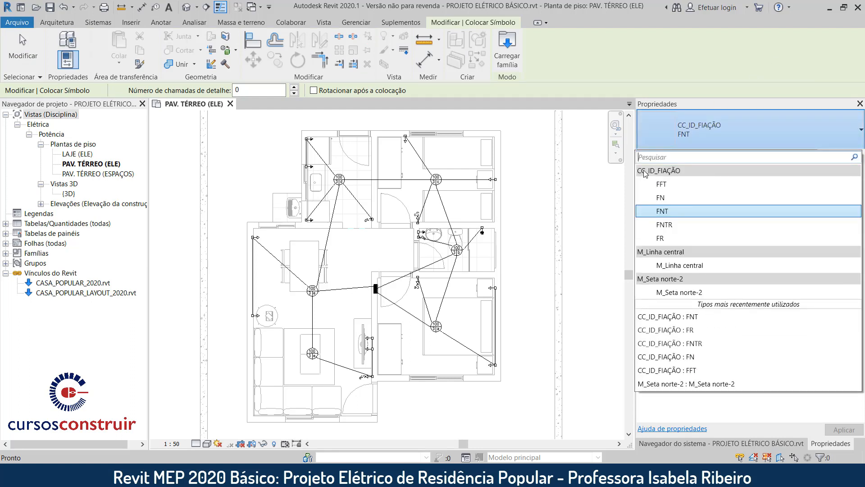
{"action": "left_click", "coordinate": [682, 225]}
{"action": "scroll", "coordinate": [456, 315], "scroll_direction": "up", "scroll_amount": 6}
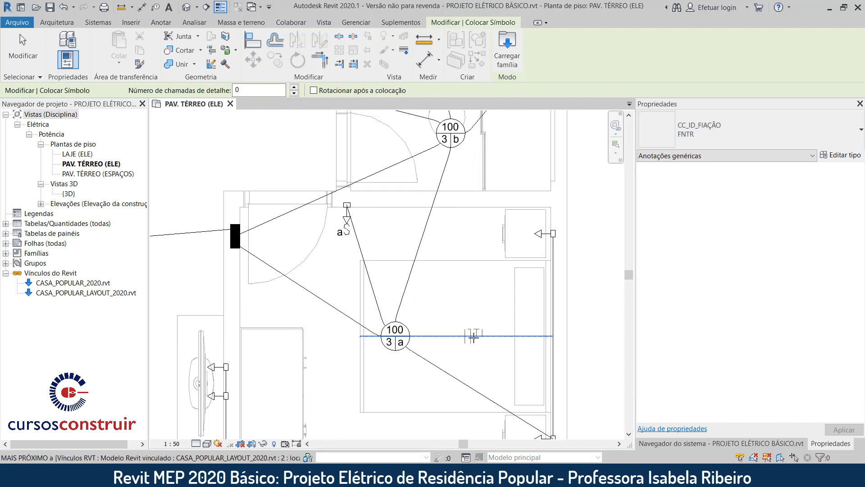
{"action": "key", "text": "Escape"}
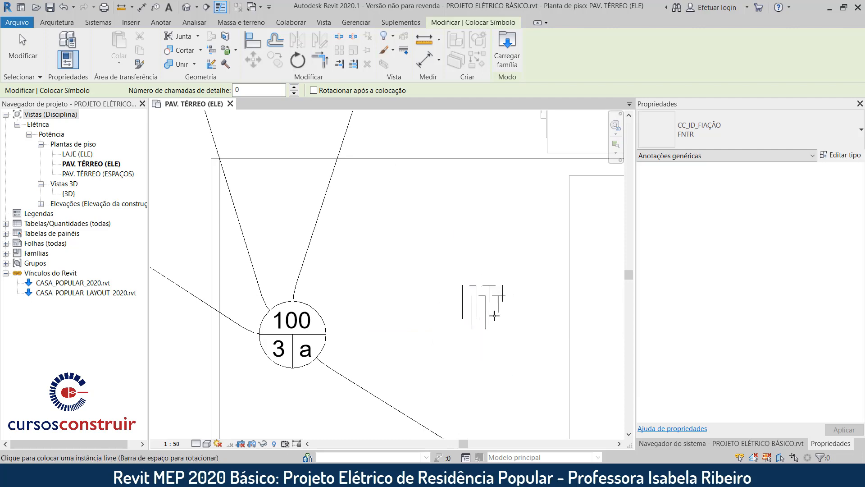
{"action": "key", "text": "Escape"}
{"action": "middle_click_drag", "start_coordinate": [501, 357], "coordinate": [445, 338]}
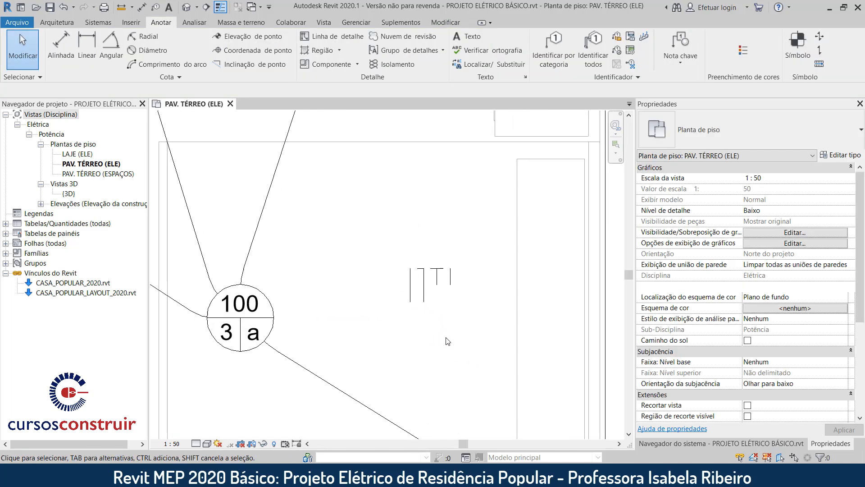
Set the placed FNTR wiring symbol's Circuito to C and its Bitola to #d.
{"action": "scroll", "coordinate": [445, 318], "scroll_direction": "up", "scroll_amount": 3}
{"action": "scroll", "coordinate": [445, 318], "scroll_direction": "down", "scroll_amount": 4}
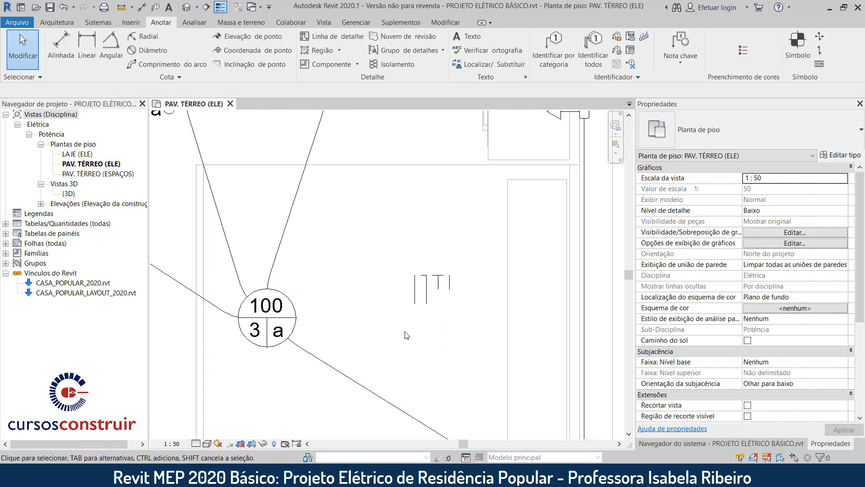
{"action": "left_click", "coordinate": [428, 292]}
{"action": "scroll", "coordinate": [446, 311], "scroll_direction": "up", "scroll_amount": 3}
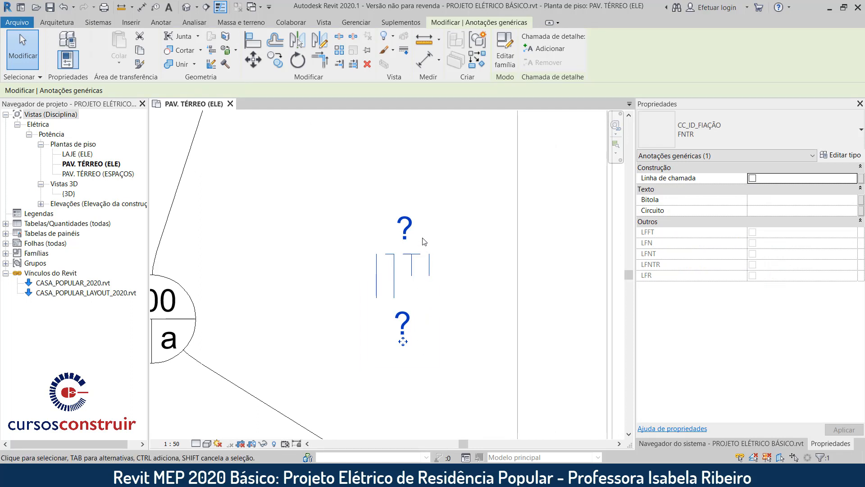
{"action": "left_click", "coordinate": [404, 228]}
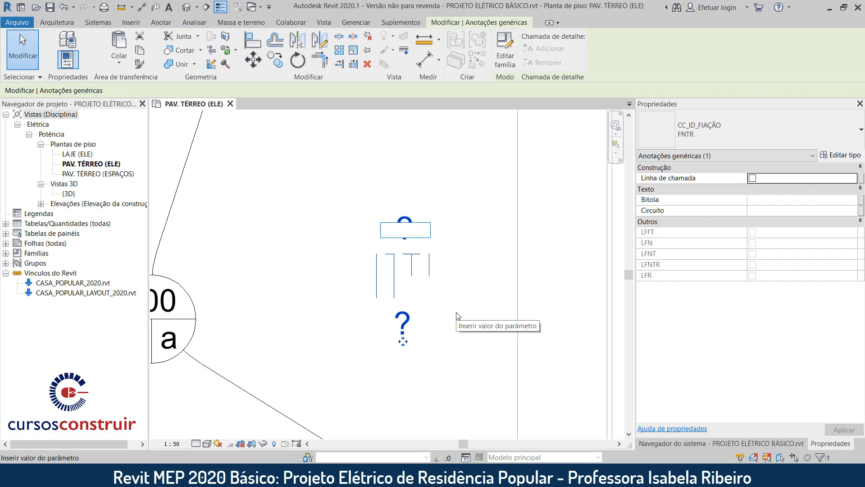
{"action": "type", "text": "C"}
{"action": "key", "text": "Return"}
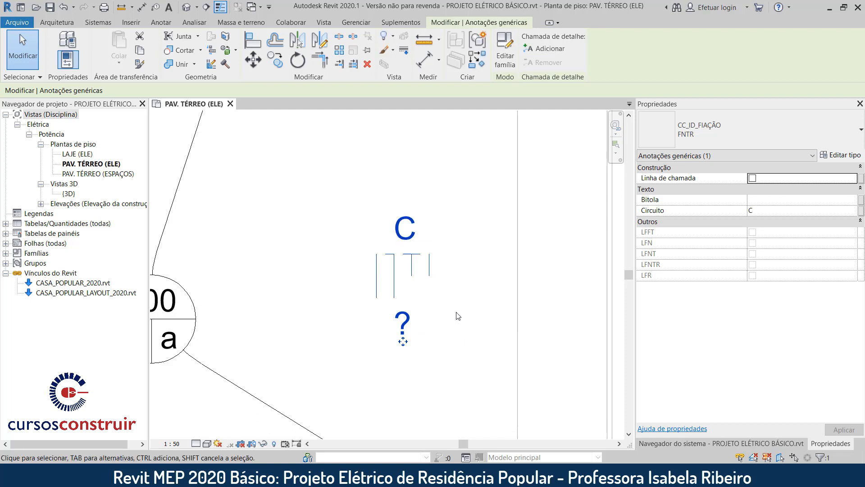
{"action": "left_click", "coordinate": [406, 327]}
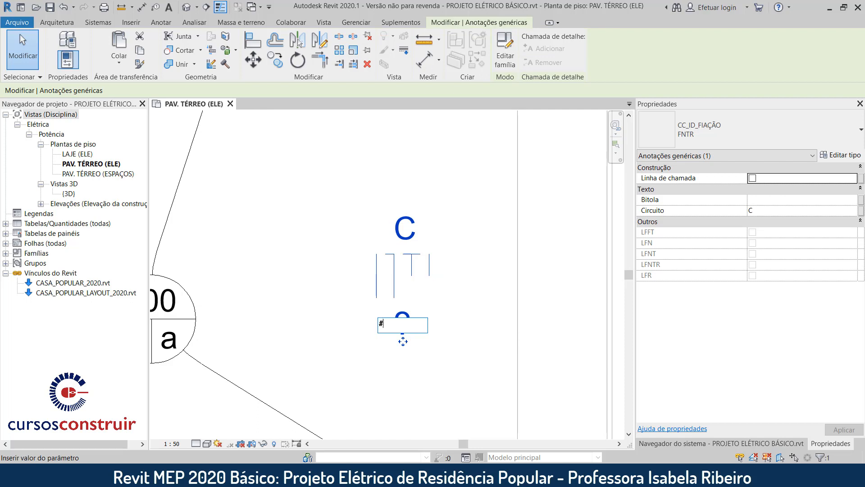
{"action": "key", "text": "Return"}
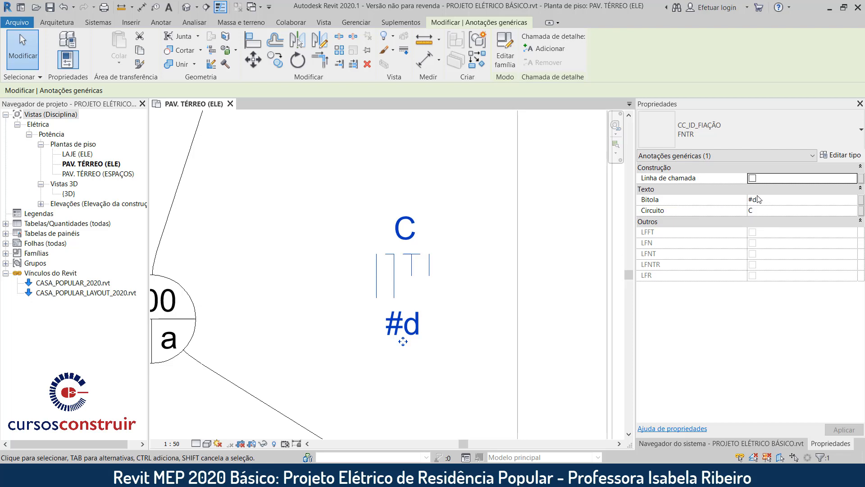
Examine the FNTR wiring symbol's conductor marks, labels and properties, leaving it deselected.
{"action": "left_click", "coordinate": [490, 306]}
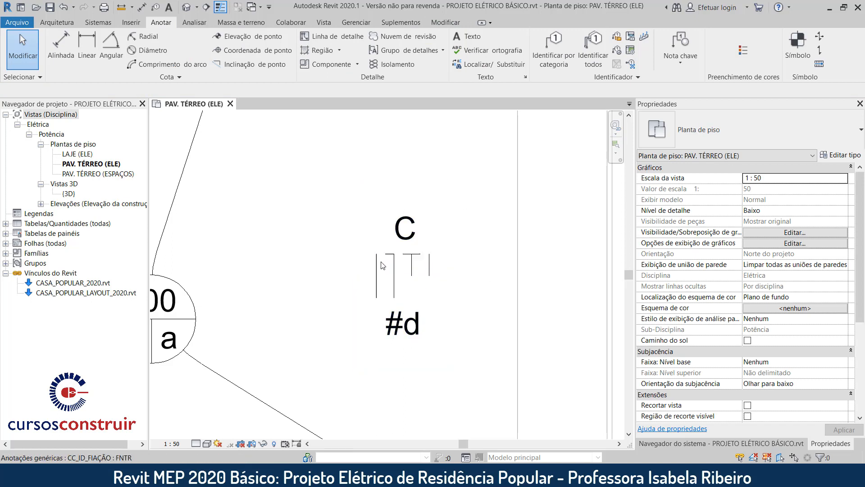
{"action": "left_click", "coordinate": [404, 293]}
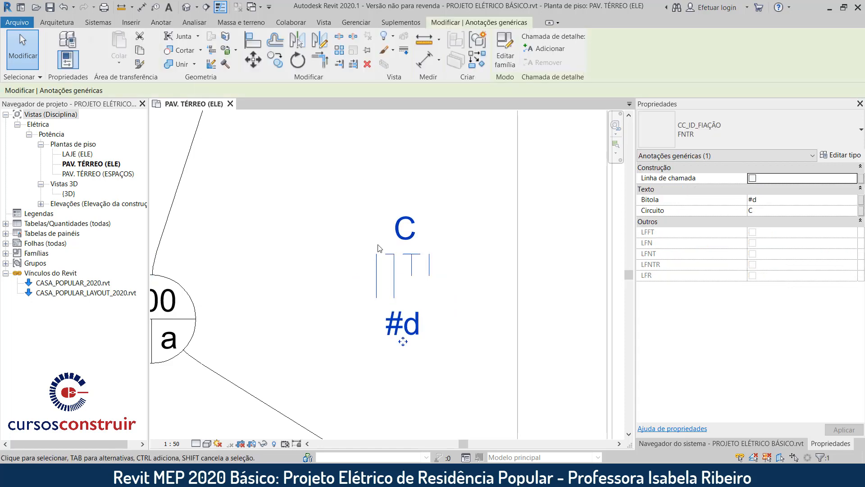
{"action": "left_click", "coordinate": [305, 281]}
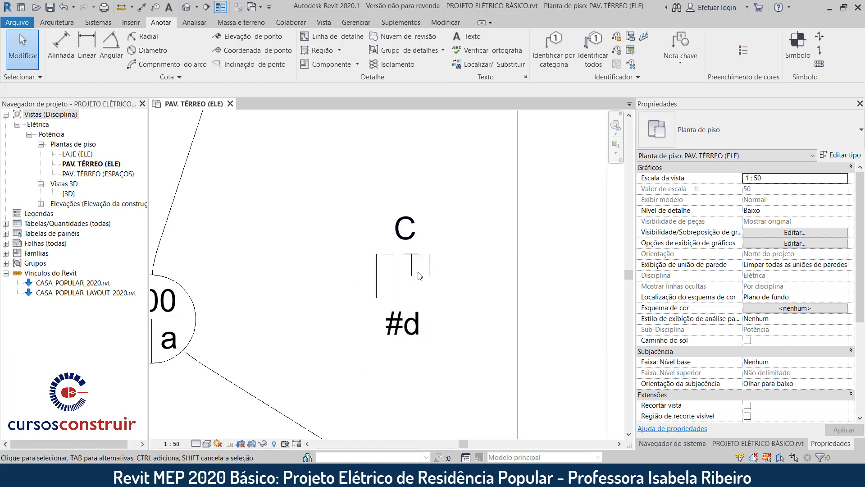
Delete the FNTR wiring symbol from the lower bedroom.
{"action": "scroll", "coordinate": [356, 311], "scroll_direction": "down", "scroll_amount": 2}
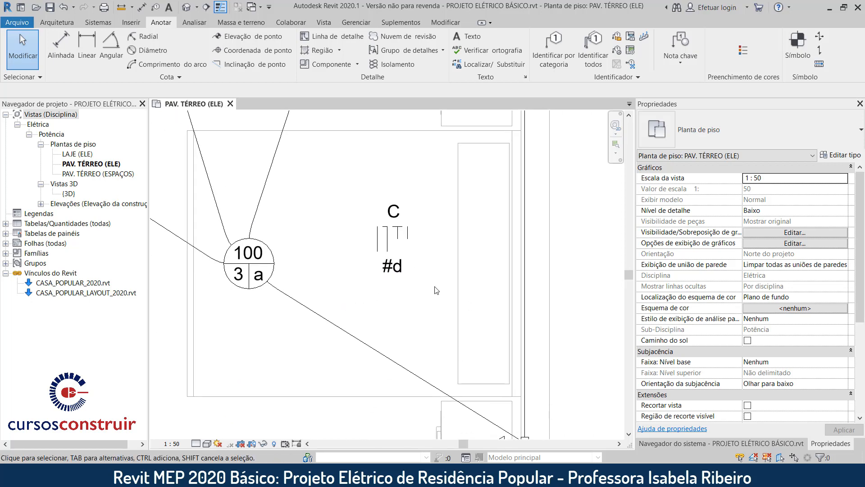
{"action": "left_click", "coordinate": [410, 238]}
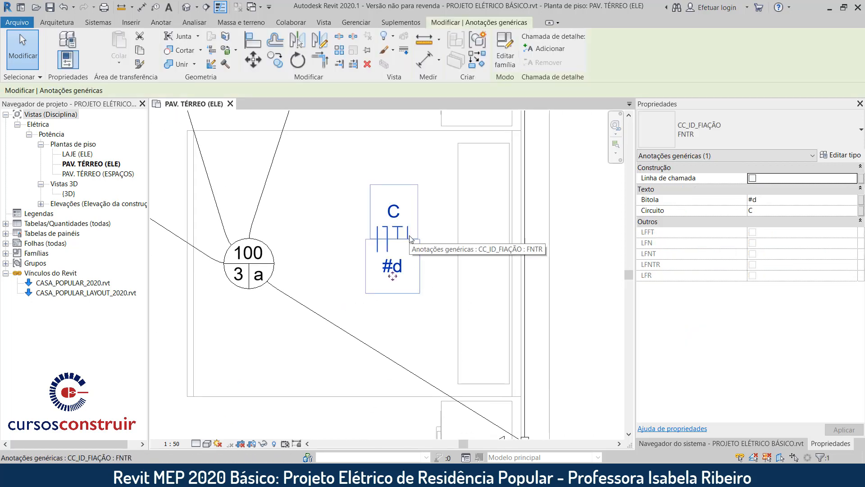
{"action": "key", "text": "Delete"}
{"action": "scroll", "coordinate": [411, 239], "scroll_direction": "down", "scroll_amount": 2}
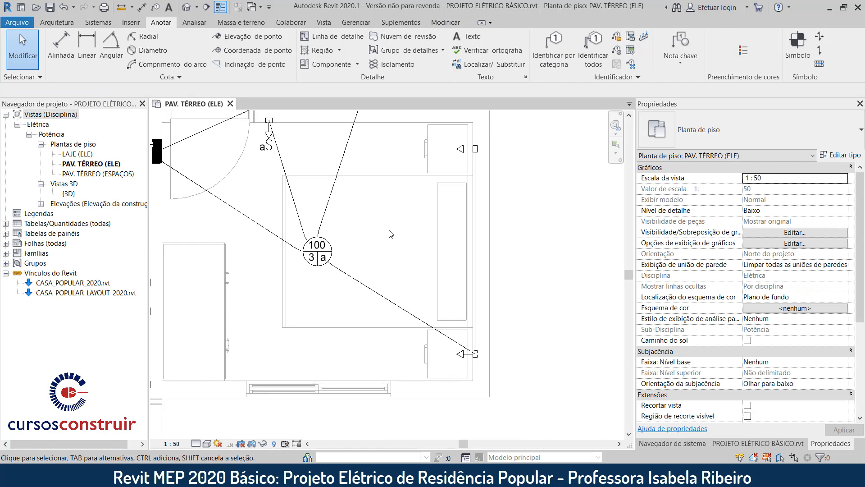
{"action": "middle_click_drag", "start_coordinate": [399, 219], "coordinate": [433, 278]}
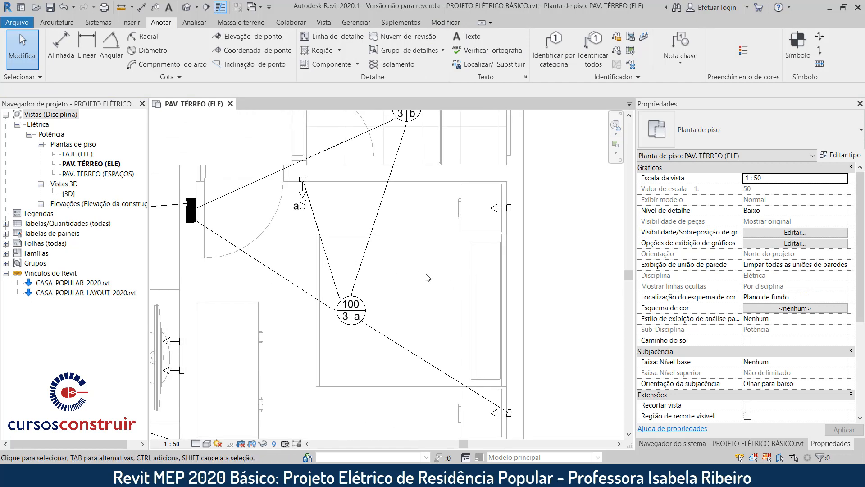
Examine the elements fed by circuits 5 and 3 of panel QPLF on the plan.
{"action": "left_click", "coordinate": [790, 56]}
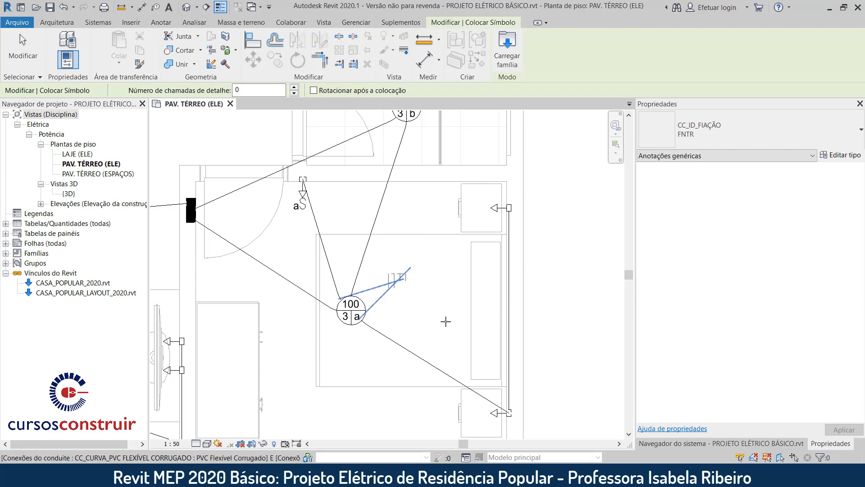
{"action": "key", "text": "Escape"}
{"action": "left_click", "coordinate": [721, 443]}
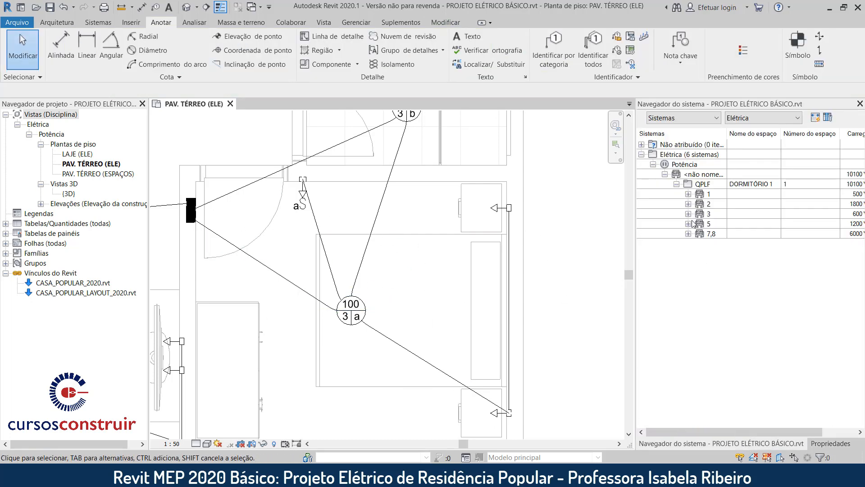
{"action": "left_click", "coordinate": [710, 225]}
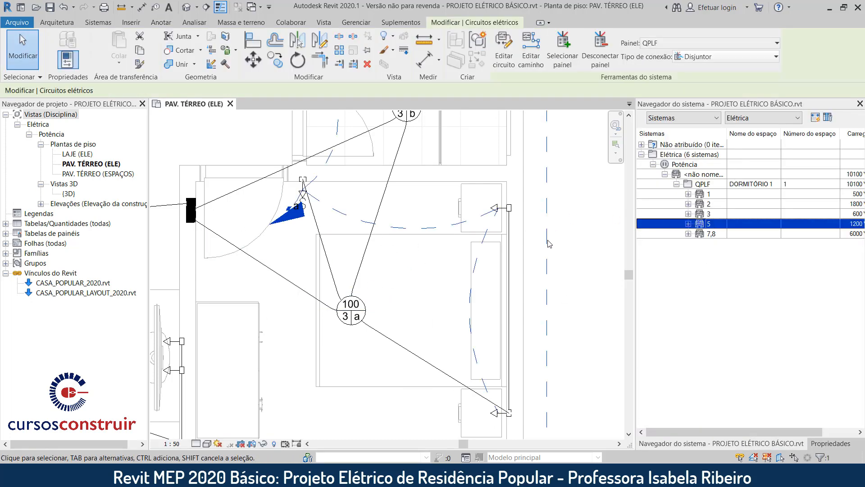
{"action": "left_click", "coordinate": [715, 215]}
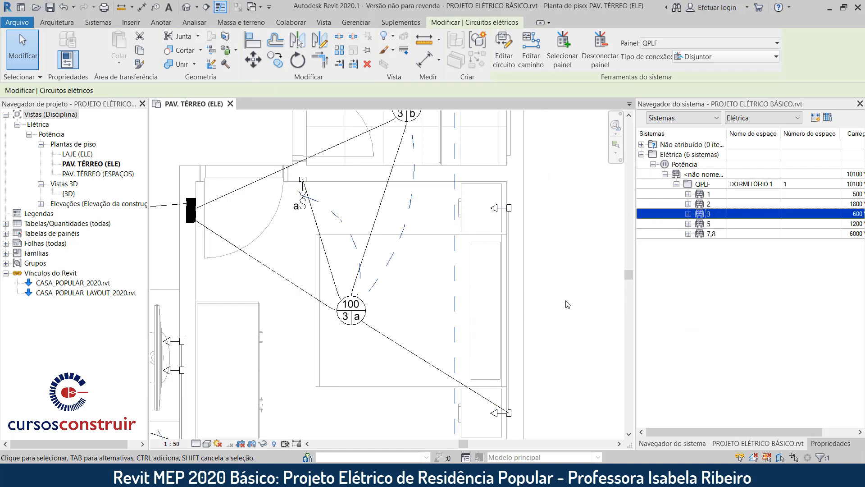
{"action": "left_click", "coordinate": [555, 310]}
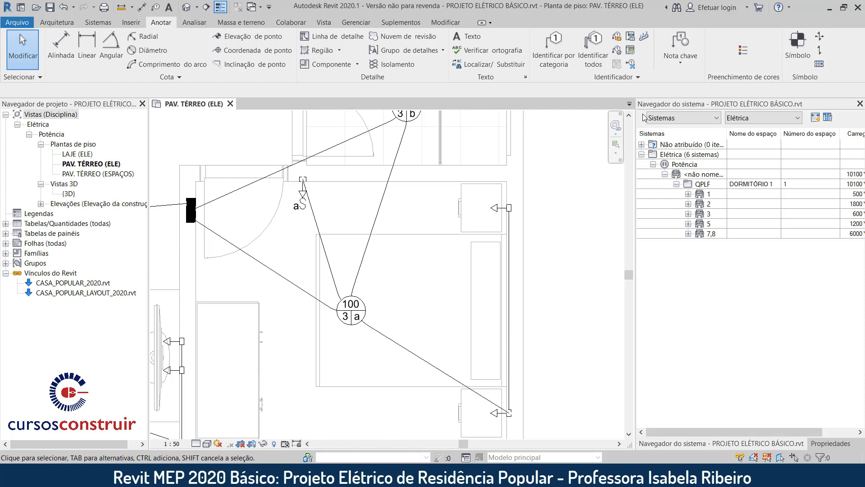
Place two CC_ID_FIAÇÃO symbols of type FNT, aligned with the conduit, between the panel and luminaire "a".
{"action": "left_click", "coordinate": [798, 57]}
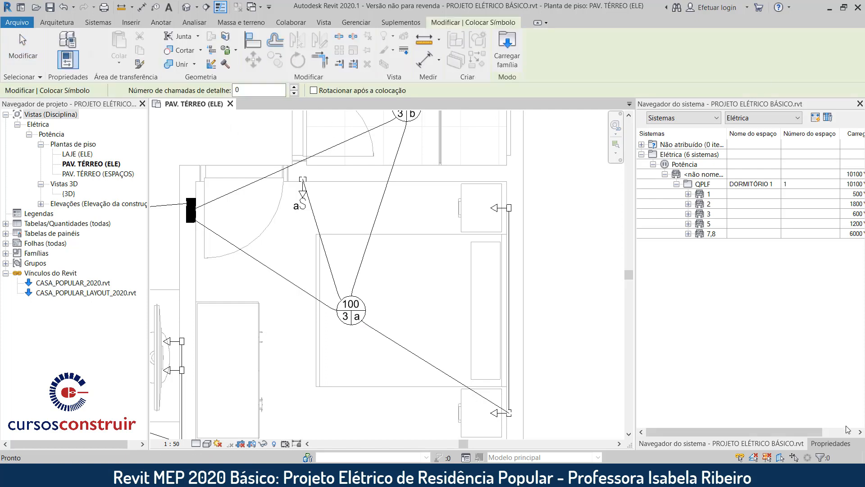
{"action": "left_click", "coordinate": [844, 444]}
{"action": "left_click", "coordinate": [712, 139]}
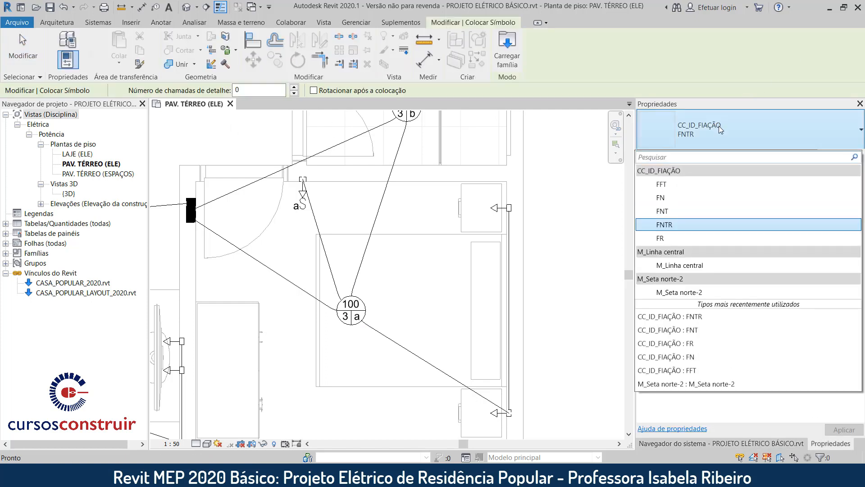
{"action": "left_click", "coordinate": [714, 212]}
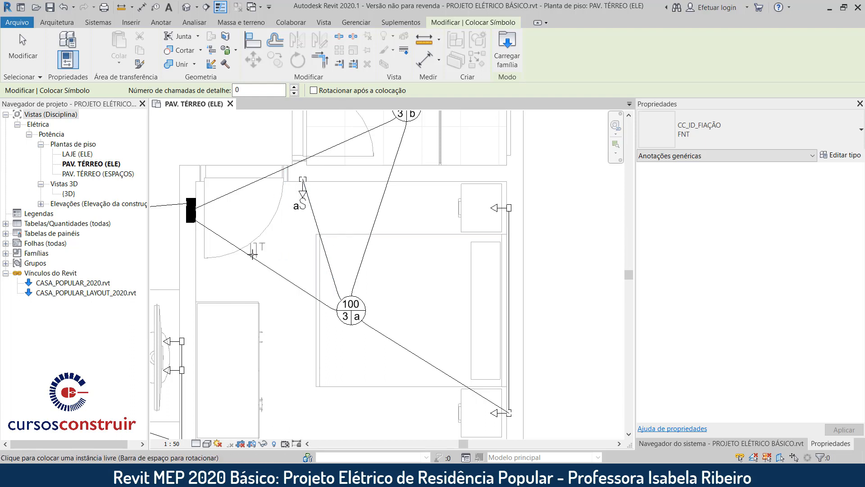
{"action": "scroll", "coordinate": [252, 259], "scroll_direction": "up", "scroll_amount": 2}
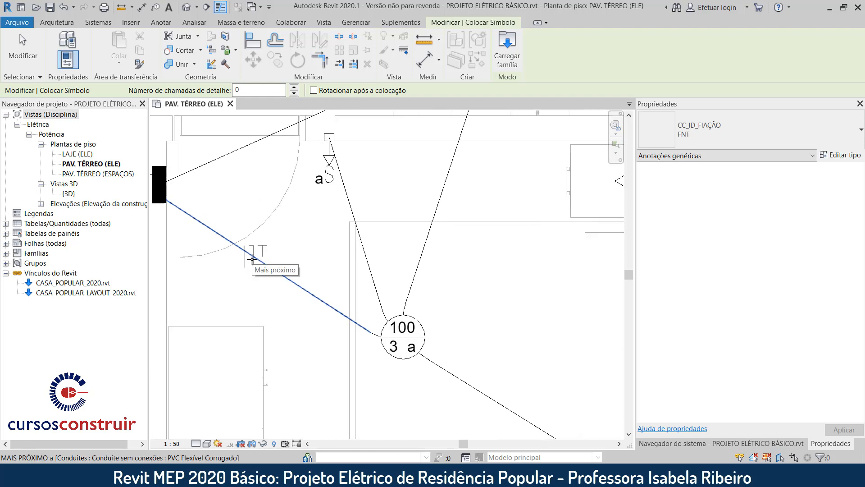
{"action": "key", "text": "space"}
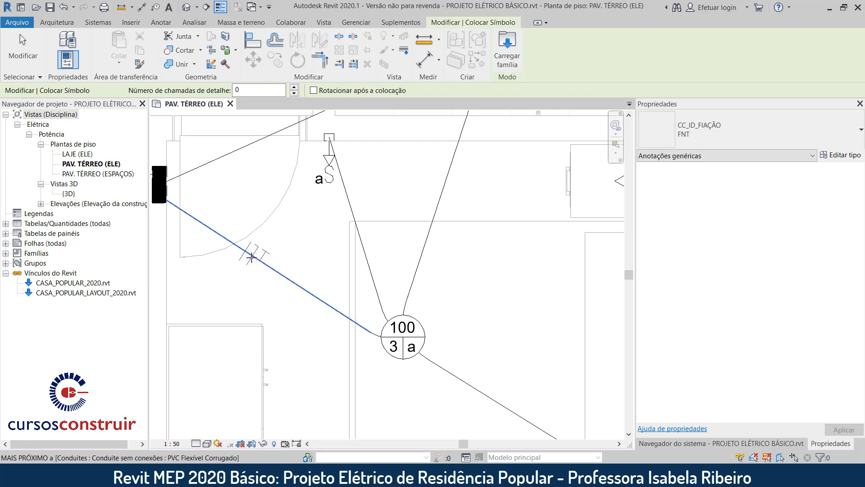
{"action": "left_click", "coordinate": [251, 257]}
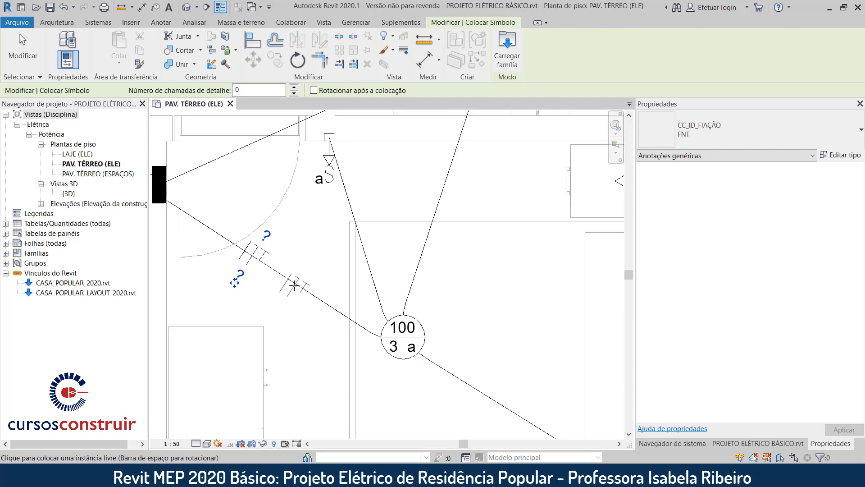
{"action": "left_click", "coordinate": [295, 283]}
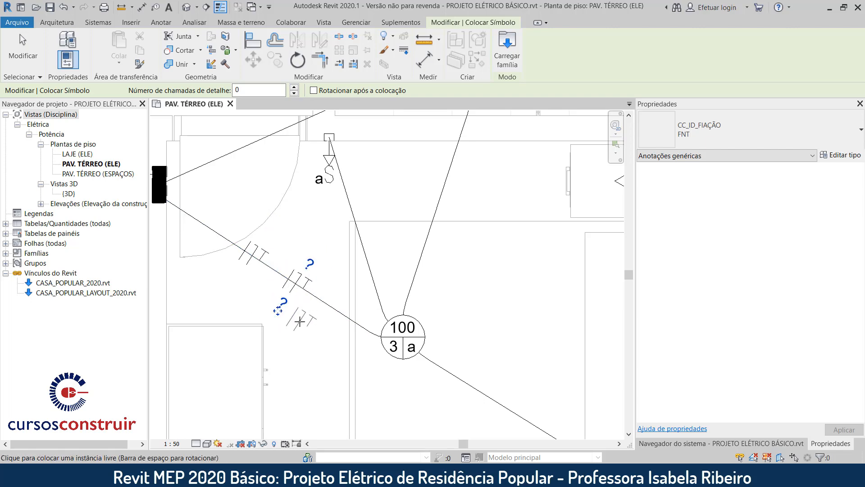
{"action": "key", "text": "Escape"}
{"action": "key", "text": "Escape"}
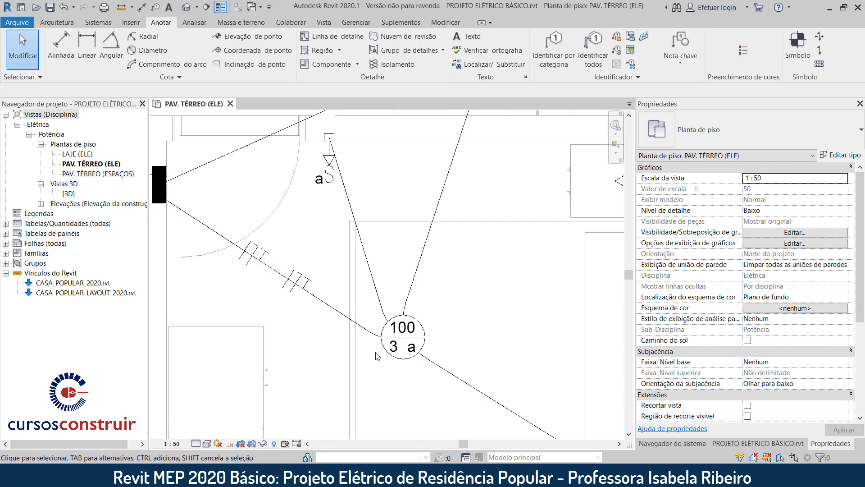
Set the Circuito of the FNT wiring symbol nearest the panel to 3.
{"action": "left_click", "coordinate": [263, 252]}
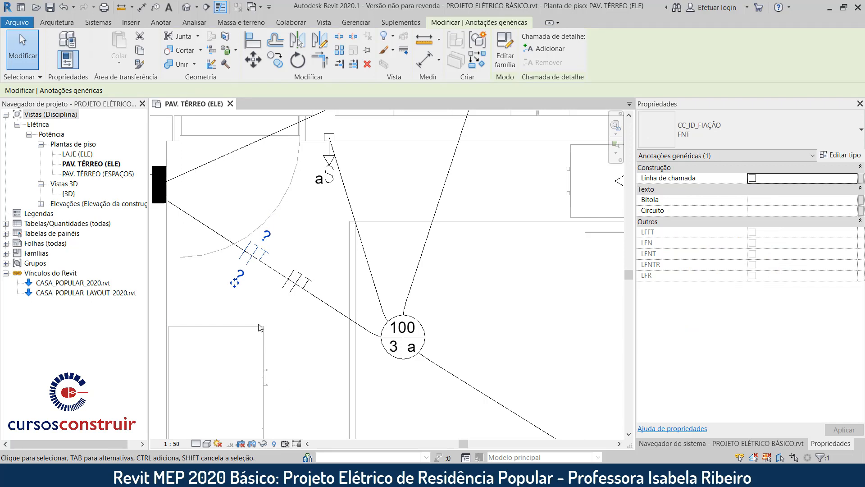
{"action": "scroll", "coordinate": [255, 274], "scroll_direction": "up", "scroll_amount": 2}
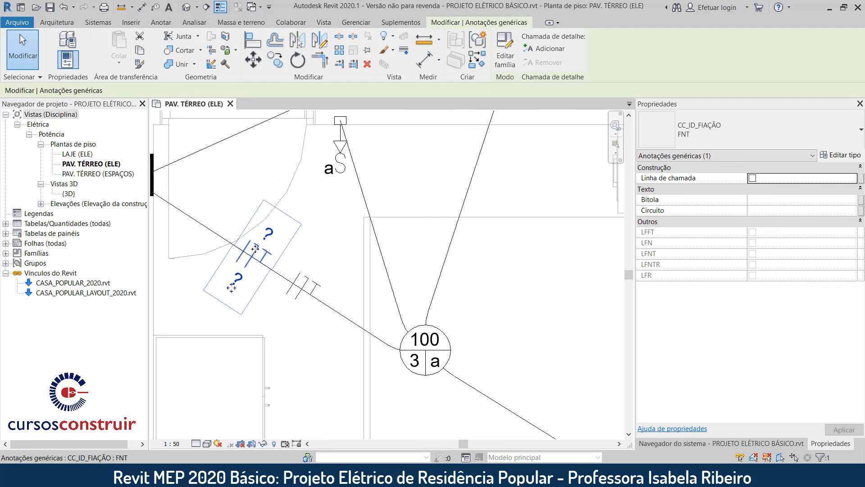
{"action": "left_click", "coordinate": [798, 210]}
{"action": "type", "text": "3"}
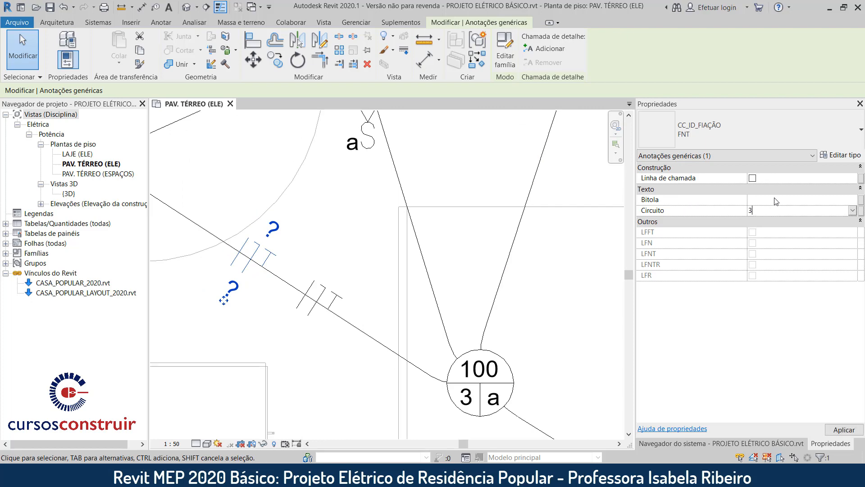
{"action": "left_click", "coordinate": [761, 201]}
{"action": "left_click", "coordinate": [844, 429]}
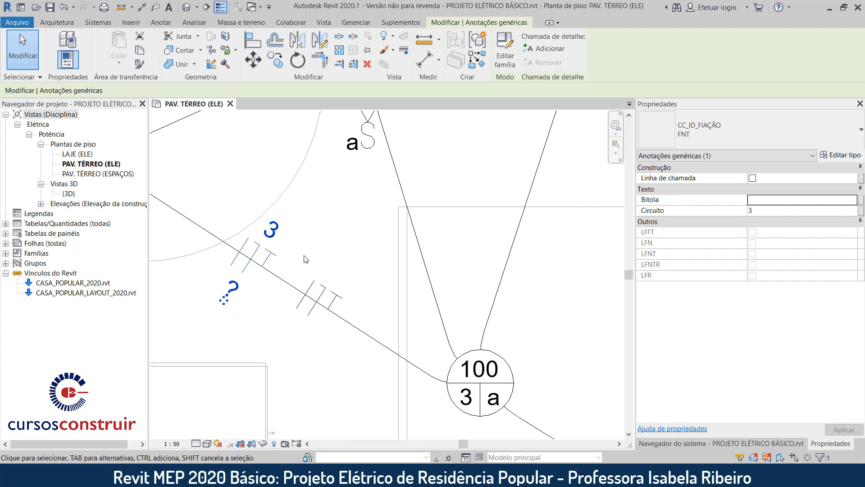
{"action": "key", "text": "Escape"}
Look up circuit 3's wire size in its properties and set the Bitola of the circuit 3 wiring symbol to #1,5mm.
{"action": "left_click", "coordinate": [762, 444]}
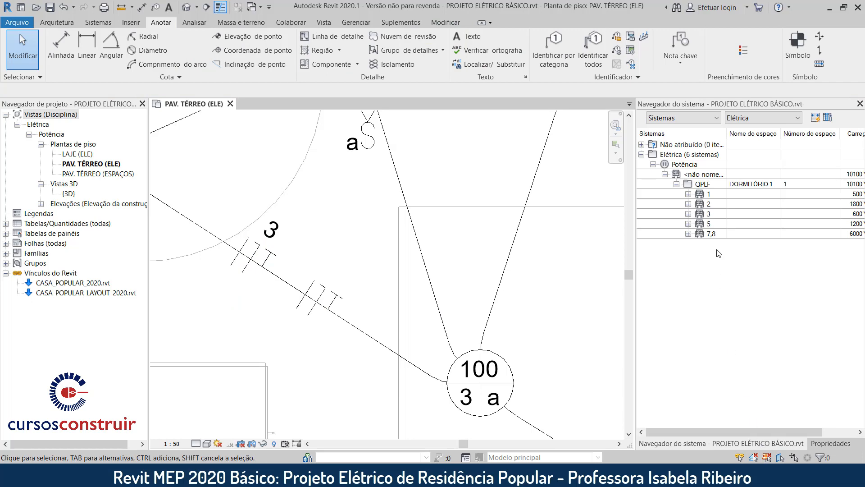
{"action": "left_click", "coordinate": [705, 214]}
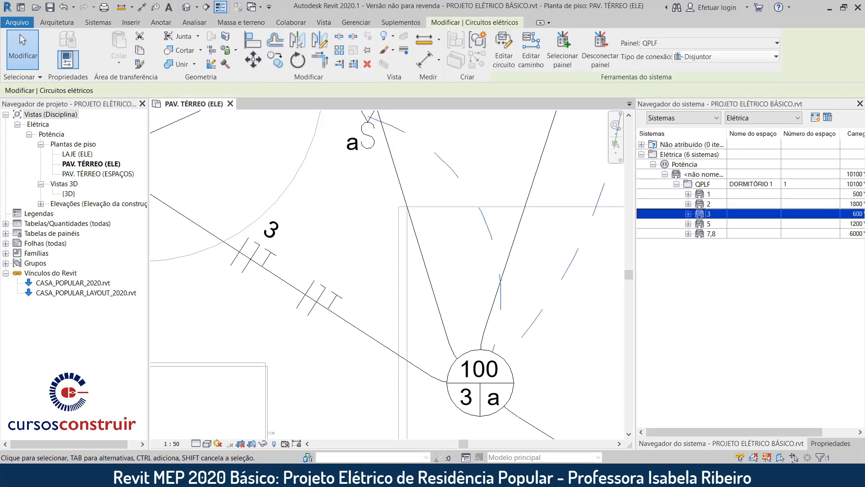
{"action": "left_click", "coordinate": [828, 443]}
{"action": "scroll", "coordinate": [774, 368], "scroll_direction": "down", "scroll_amount": 5}
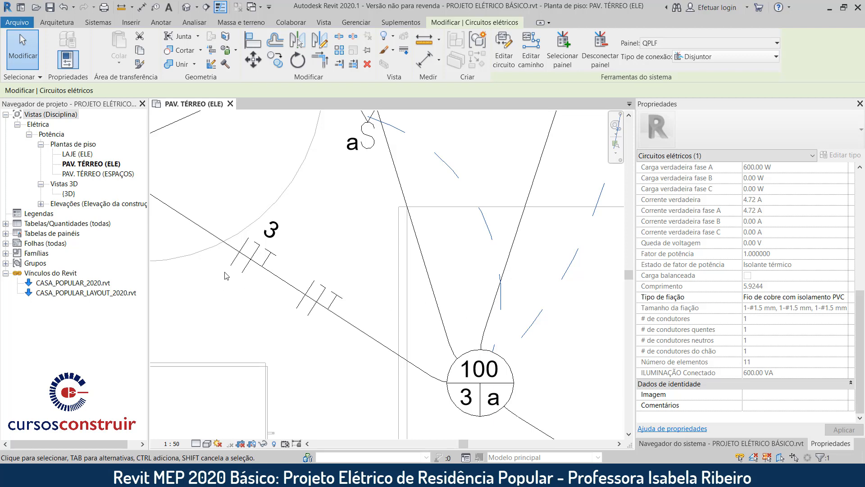
{"action": "left_click", "coordinate": [247, 272]}
{"action": "left_click", "coordinate": [773, 200]}
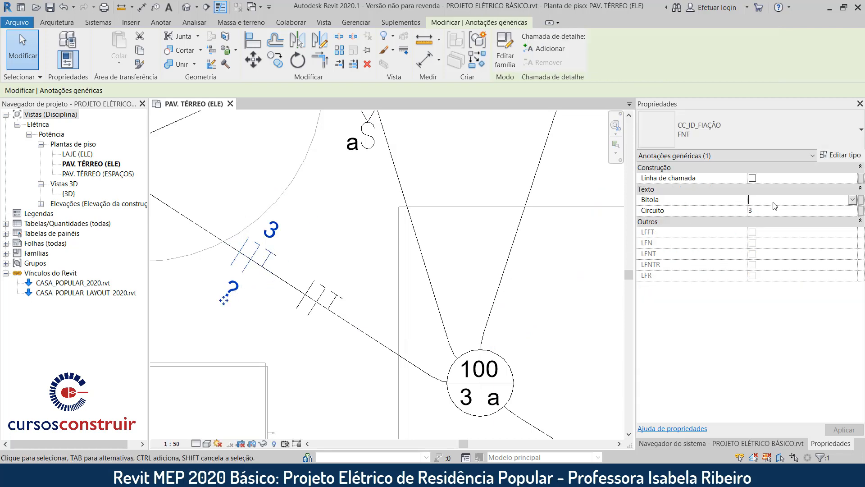
{"action": "type", "text": "#1,5mm"}
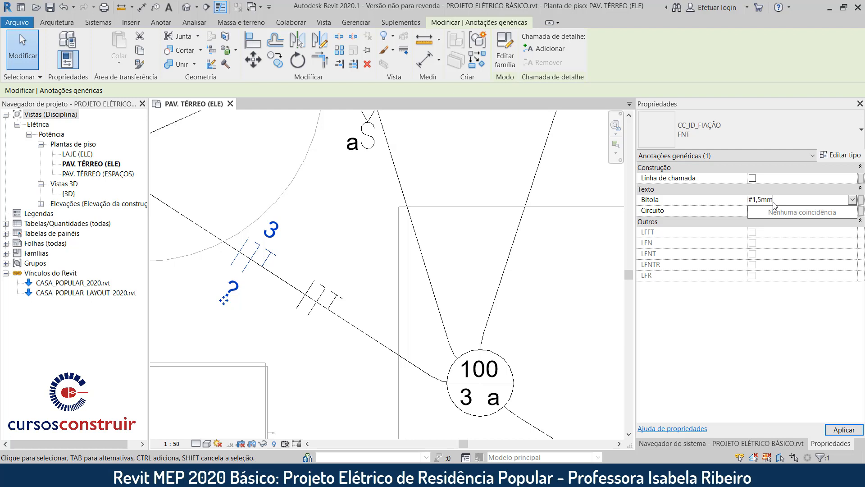
{"action": "key", "text": "Return"}
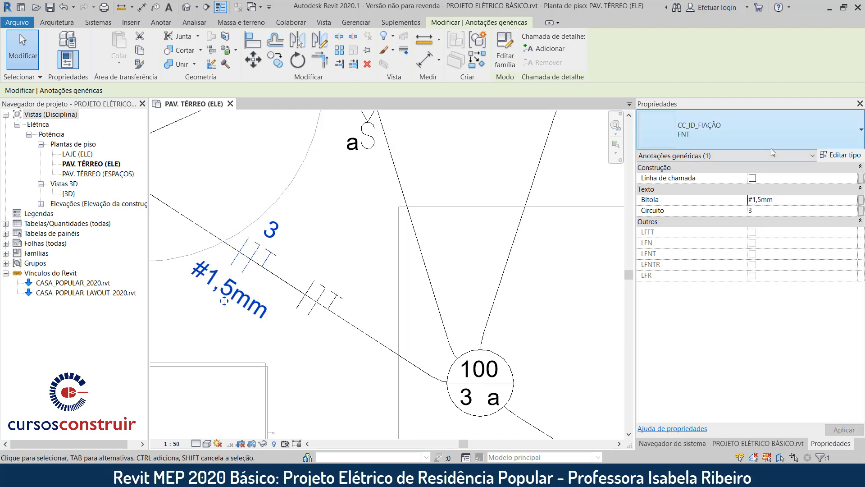
Shorten the Bitola of the circuit 3 wiring symbol to #1,5.
{"action": "left_click", "coordinate": [798, 200]}
{"action": "left_click", "coordinate": [798, 201]}
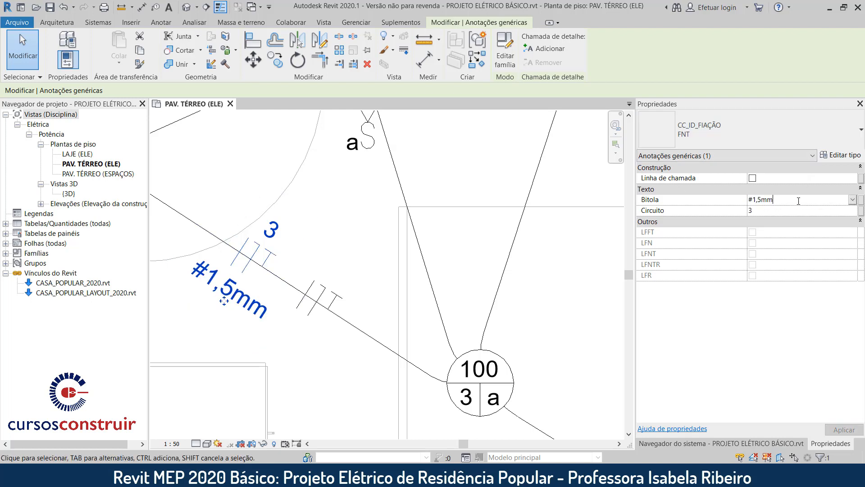
{"action": "key", "text": "BackSpace"}
{"action": "key", "text": "BackSpace"}
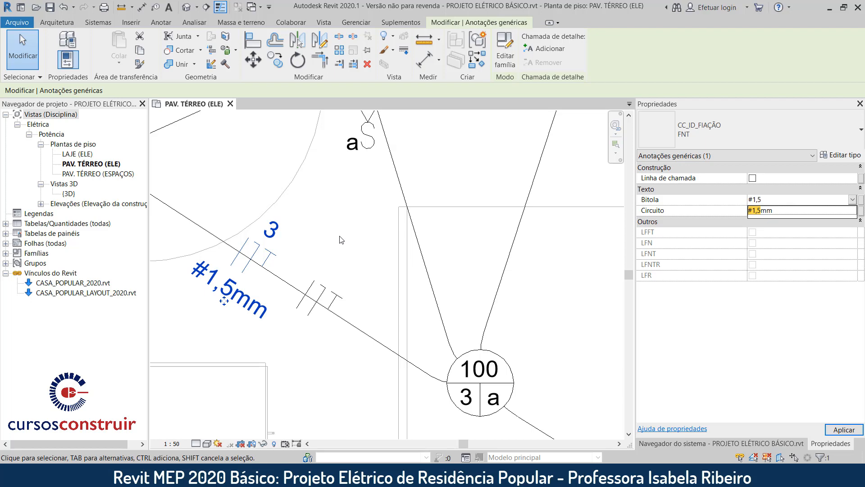
{"action": "key", "text": "Return"}
{"action": "left_click", "coordinate": [314, 360]}
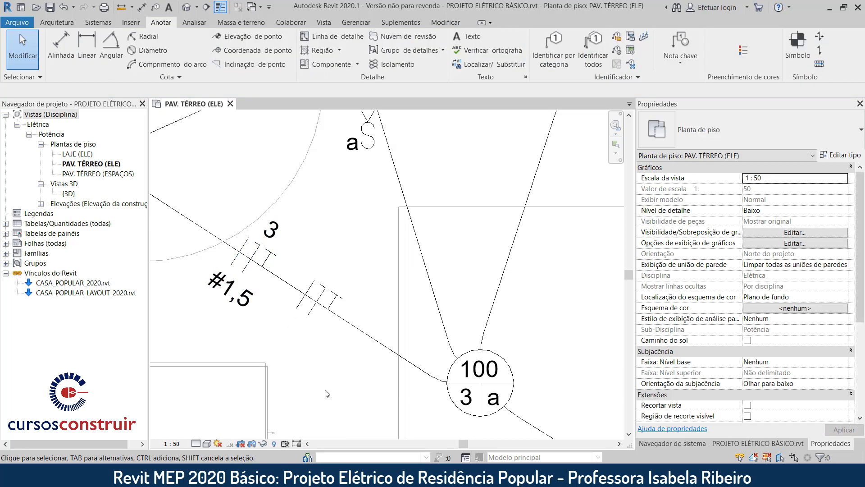
Set the Circuito of the second FNT wiring symbol, closer to luminaire "a", to 5.
{"action": "scroll", "coordinate": [292, 288], "scroll_direction": "down", "scroll_amount": 4}
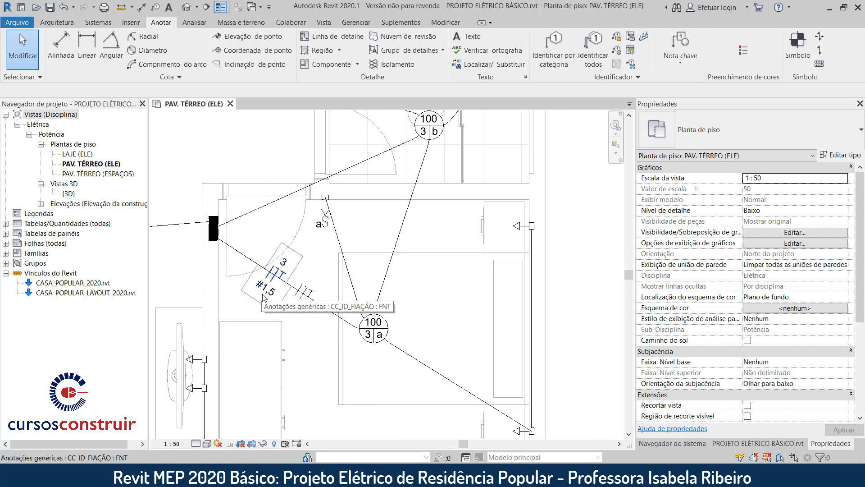
{"action": "left_click", "coordinate": [312, 291]}
{"action": "scroll", "coordinate": [314, 292], "scroll_direction": "up", "scroll_amount": 3}
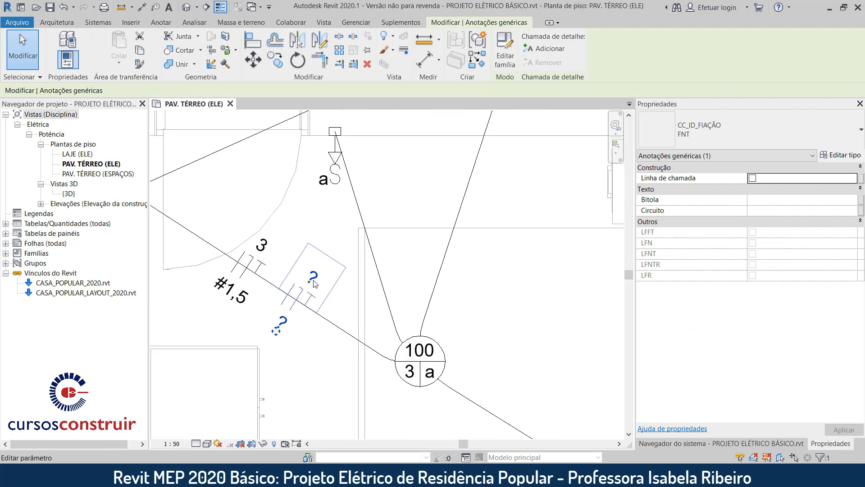
{"action": "left_click", "coordinate": [313, 280]}
{"action": "type", "text": "5"}
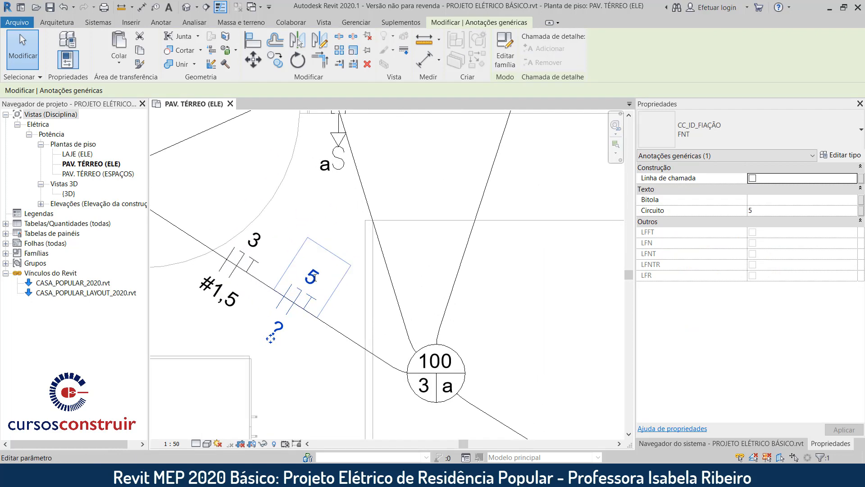
{"action": "left_click", "coordinate": [332, 259]}
Look up the wire size (Tamanho da fiação) of circuit 5 of panel QPLF in its properties.
{"action": "scroll", "coordinate": [462, 291], "scroll_direction": "down", "scroll_amount": 3}
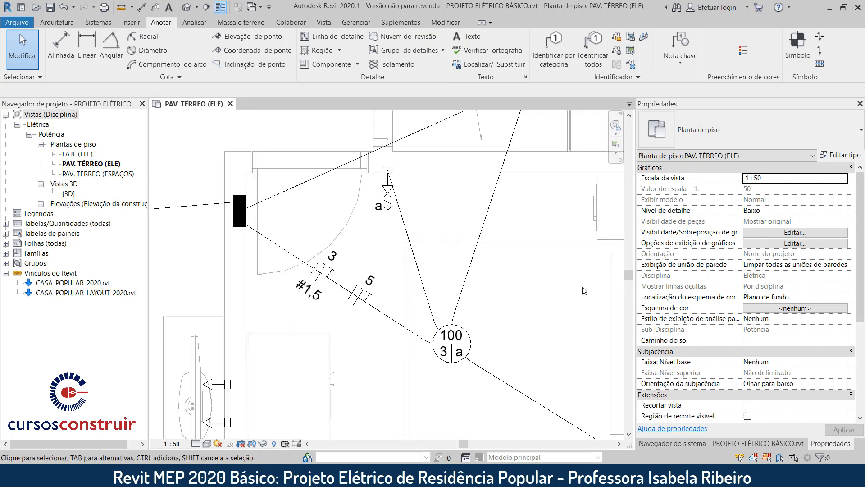
{"action": "left_click", "coordinate": [725, 444]}
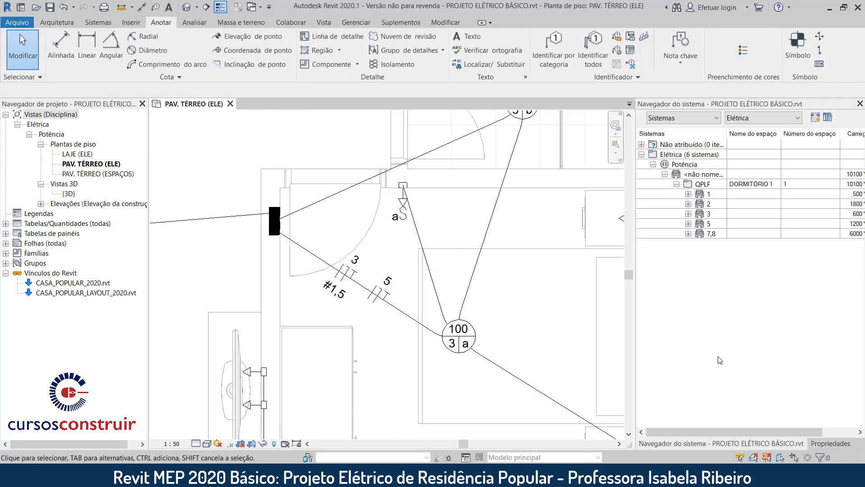
{"action": "left_click", "coordinate": [707, 223]}
{"action": "left_click", "coordinate": [833, 443]}
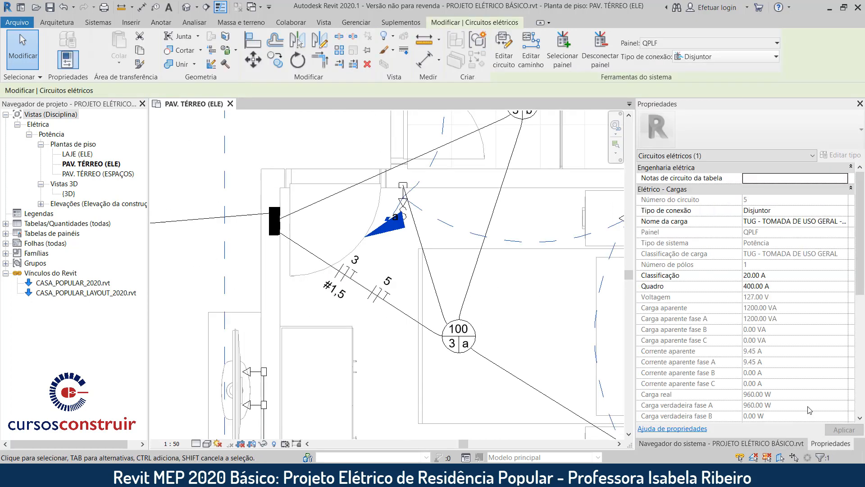
{"action": "scroll", "coordinate": [808, 407], "scroll_direction": "down", "scroll_amount": 8}
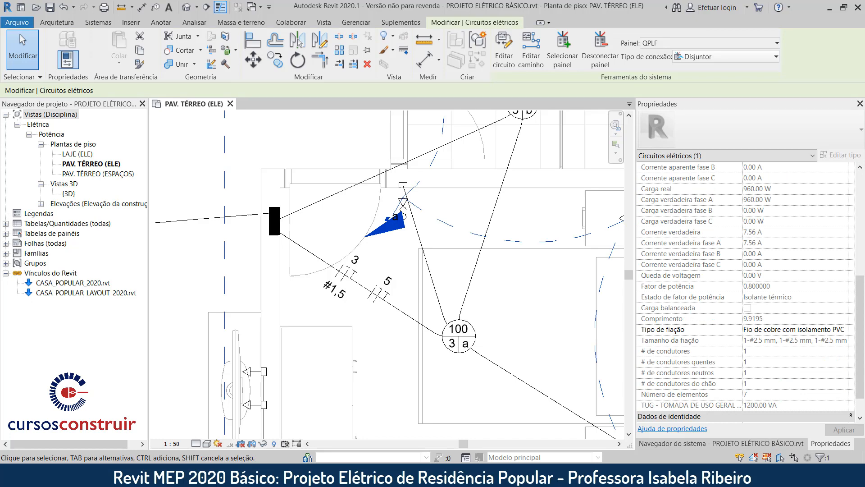
{"action": "left_click", "coordinate": [376, 317]}
{"action": "scroll", "coordinate": [509, 332], "scroll_direction": "down", "scroll_amount": 1}
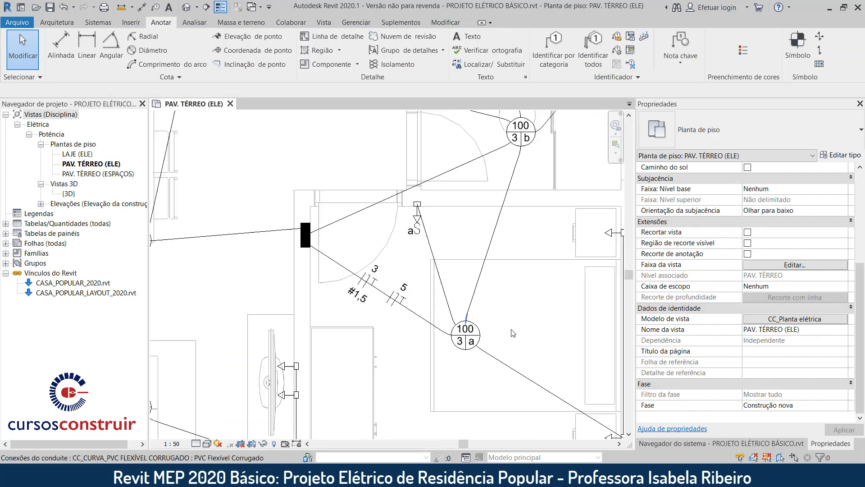
Place FNT wiring symbols on the conduit from luminaire "a" to the lower bedside outlet and on the conduit joining the two bedside outlets.
{"action": "middle_click_drag", "start_coordinate": [546, 341], "coordinate": [483, 298]}
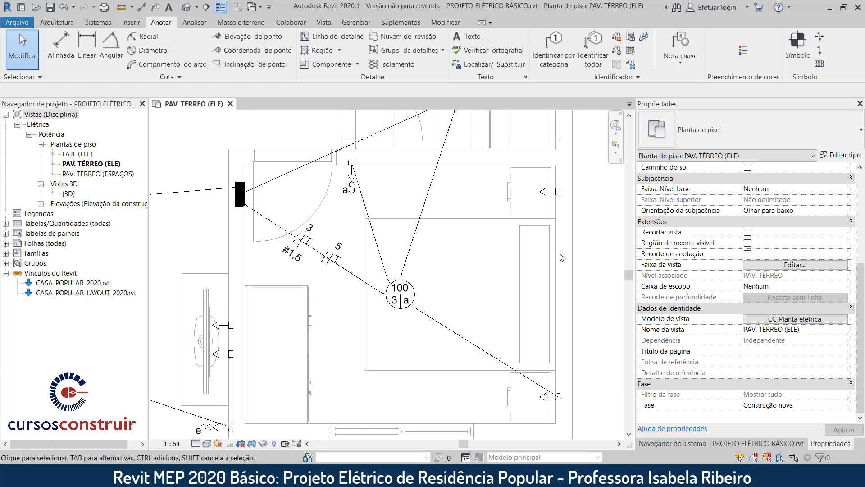
{"action": "left_click", "coordinate": [797, 45]}
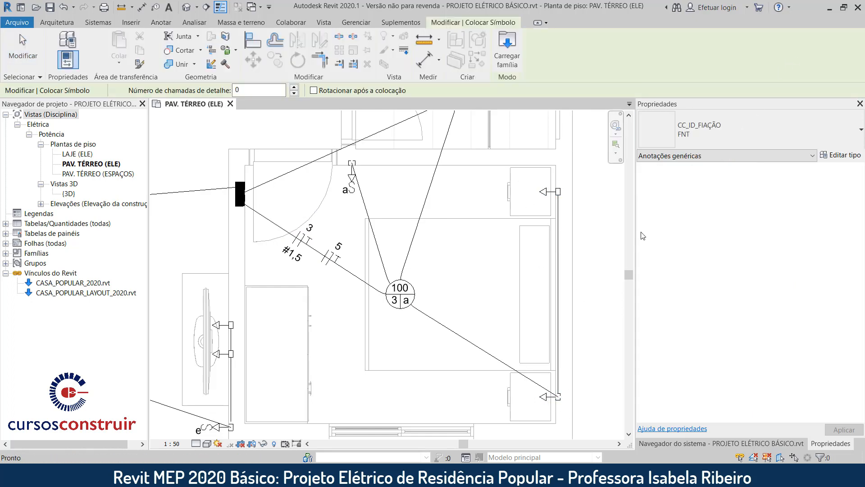
{"action": "left_click", "coordinate": [473, 342]}
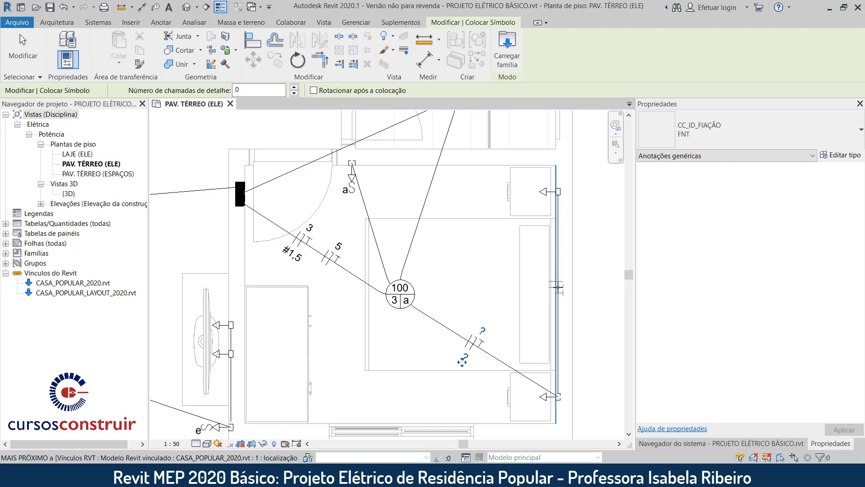
{"action": "left_click", "coordinate": [557, 287]}
{"action": "key", "text": "Escape"}
{"action": "key", "text": "Escape"}
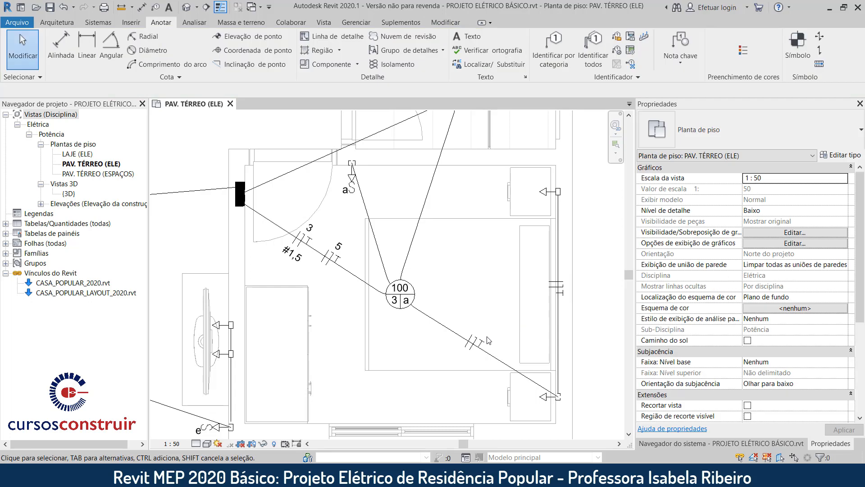
Set the Circuito of both FNT wiring symbols on the bedside outlet conduits to 5.
{"action": "left_click", "coordinate": [479, 342]}
{"action": "left_click", "coordinate": [559, 290], "text": "ctrl"}
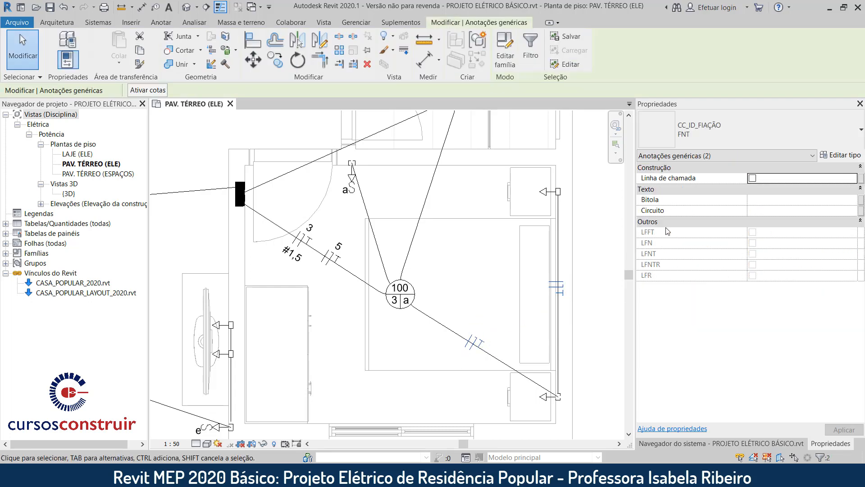
{"action": "left_click", "coordinate": [773, 213]}
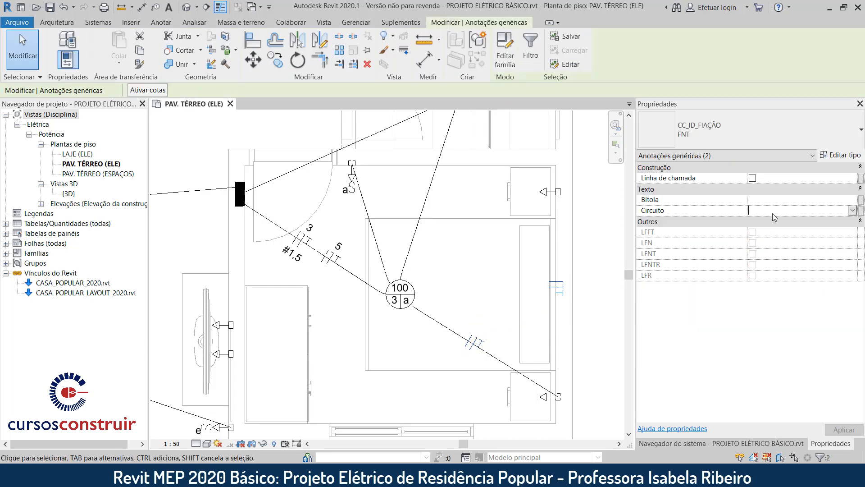
{"action": "type", "text": "5"}
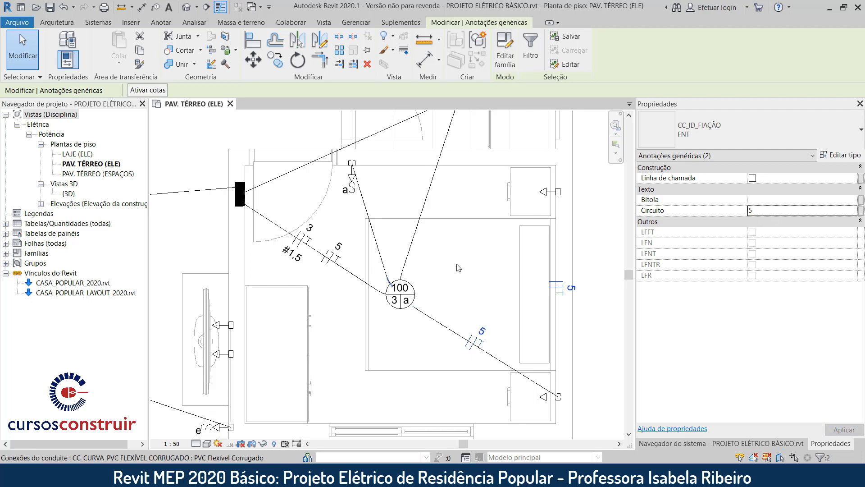
{"action": "left_click", "coordinate": [608, 254]}
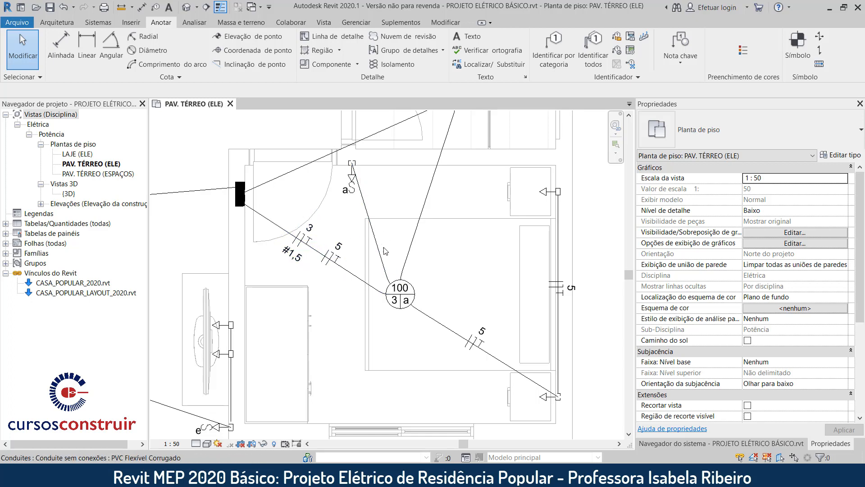
Place an FNT wiring symbol on the conduit between luminaire "a" and switch "a".
{"action": "scroll", "coordinate": [372, 221], "scroll_direction": "up", "scroll_amount": 3}
{"action": "middle_click_drag", "start_coordinate": [373, 221], "coordinate": [415, 265]}
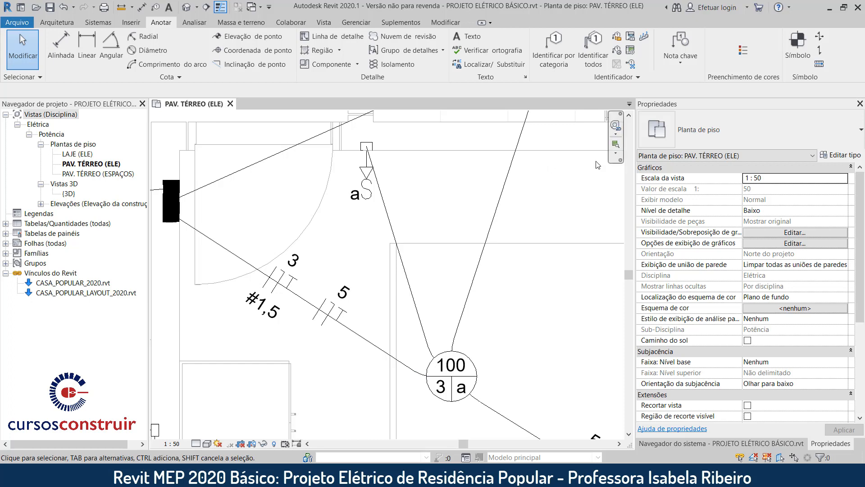
{"action": "left_click", "coordinate": [798, 45]}
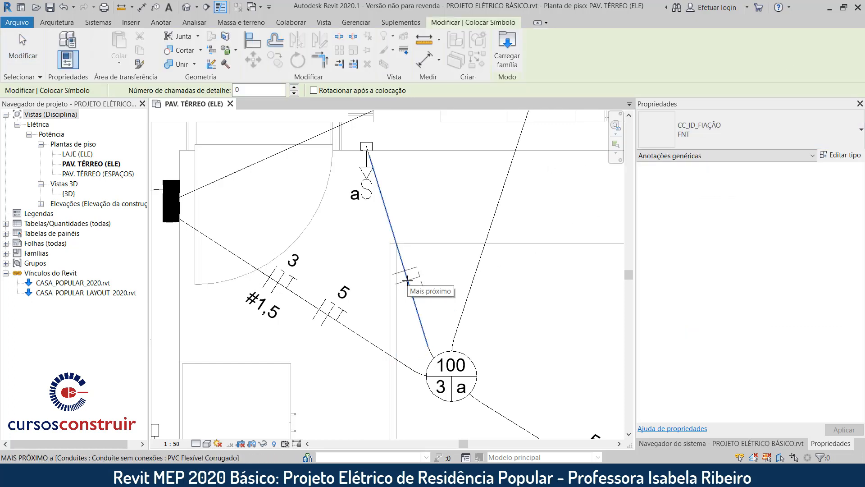
{"action": "left_click", "coordinate": [409, 282]}
{"action": "key", "text": "Escape"}
{"action": "key", "text": "Escape"}
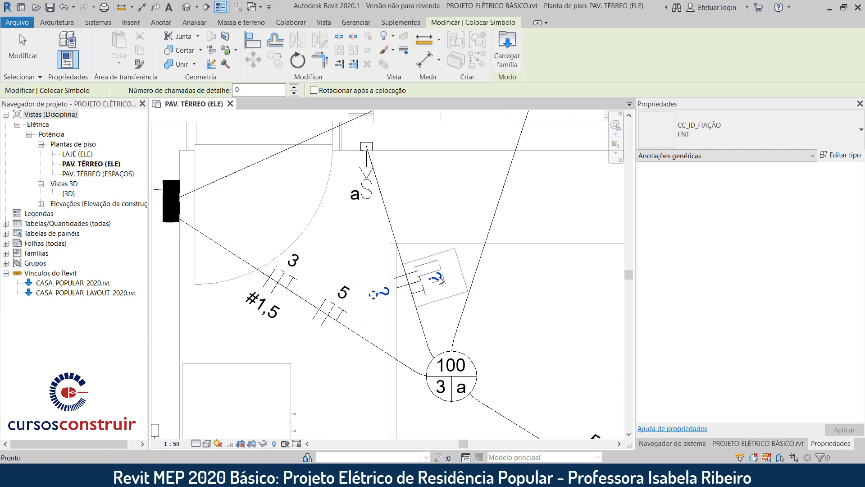
Set the Circuito of the FNT wiring symbol on the switch "a" conduit to 5.
{"action": "left_click", "coordinate": [460, 276]}
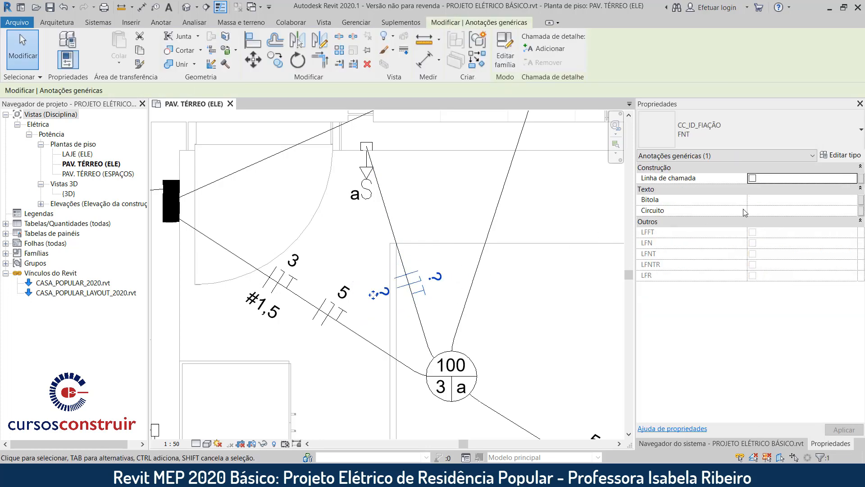
{"action": "left_click", "coordinate": [758, 211]}
{"action": "type", "text": "5"}
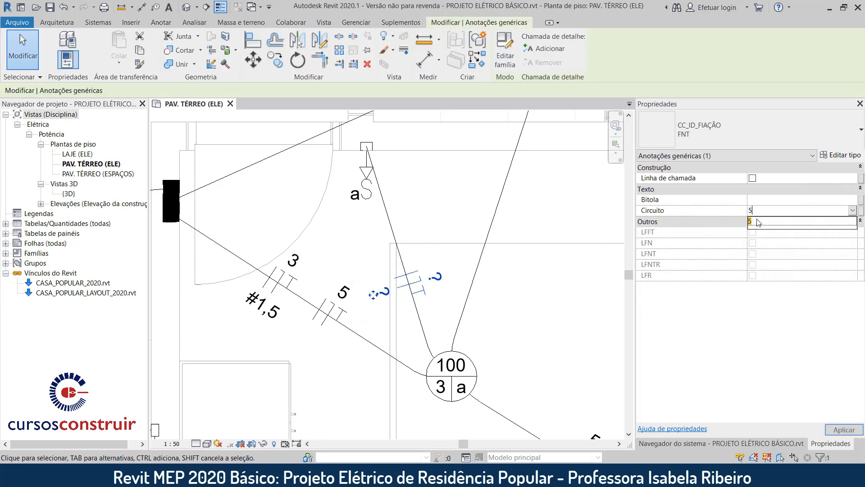
{"action": "left_click", "coordinate": [437, 216]}
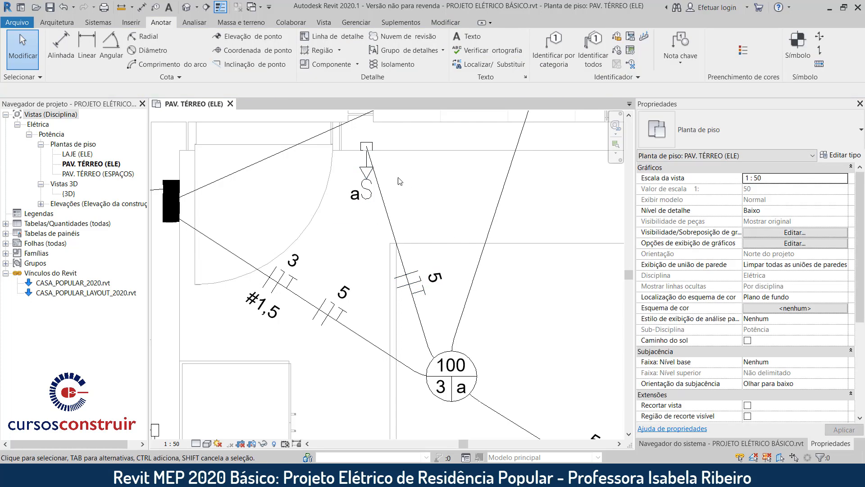
Place an FR wiring symbol on the same conduit, between switch "a" and the circuit 5 symbol.
{"action": "left_click", "coordinate": [797, 47]}
{"action": "left_click", "coordinate": [739, 130]}
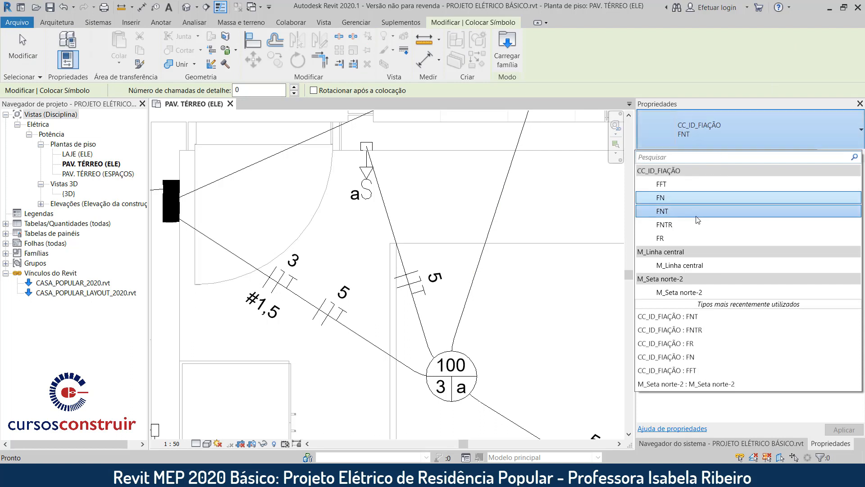
{"action": "left_click", "coordinate": [680, 243]}
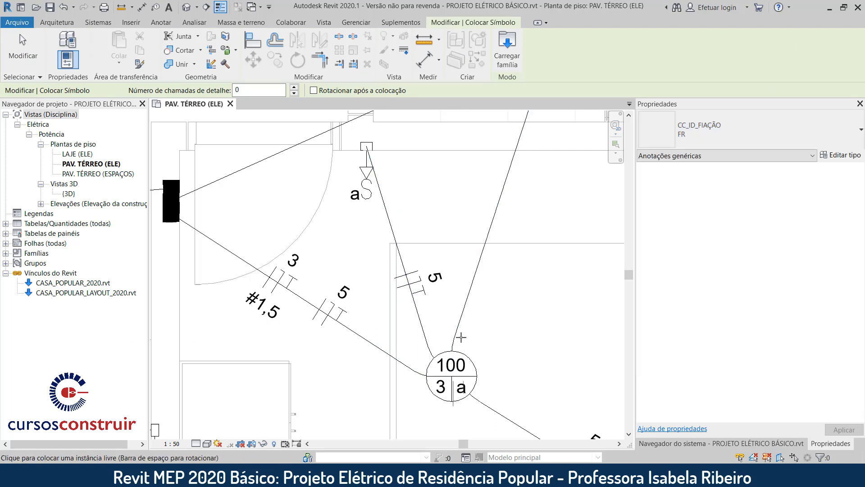
{"action": "left_click", "coordinate": [393, 229]}
{"action": "key", "text": "Escape"}
{"action": "key", "text": "Escape"}
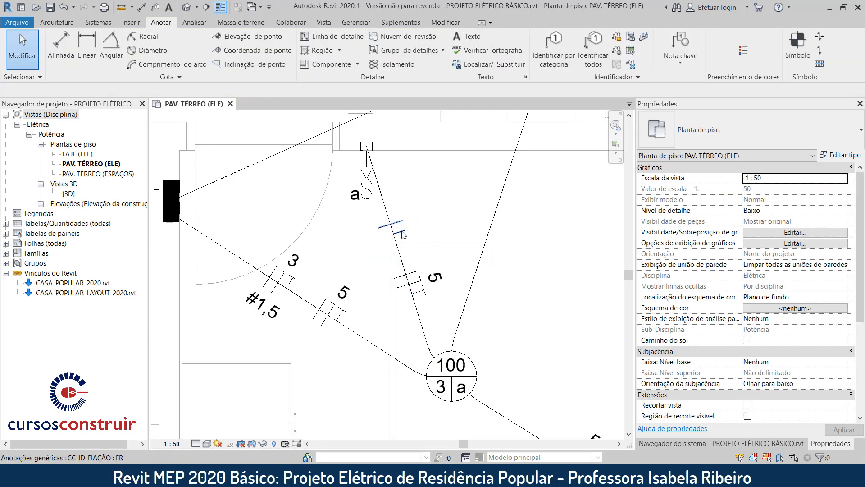
Set the FR wiring symbol's Circuito to 3 and its Bitola to #1,5.
{"action": "left_click", "coordinate": [418, 228]}
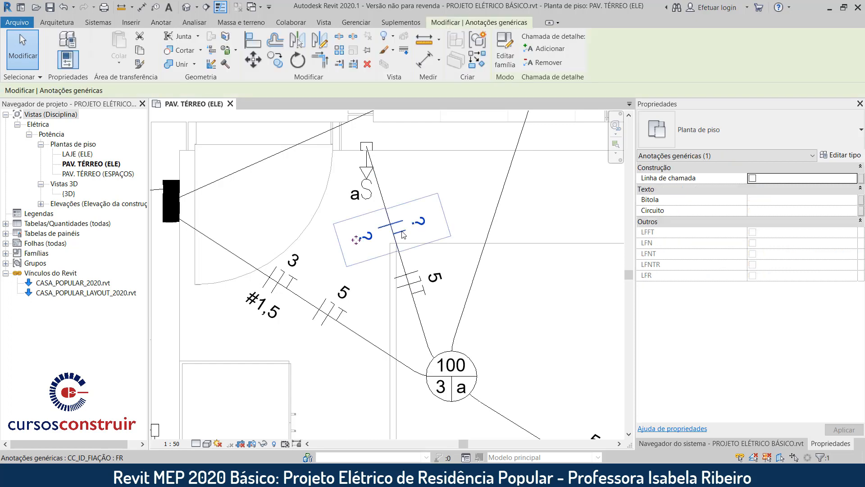
{"action": "left_click", "coordinate": [761, 212]}
{"action": "type", "text": "3"}
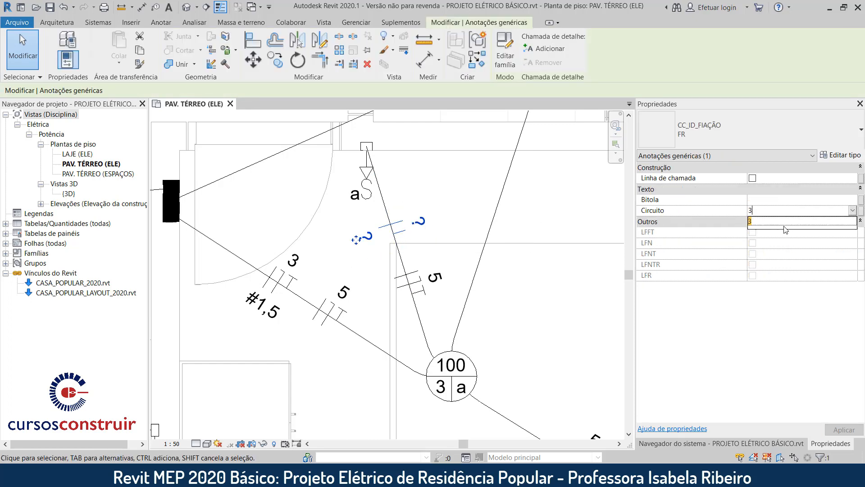
{"action": "left_click", "coordinate": [780, 204]}
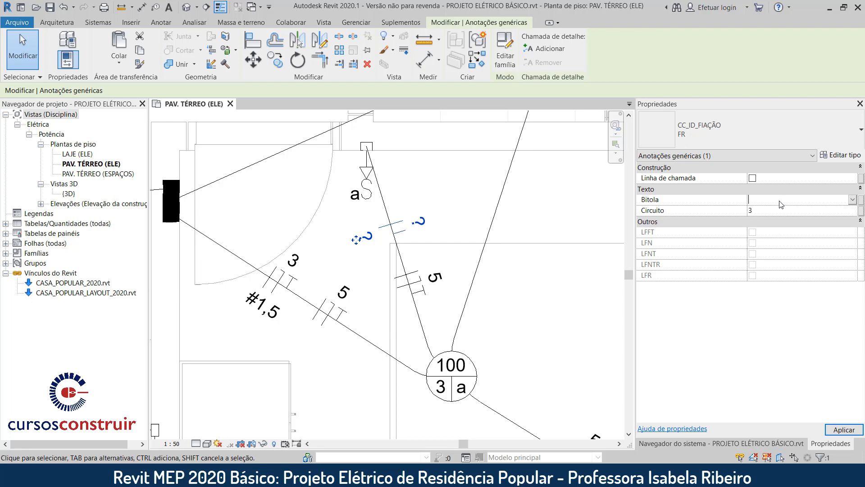
{"action": "type", "text": "#1,5"}
{"action": "left_click", "coordinate": [783, 211]}
{"action": "left_click", "coordinate": [454, 190]}
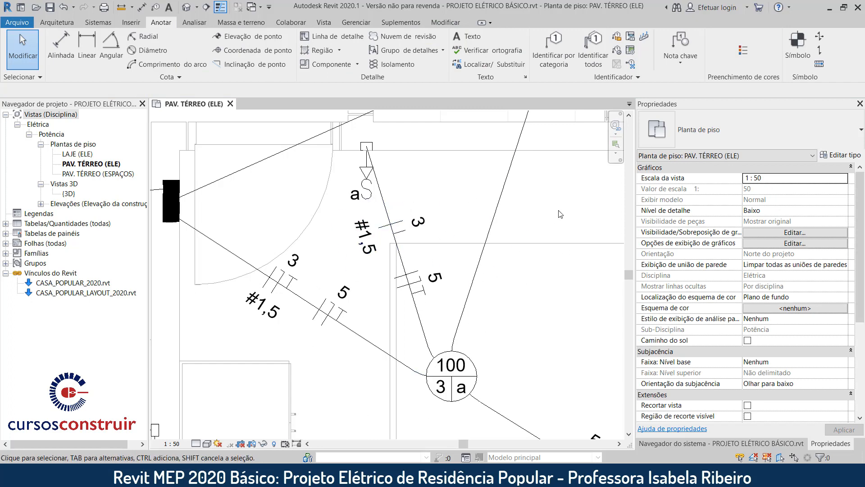
Place two FNT wiring symbols on the conduit between luminaires "a" and "b".
{"action": "scroll", "coordinate": [561, 217], "scroll_direction": "down", "scroll_amount": 2}
{"action": "middle_click_drag", "start_coordinate": [561, 217], "coordinate": [421, 315]}
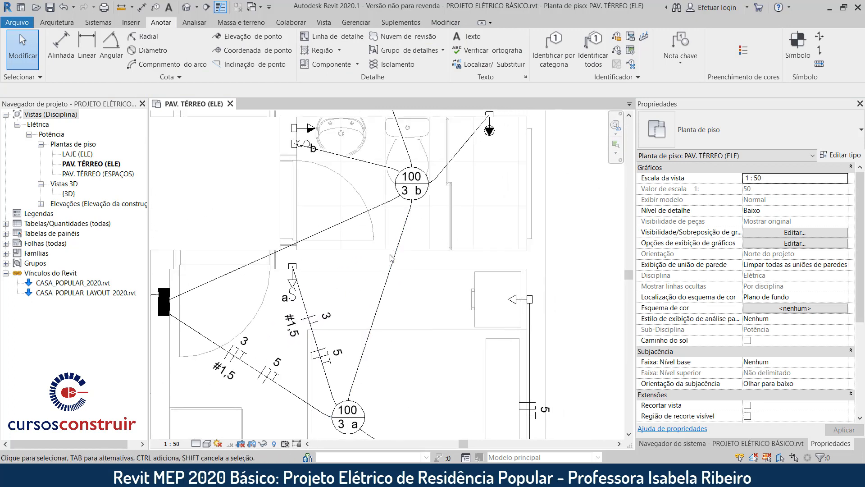
{"action": "scroll", "coordinate": [303, 192], "scroll_direction": "down", "scroll_amount": 1}
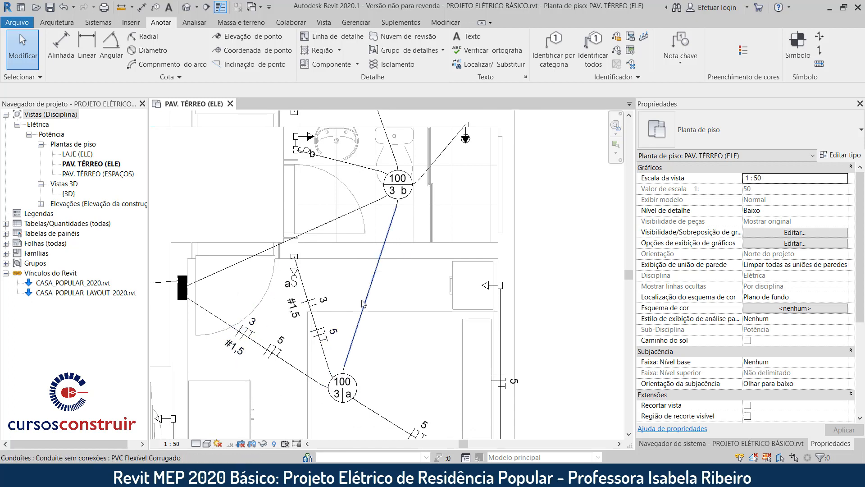
{"action": "middle_click_drag", "start_coordinate": [383, 233], "coordinate": [371, 264]}
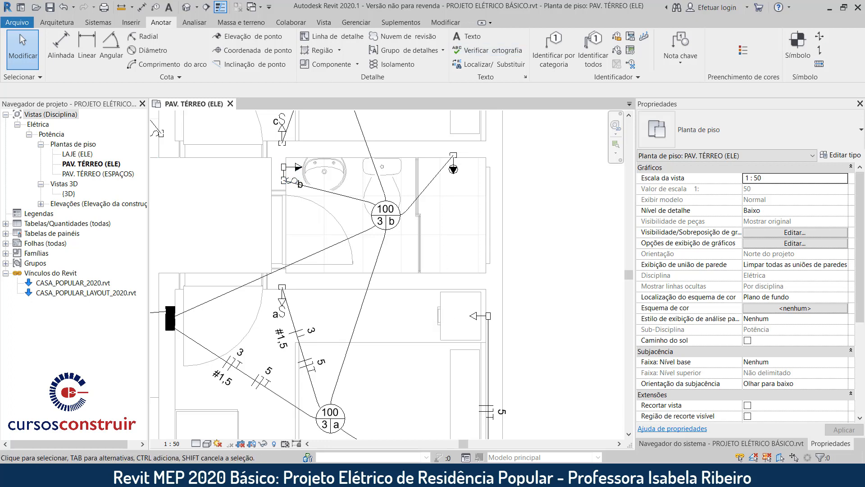
{"action": "left_click", "coordinate": [789, 55]}
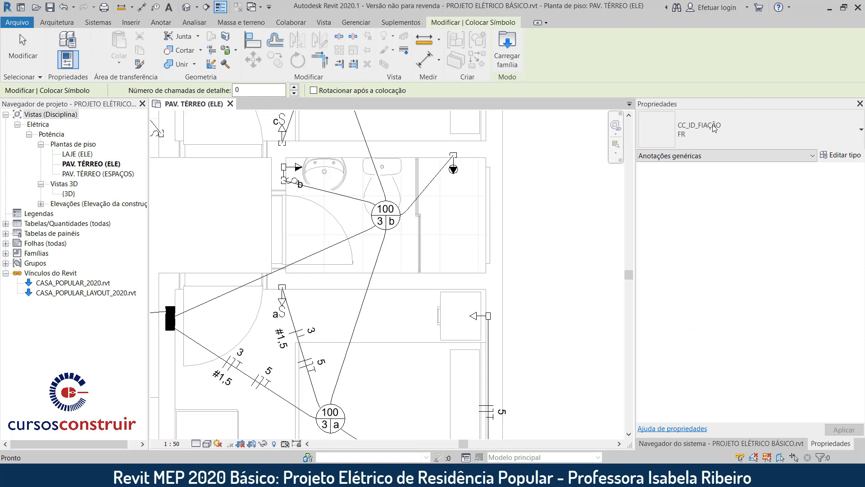
{"action": "left_click", "coordinate": [690, 139]}
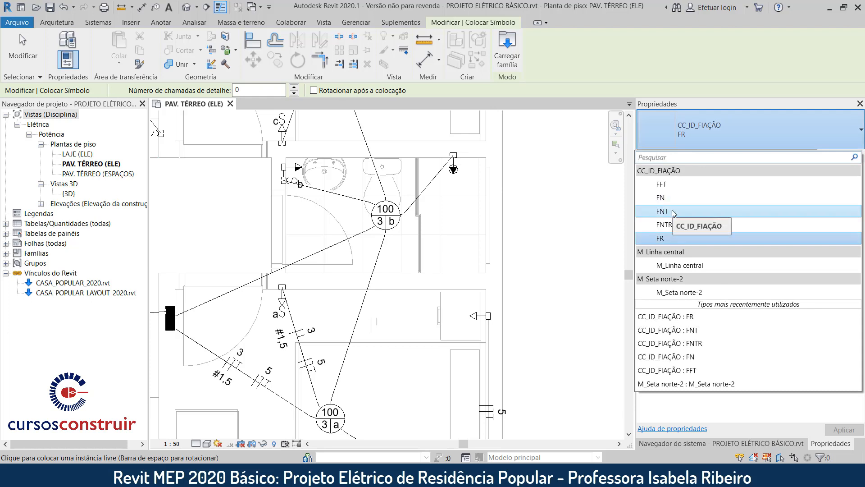
{"action": "left_click", "coordinate": [673, 212]}
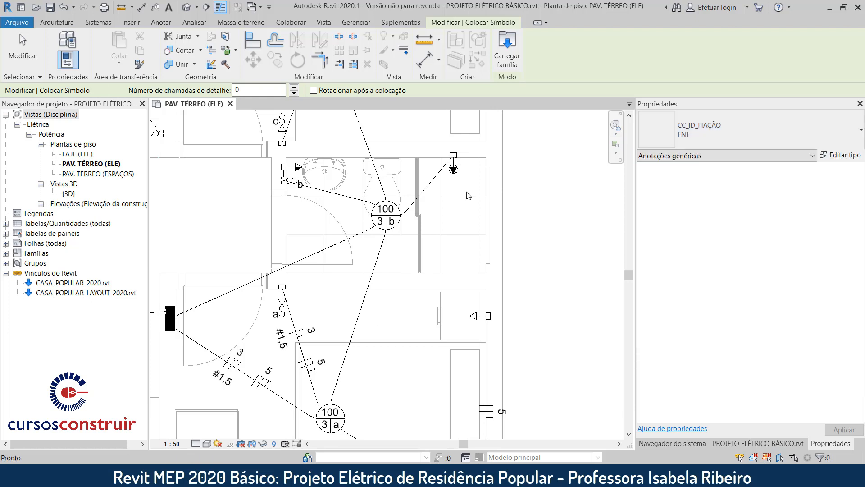
{"action": "left_click", "coordinate": [368, 282]}
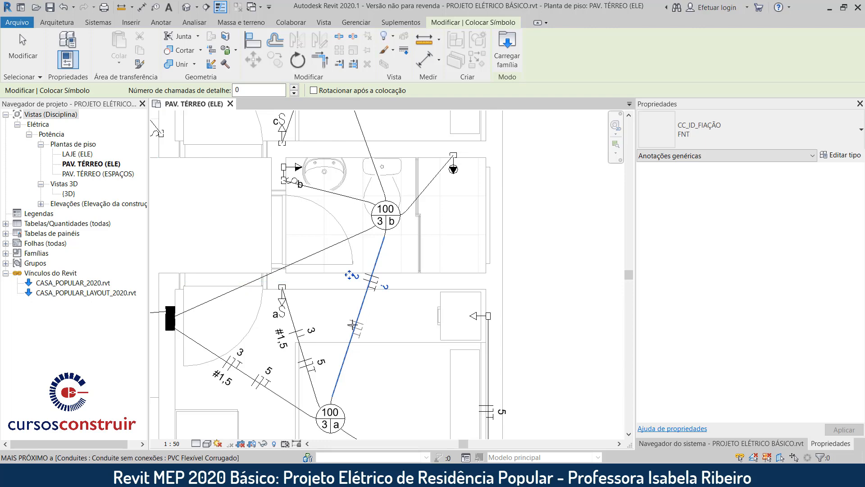
{"action": "left_click", "coordinate": [357, 322]}
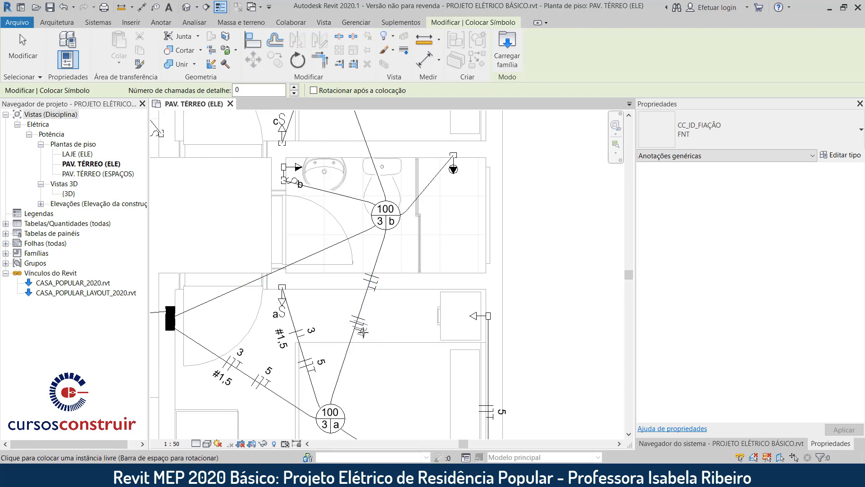
{"action": "key", "text": "Escape"}
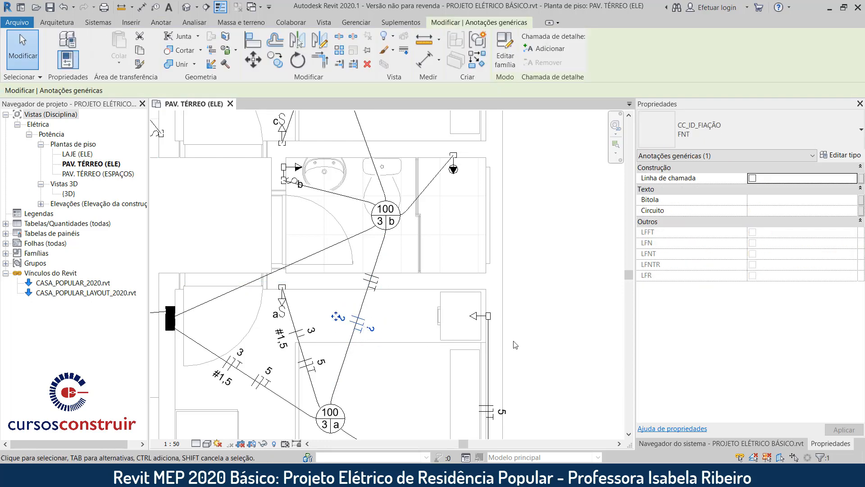
On the conduit between luminaires "a" and "b", set the FNT symbol nearer "a" to Circuito 5 and the other to Circuito 3, Bitola #1,5.
{"action": "left_click", "coordinate": [760, 211]}
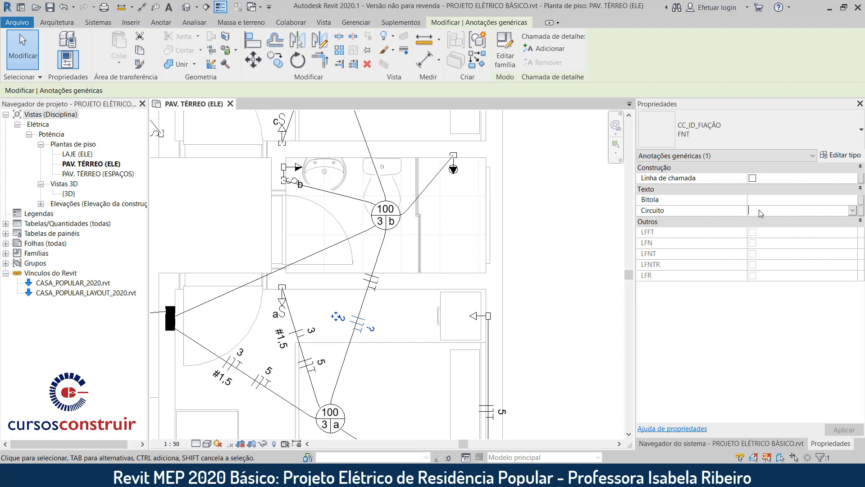
{"action": "type", "text": "5"}
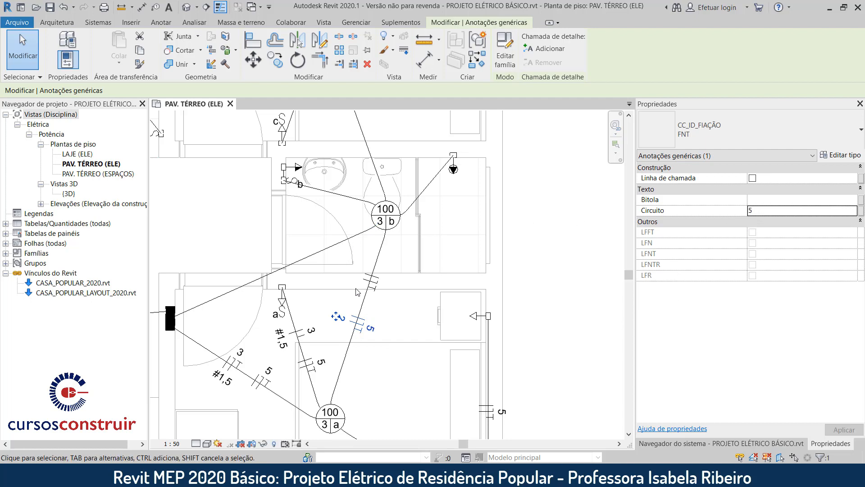
{"action": "left_click", "coordinate": [376, 287]}
{"action": "left_click", "coordinate": [774, 212]}
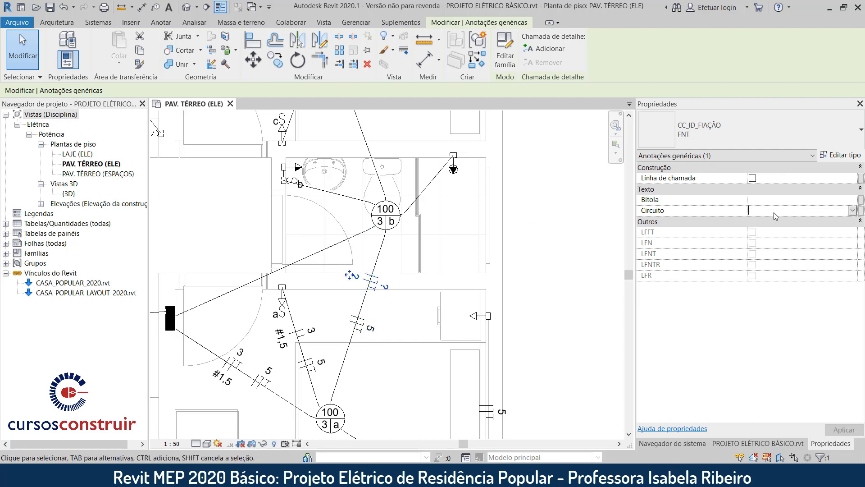
{"action": "type", "text": "3"}
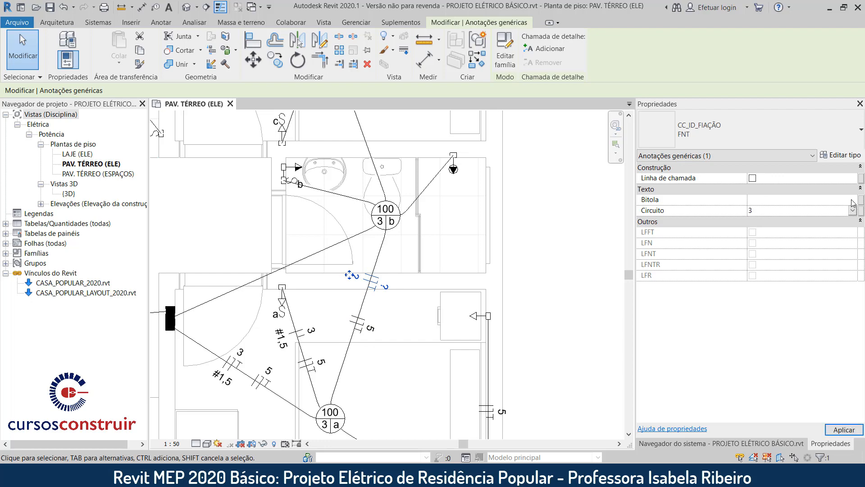
{"action": "left_click", "coordinate": [817, 199]}
{"action": "left_click", "coordinate": [760, 210]}
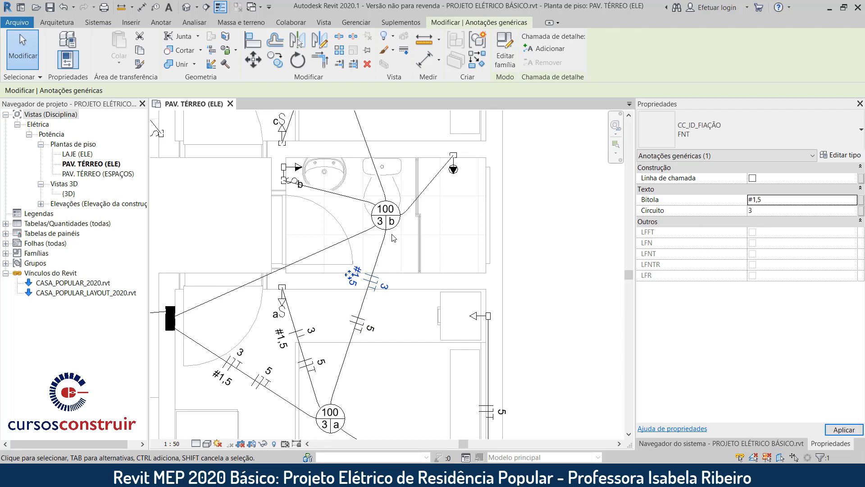
{"action": "left_click", "coordinate": [548, 242]}
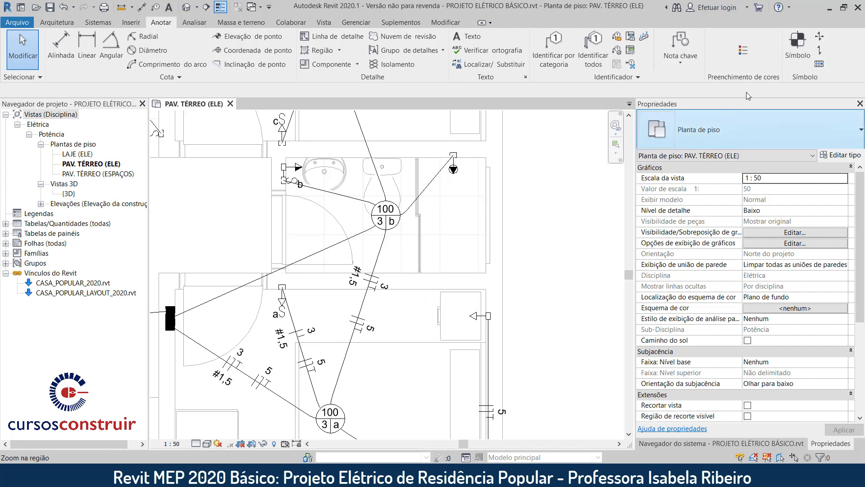
Place FFT wiring symbols on the conduit from the panel to luminaire "b" and on the conduit from luminaire "b" to the shower outlet.
{"action": "left_click", "coordinate": [797, 45]}
{"action": "left_click", "coordinate": [748, 131]}
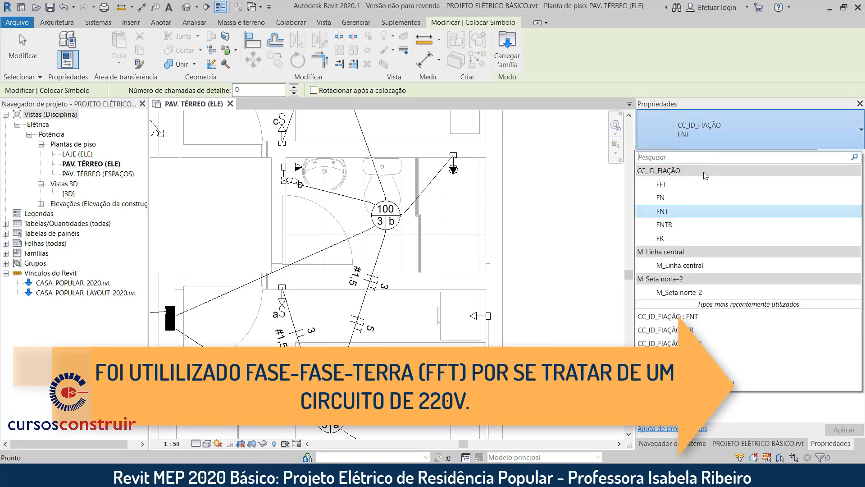
{"action": "left_click", "coordinate": [681, 187]}
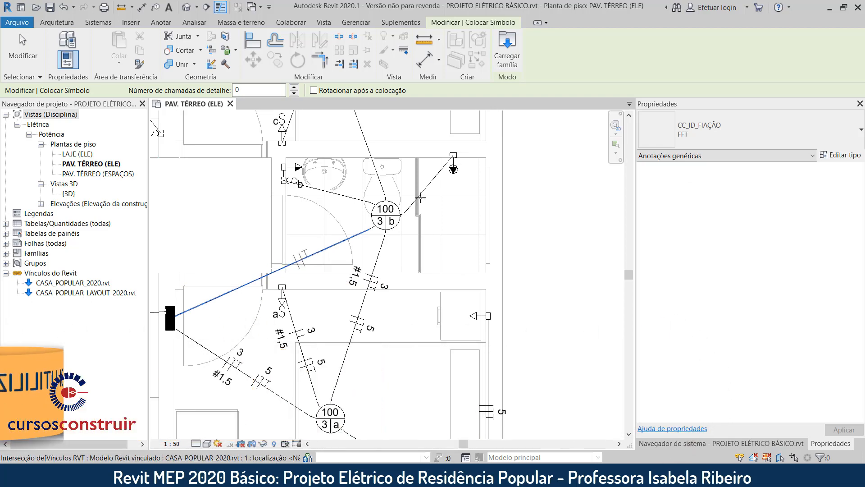
{"action": "left_click", "coordinate": [301, 258]}
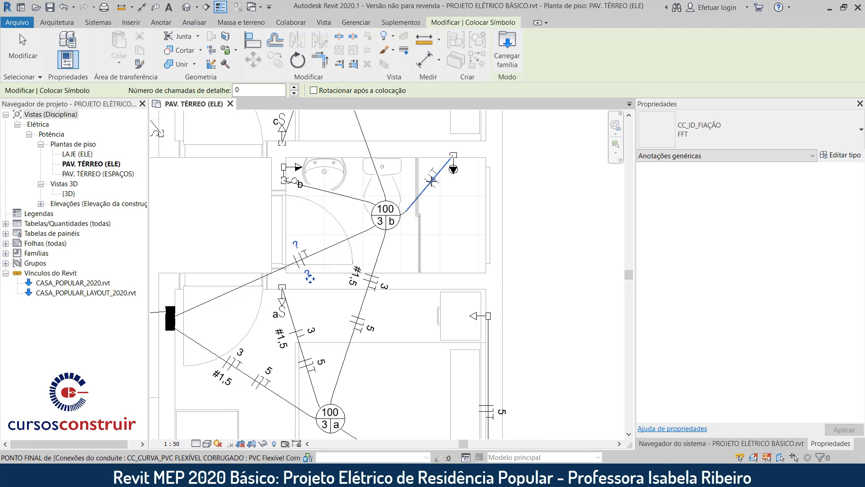
{"action": "left_click", "coordinate": [431, 180]}
{"action": "key", "text": "Escape"}
{"action": "key", "text": "Escape"}
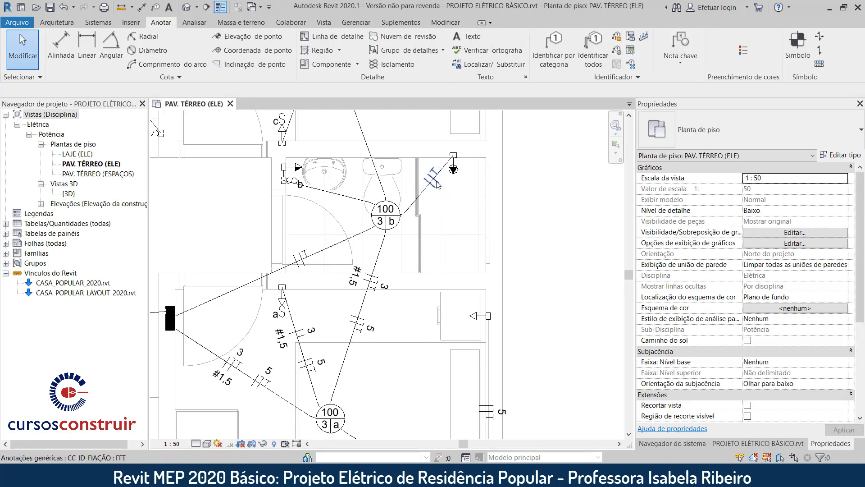
Check the wire size of circuit 7,8 under panel QPLF in its circuit properties.
{"action": "left_click", "coordinate": [435, 181]}
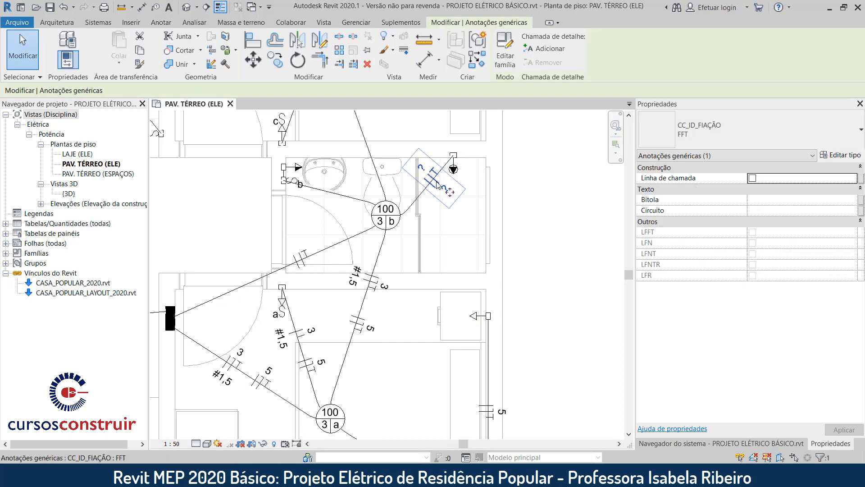
{"action": "left_click", "coordinate": [704, 446]}
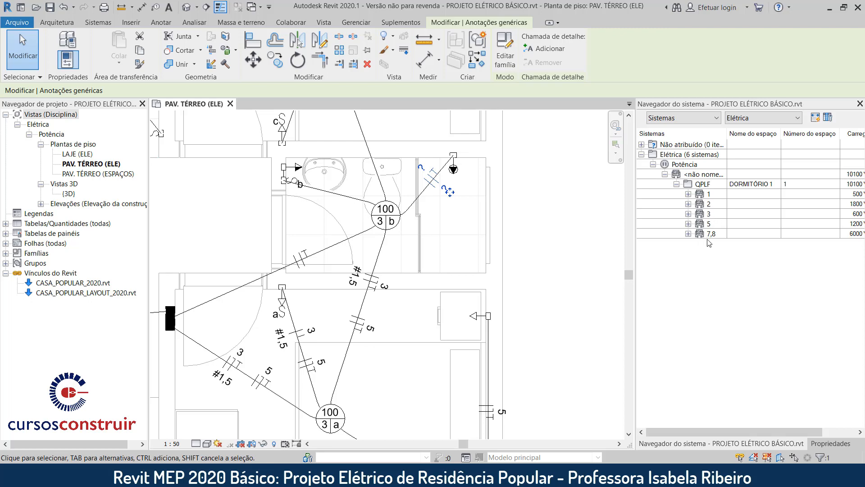
{"action": "left_click", "coordinate": [710, 235]}
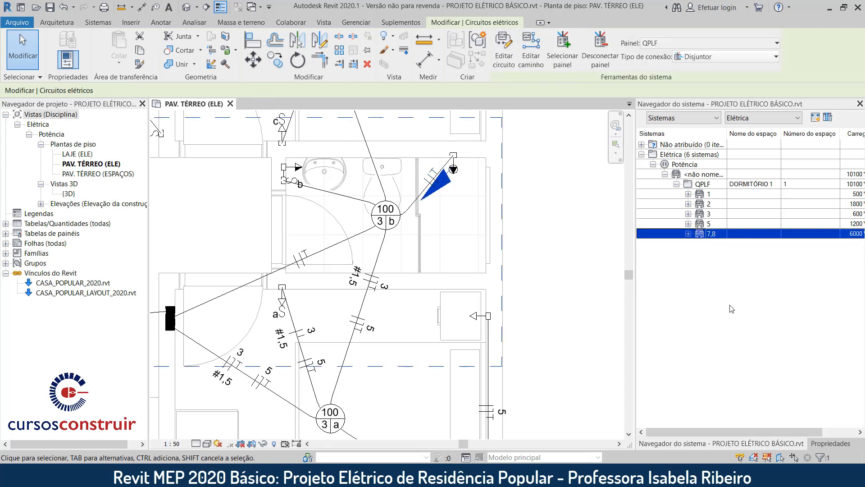
{"action": "left_click", "coordinate": [830, 444]}
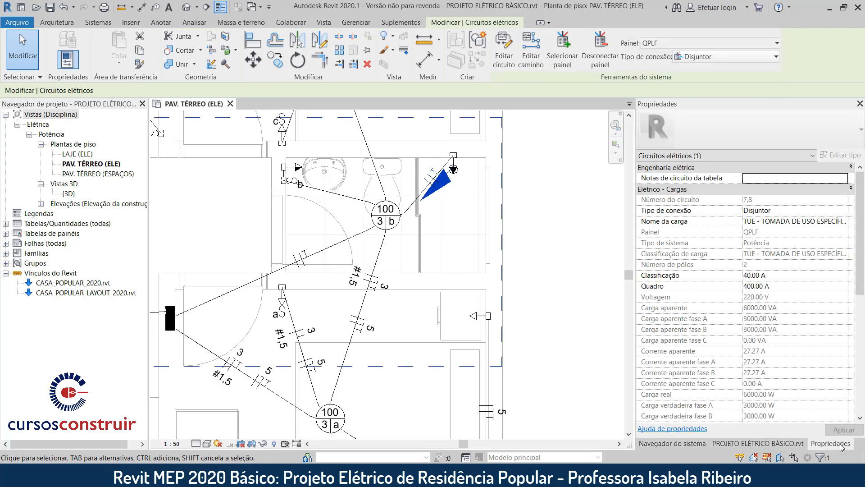
{"action": "scroll", "coordinate": [779, 332], "scroll_direction": "down", "scroll_amount": 8}
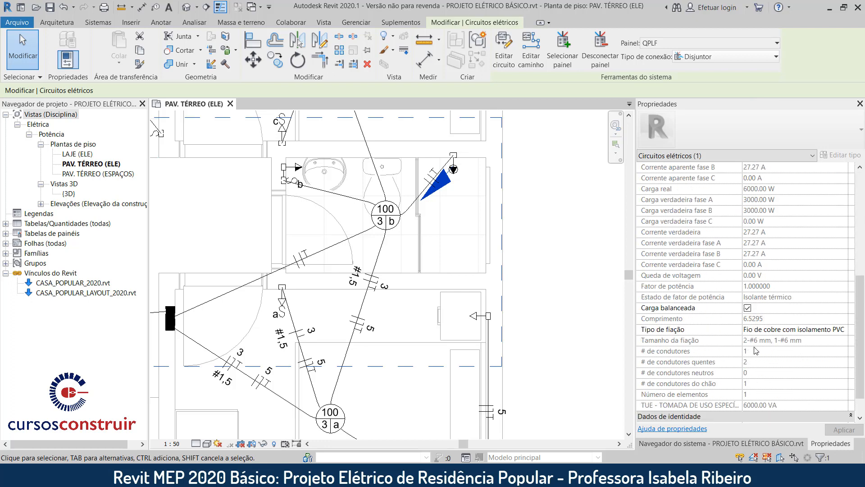
{"action": "left_click", "coordinate": [743, 444]}
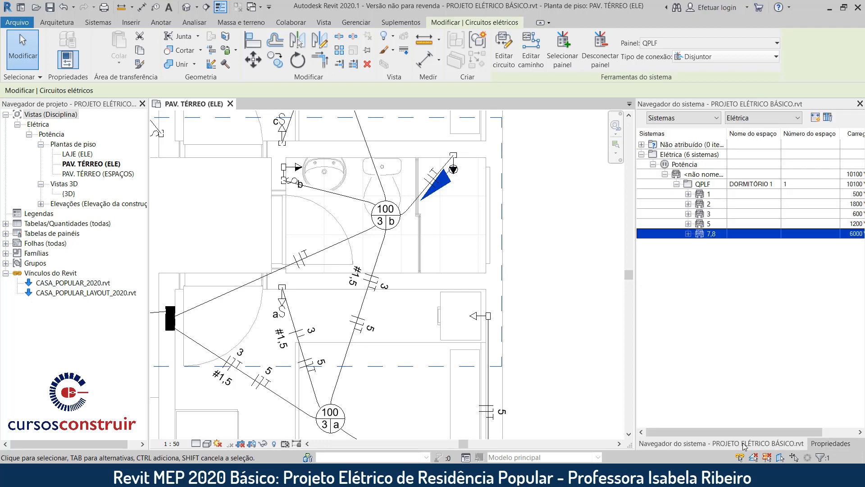
{"action": "left_click", "coordinate": [830, 443]}
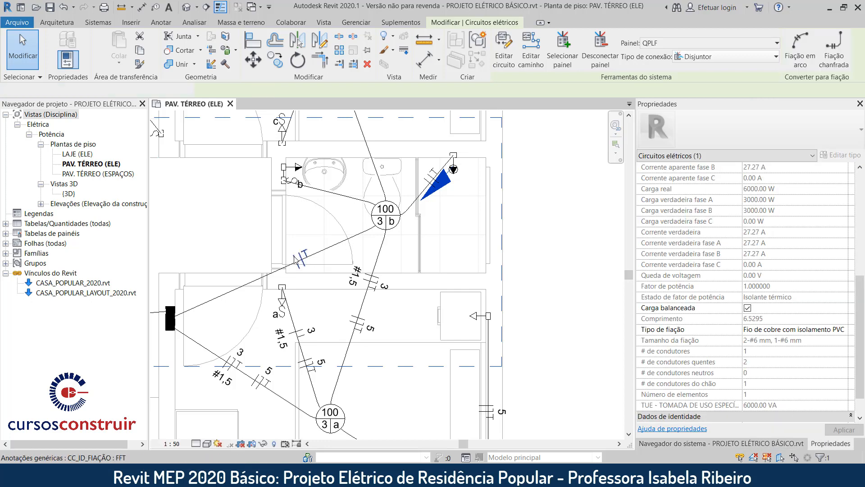
Set both FFT wiring symbols to Circuito 7,8 and Bitola #6.
{"action": "left_click", "coordinate": [302, 258]}
{"action": "left_click", "coordinate": [434, 178], "text": "ctrl"}
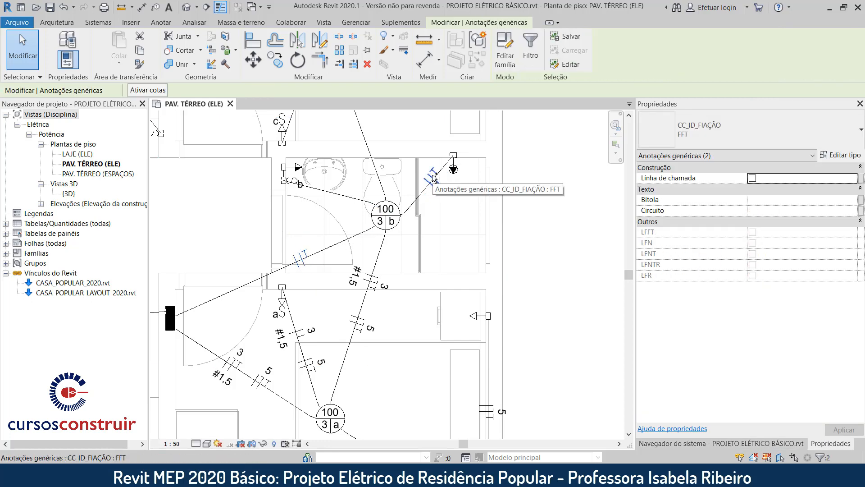
{"action": "left_click", "coordinate": [773, 212]}
{"action": "type", "text": "7,8"}
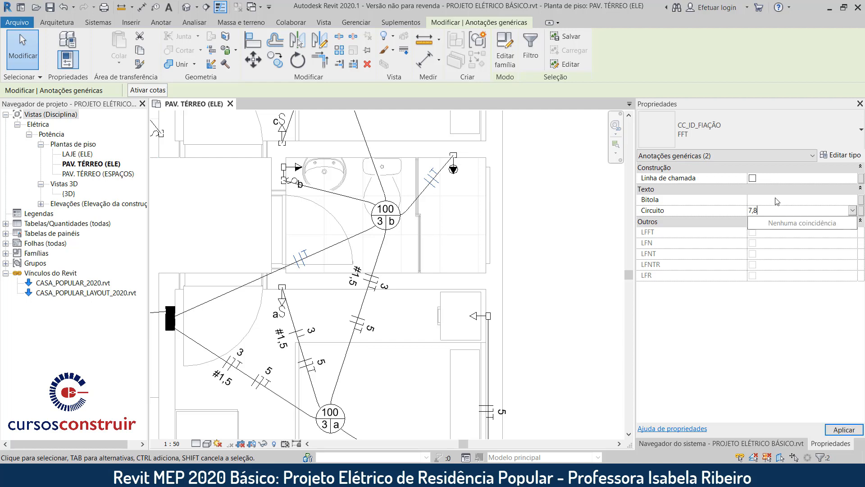
{"action": "left_click", "coordinate": [778, 201]}
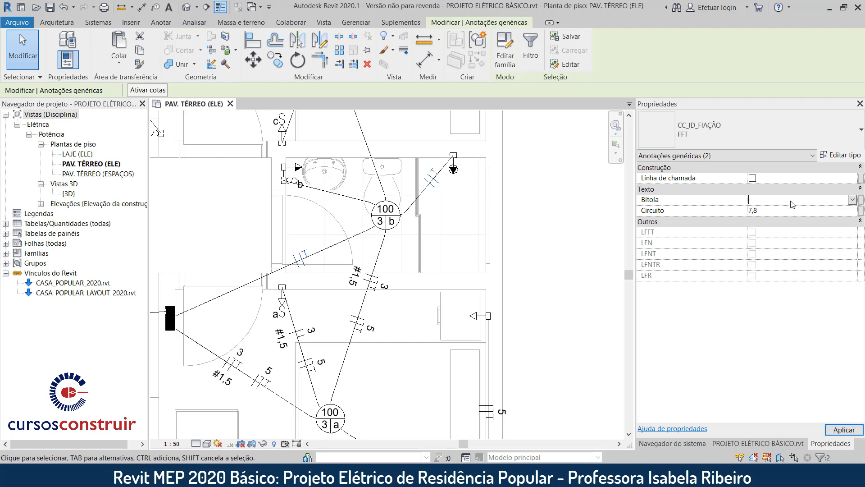
{"action": "type", "text": "#6"}
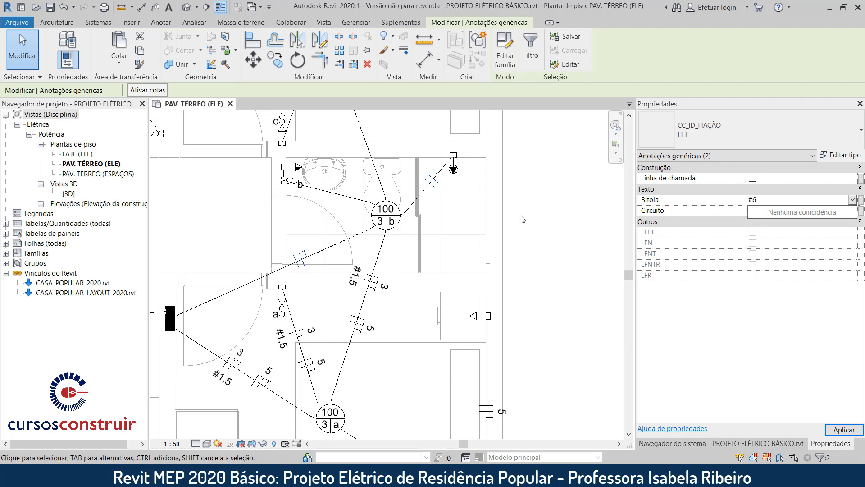
{"action": "key", "text": "Return"}
{"action": "left_click", "coordinate": [526, 224]}
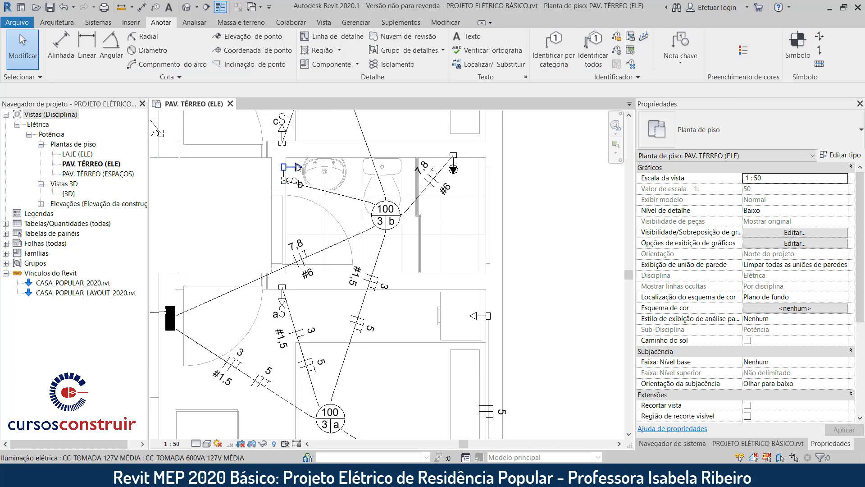
Place an FR wiring symbol on the conduit between switch "b" and luminaire "b", close to the switch.
{"action": "left_click", "coordinate": [798, 45]}
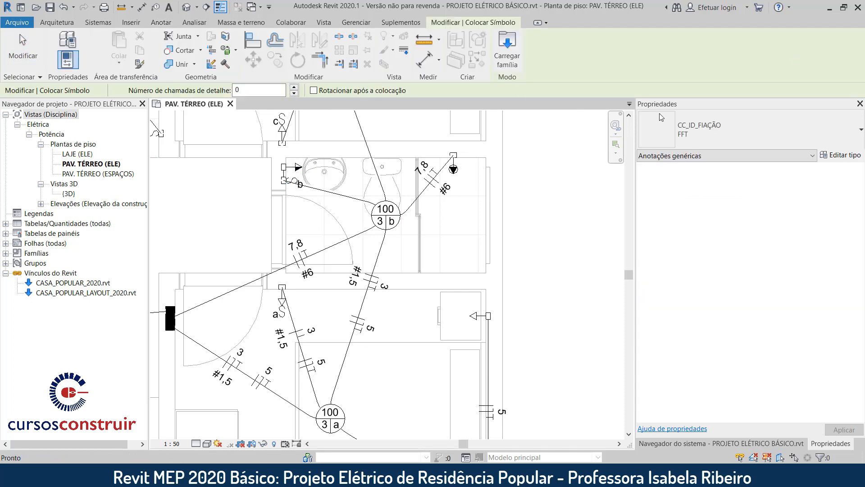
{"action": "left_click", "coordinate": [661, 118]}
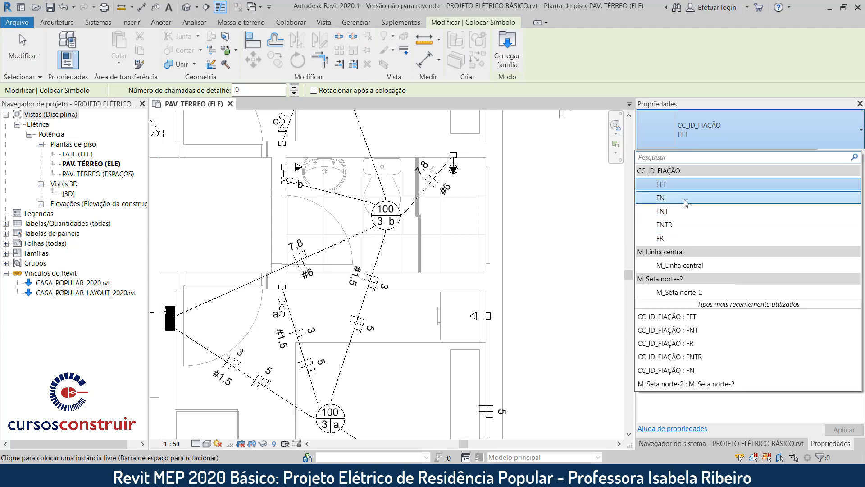
{"action": "left_click", "coordinate": [675, 239]}
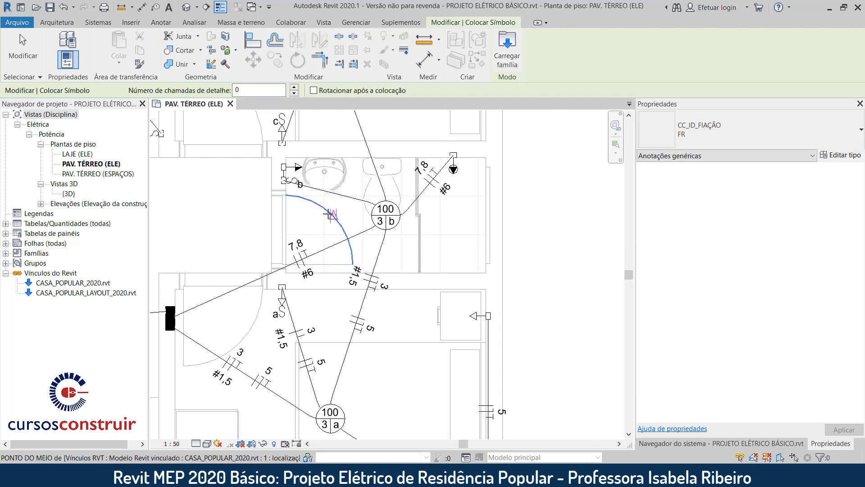
{"action": "scroll", "coordinate": [321, 189], "scroll_direction": "up", "scroll_amount": 2}
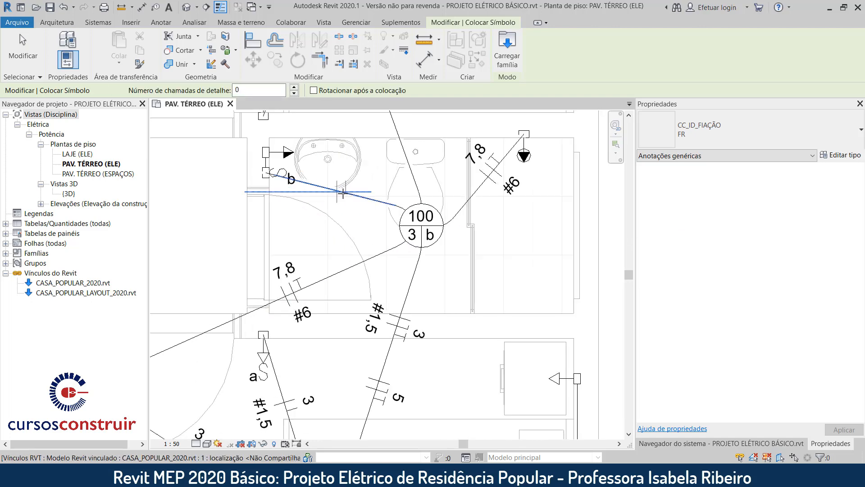
{"action": "scroll", "coordinate": [321, 186], "scroll_direction": "up", "scroll_amount": 2}
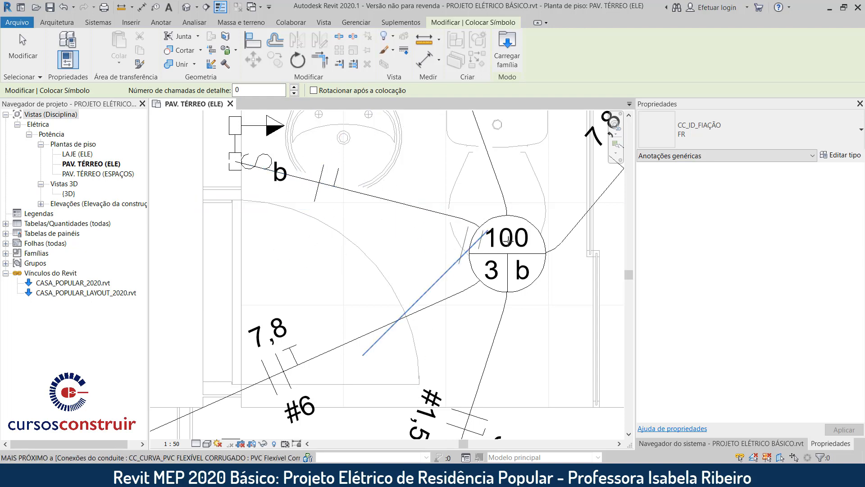
Place an FNT wiring symbol on the switch "b" conduit, between the FR symbol and luminaire "b".
{"action": "left_click", "coordinate": [680, 137]}
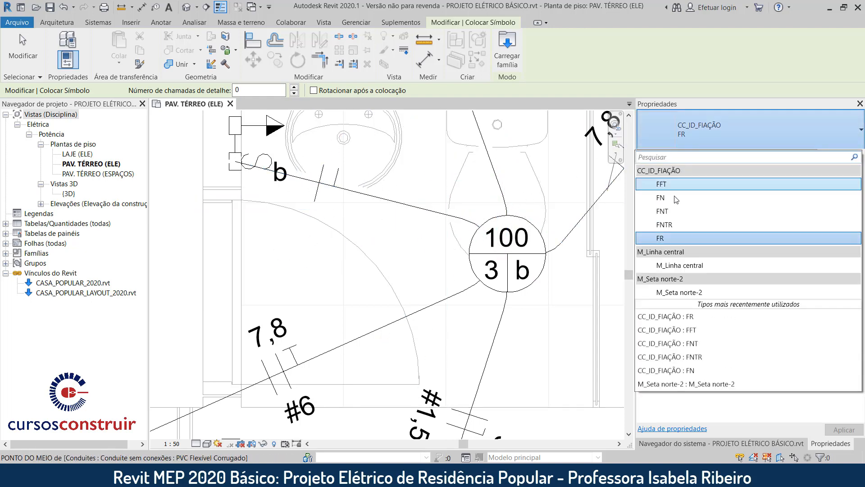
{"action": "left_click", "coordinate": [668, 217]}
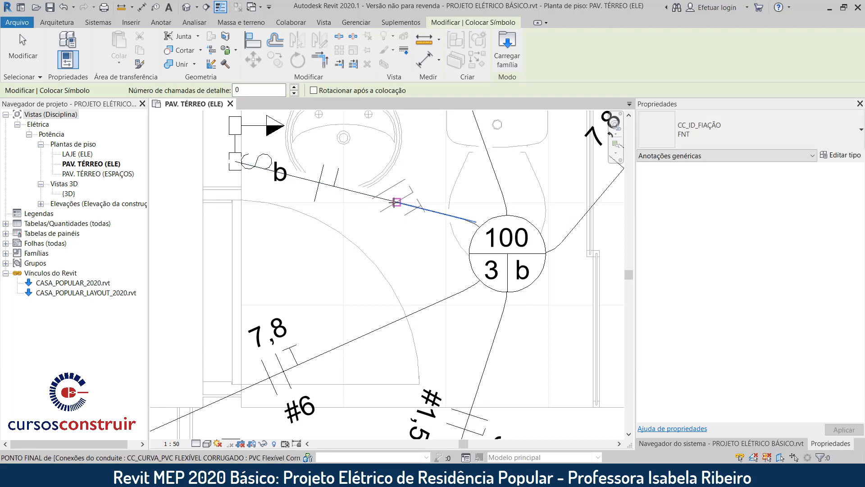
{"action": "left_click", "coordinate": [395, 202]}
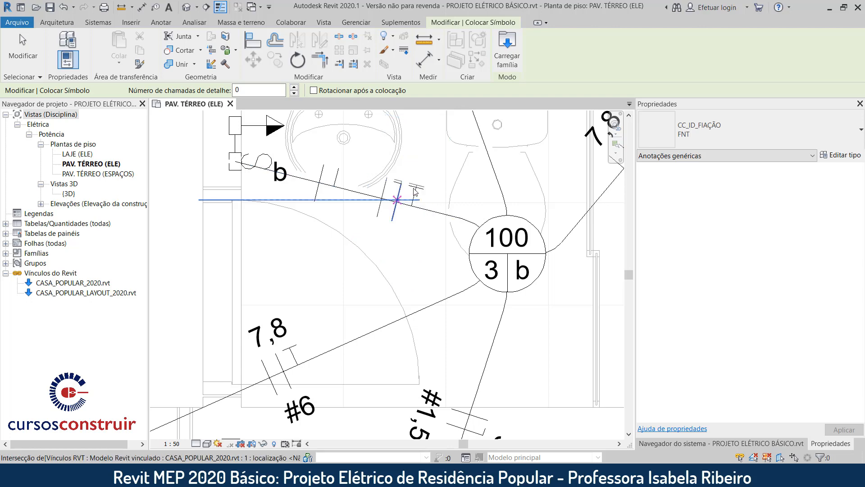
{"action": "key", "text": "Escape"}
On the switch "b" conduit, set the FNT symbol's Circuito to 5 and the FR symbol's Circuito to 3.
{"action": "scroll", "coordinate": [399, 200], "scroll_direction": "down", "scroll_amount": 3}
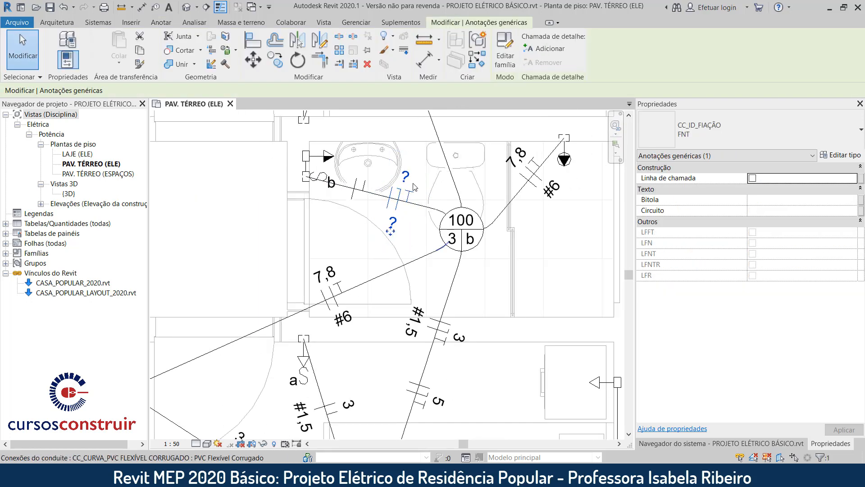
{"action": "left_click", "coordinate": [406, 178]}
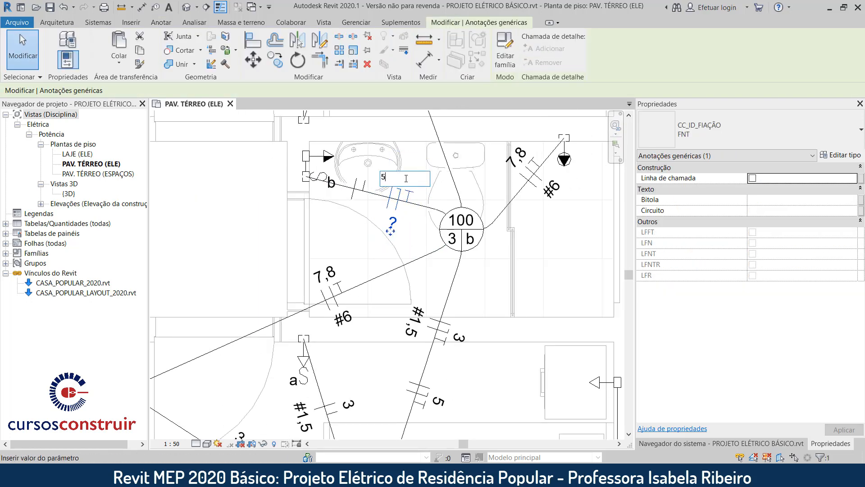
{"action": "key", "text": "Return"}
{"action": "left_click", "coordinate": [362, 187]}
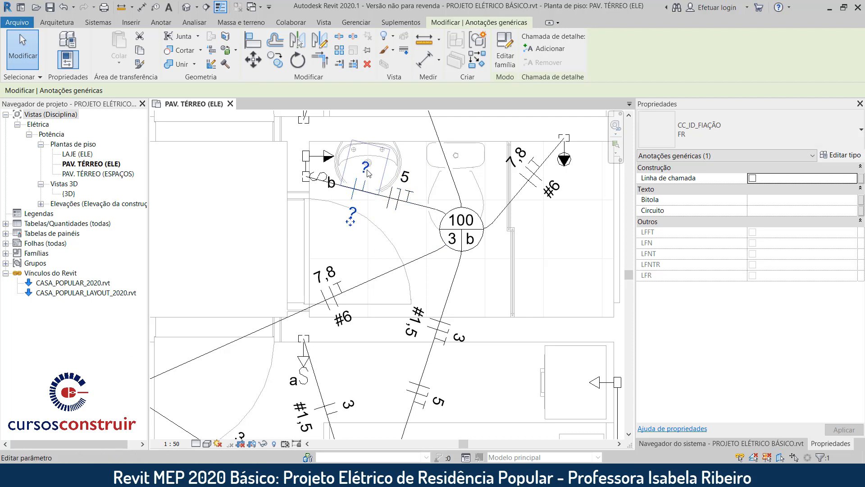
{"action": "left_click", "coordinate": [366, 165]}
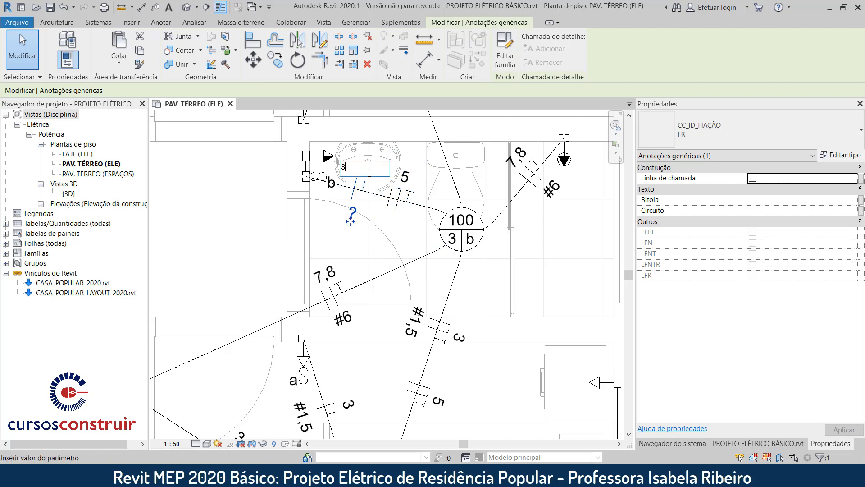
{"action": "key", "text": "Return"}
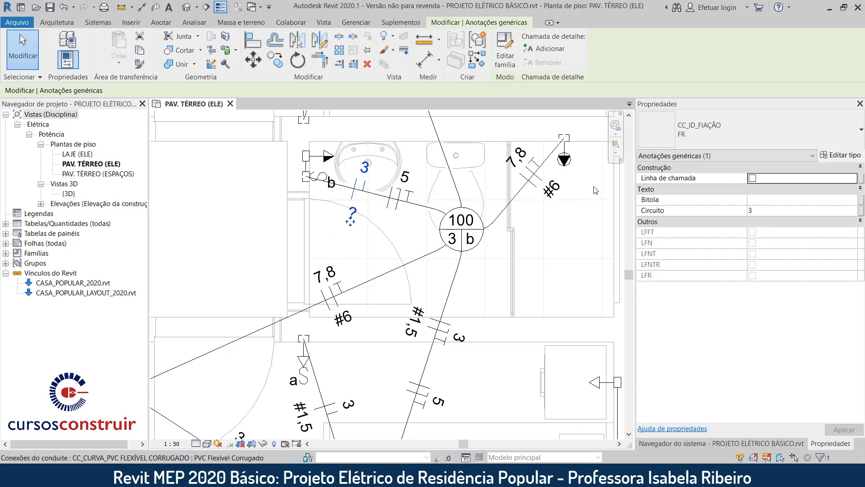
Set the Bitola of the FR wiring symbol on the switch "b" conduit to #1,5.
{"action": "left_click", "coordinate": [779, 199]}
{"action": "type", "text": "#"}
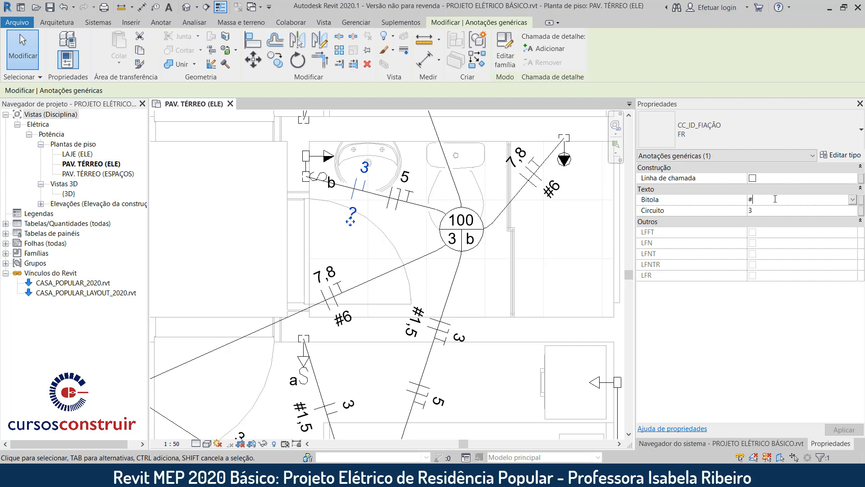
{"action": "type", "text": "1,5"}
{"action": "key", "text": "Return"}
{"action": "left_click", "coordinate": [256, 177]}
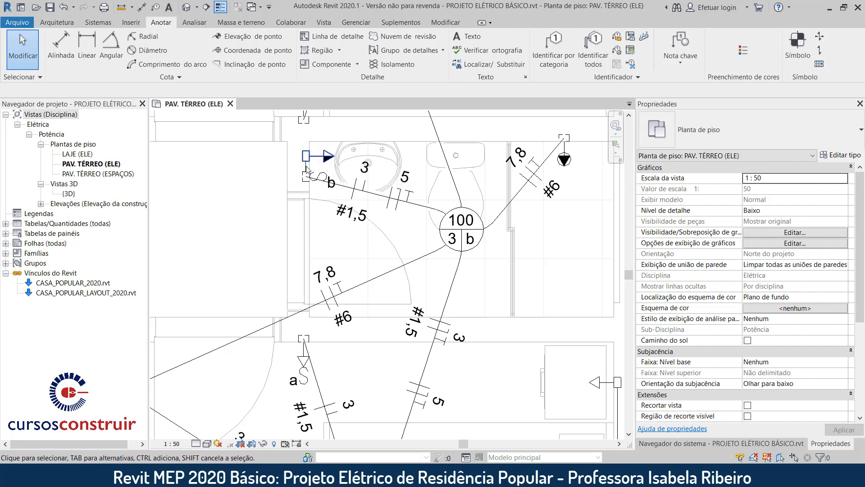
Place an FNT wiring symbol on the short vertical conduit between switch "b" and the outlet above it.
{"action": "scroll", "coordinate": [306, 174], "scroll_direction": "up", "scroll_amount": 5}
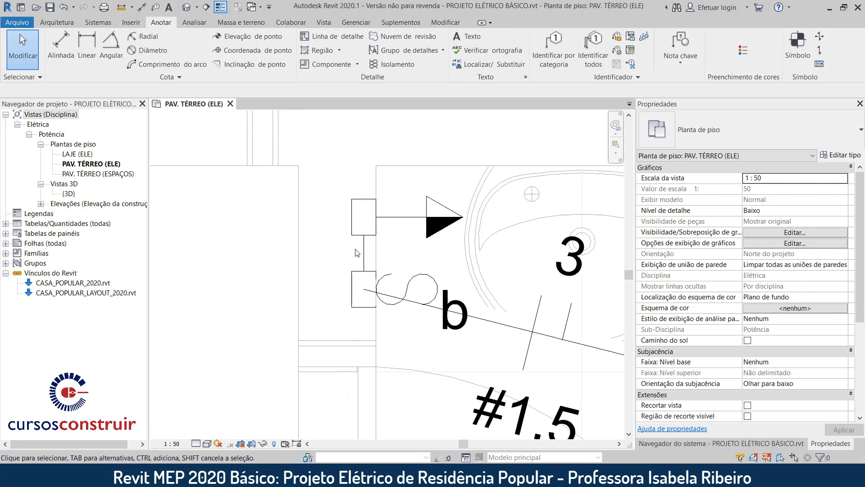
{"action": "left_click", "coordinate": [799, 53]}
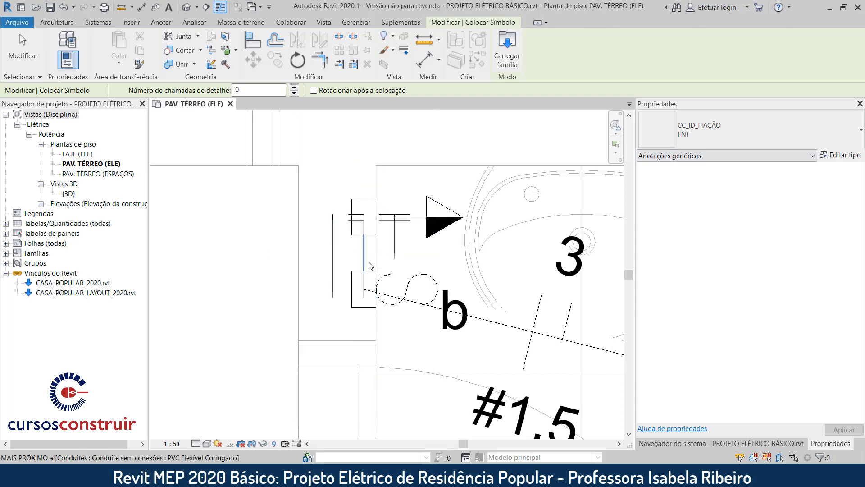
{"action": "key", "text": "Escape"}
{"action": "key", "text": "Escape"}
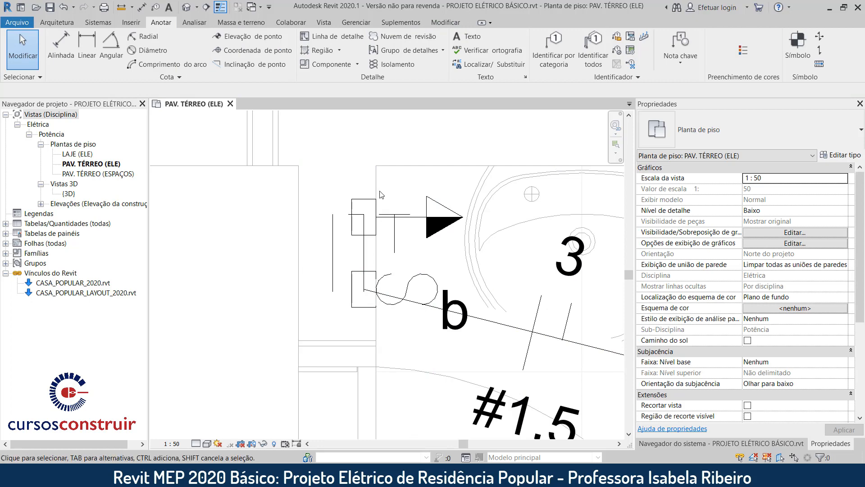
Move the new FNT symbol horizontally off the short conduit into the clear area on the other side of the bathroom wall.
{"action": "left_click", "coordinate": [333, 260]}
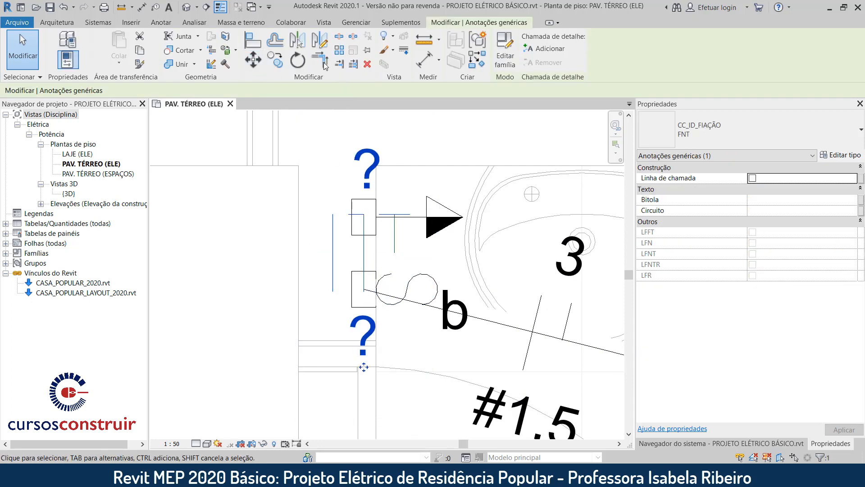
{"action": "left_click", "coordinate": [259, 61]}
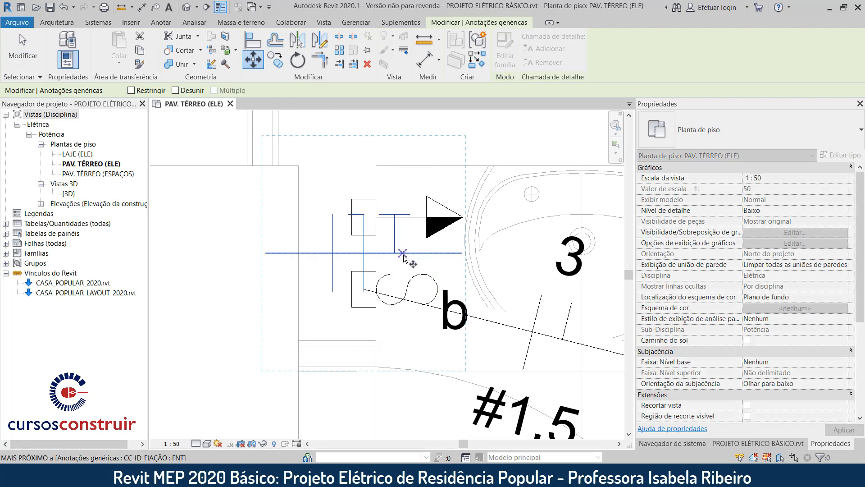
{"action": "left_click", "coordinate": [402, 253]}
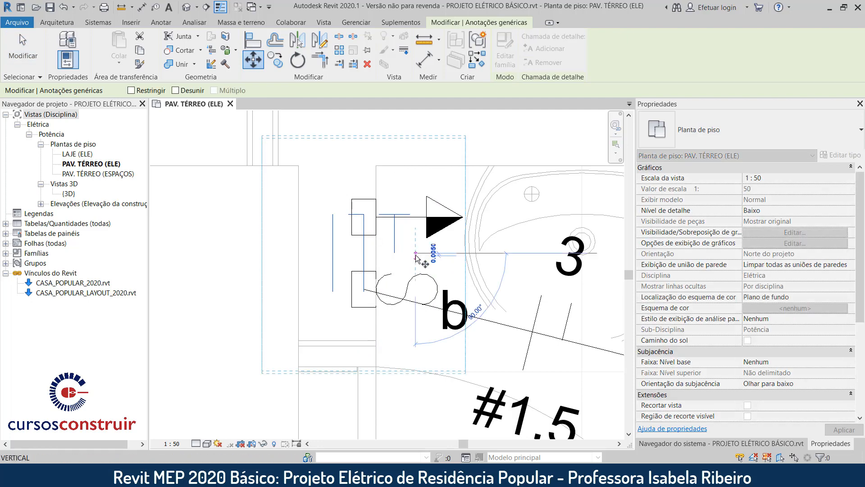
{"action": "left_click", "coordinate": [301, 253]}
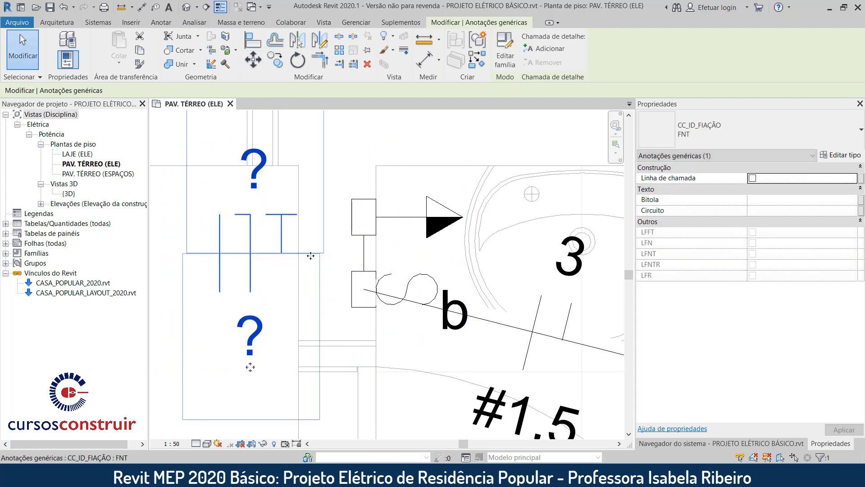
{"action": "key", "text": "Escape"}
{"action": "left_click", "coordinate": [282, 251]}
{"action": "key", "text": "Right"}
{"action": "key", "text": "Right"}
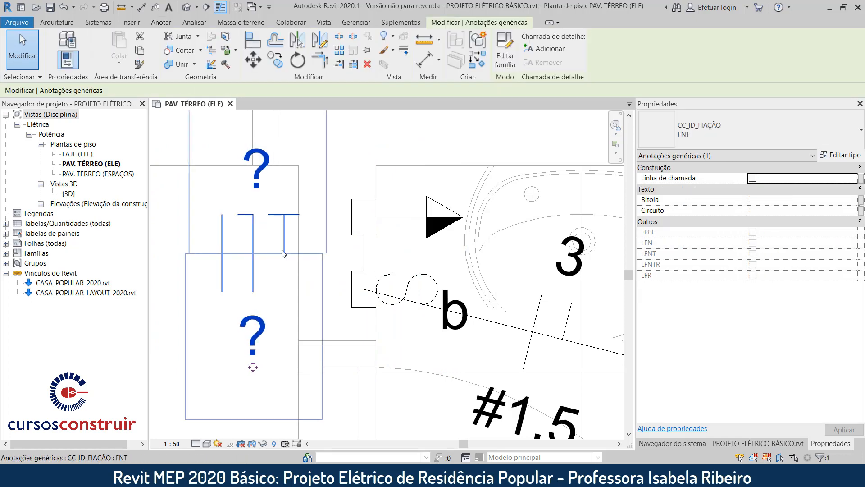
{"action": "key", "text": "Left"}
{"action": "key", "text": "Left"}
{"action": "key", "text": "Escape"}
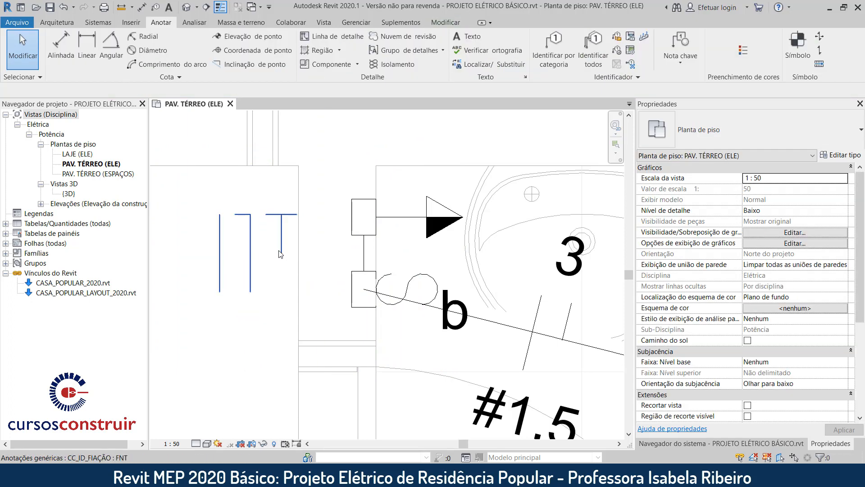
Turn on Linha de chamada for the relocated FNT symbol and move it horizontally closer to the short conduit.
{"action": "left_click", "coordinate": [284, 251]}
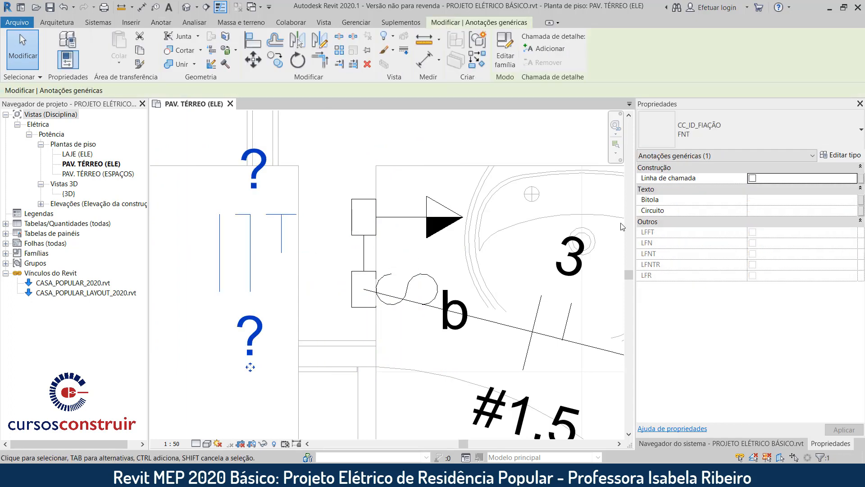
{"action": "left_click", "coordinate": [753, 178]}
{"action": "left_click", "coordinate": [254, 59]}
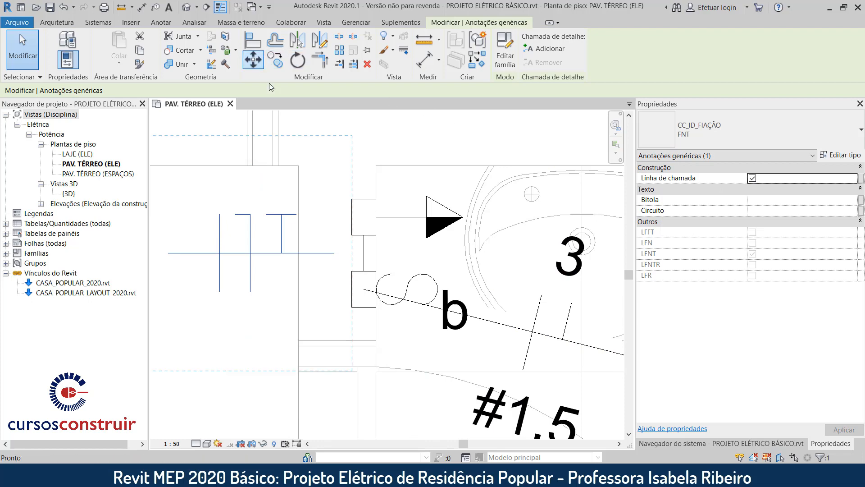
{"action": "left_click", "coordinate": [339, 253]}
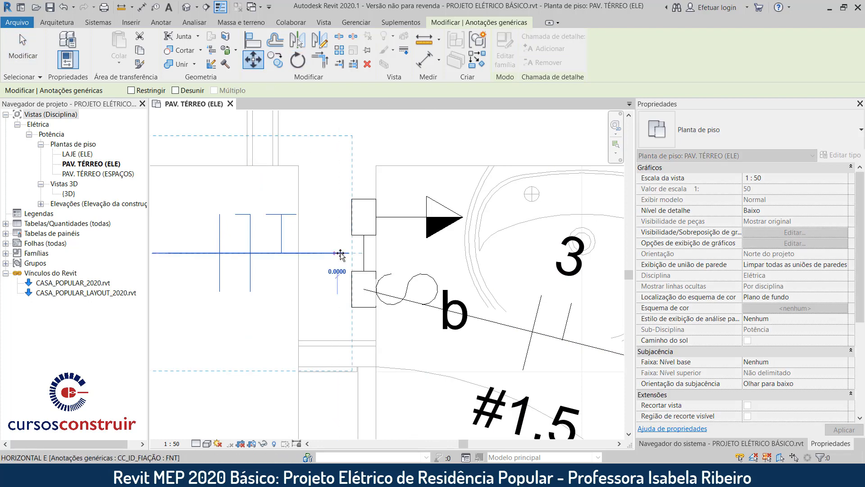
{"action": "left_click", "coordinate": [365, 254]}
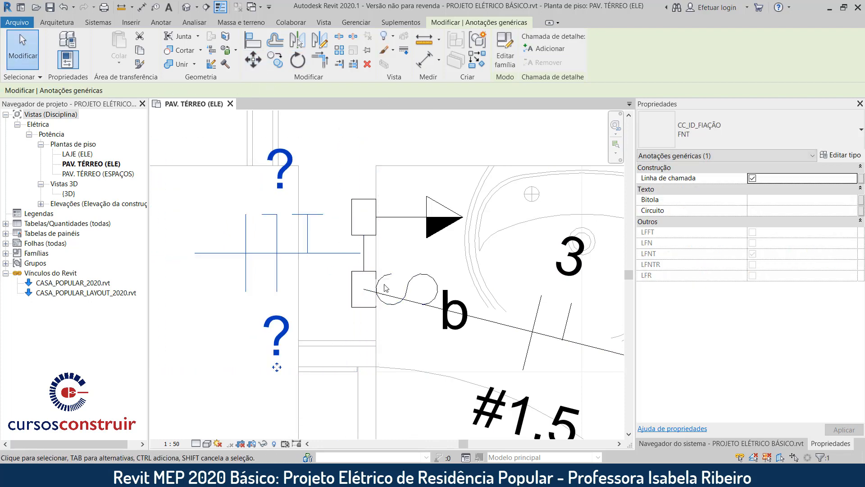
Shift the FNT symbol horizontally so the end of its leader line meets the conduit between the outlet and switch "b".
{"action": "key", "text": "Escape"}
{"action": "scroll", "coordinate": [349, 258], "scroll_direction": "up", "scroll_amount": 2}
{"action": "left_click", "coordinate": [351, 252]}
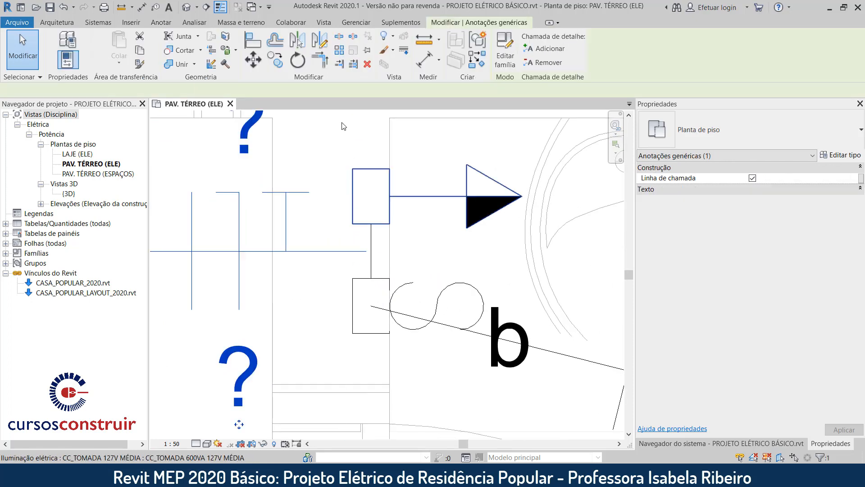
{"action": "left_click", "coordinate": [262, 67]}
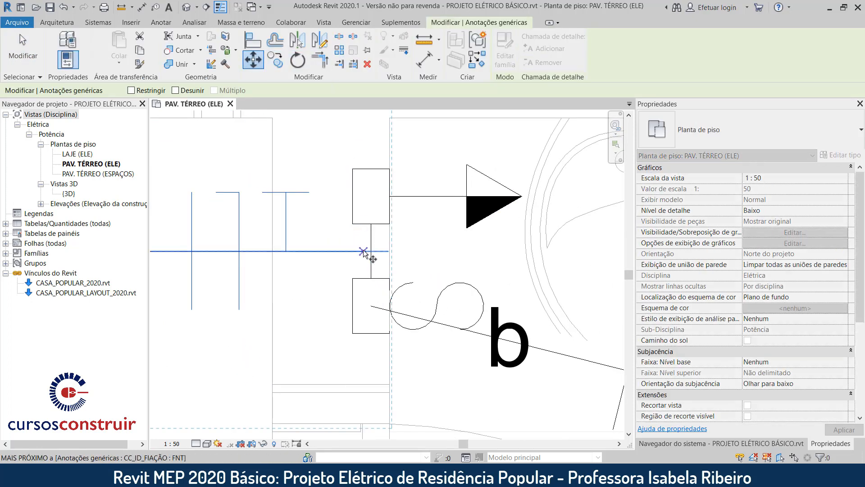
{"action": "left_click", "coordinate": [365, 251]}
{"action": "left_click", "coordinate": [371, 252]}
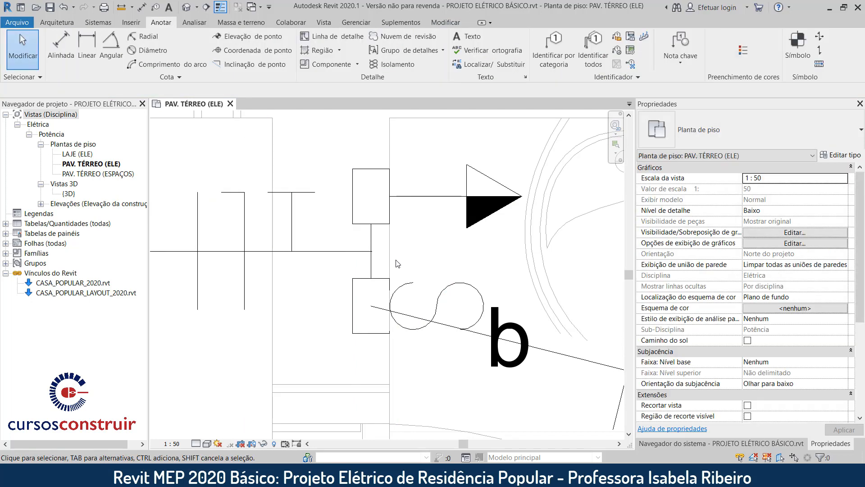
{"action": "scroll", "coordinate": [392, 262], "scroll_direction": "up", "scroll_amount": 2}
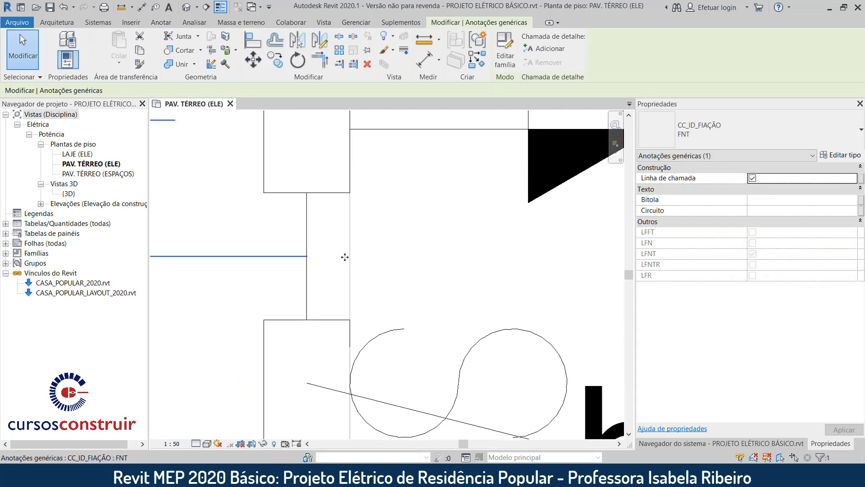
{"action": "scroll", "coordinate": [315, 260], "scroll_direction": "up", "scroll_amount": 2}
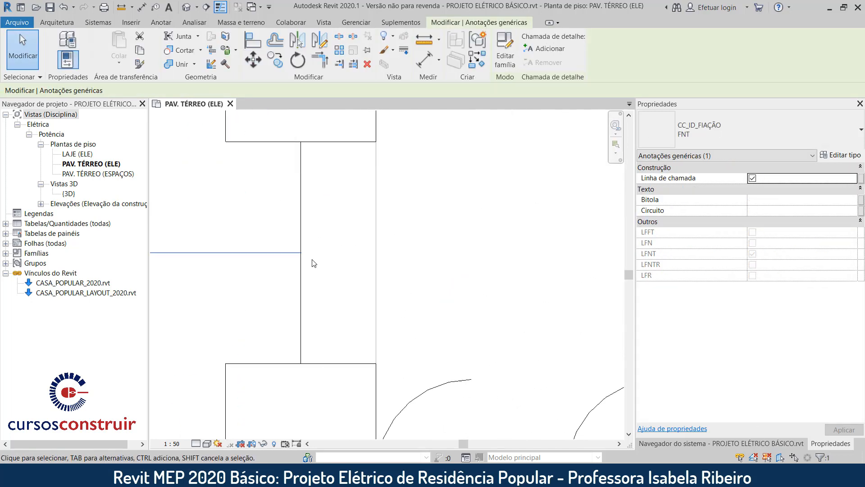
{"action": "scroll", "coordinate": [309, 253], "scroll_direction": "down", "scroll_amount": 4}
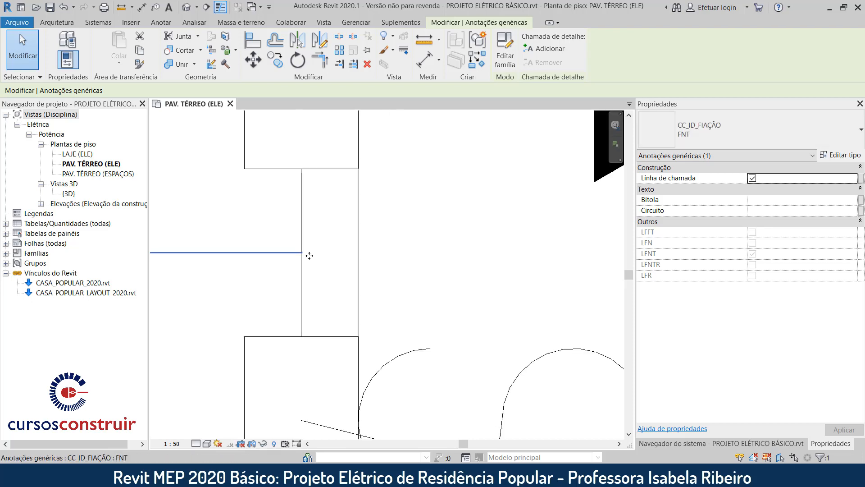
{"action": "key", "text": "Escape"}
{"action": "scroll", "coordinate": [403, 262], "scroll_direction": "down", "scroll_amount": 2}
{"action": "middle_click_drag", "start_coordinate": [404, 262], "coordinate": [477, 253]}
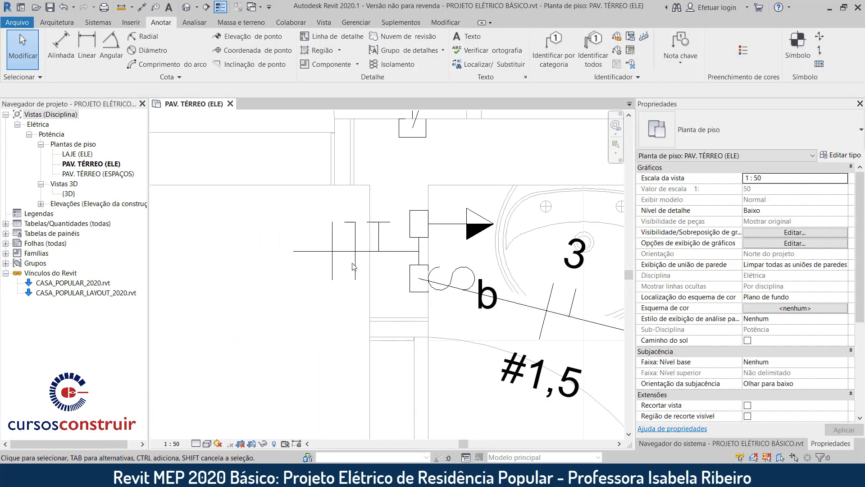
Set the Circuito of the FNT symbol with the leader line to 5.
{"action": "left_click", "coordinate": [376, 245]}
{"action": "left_click", "coordinate": [360, 186]}
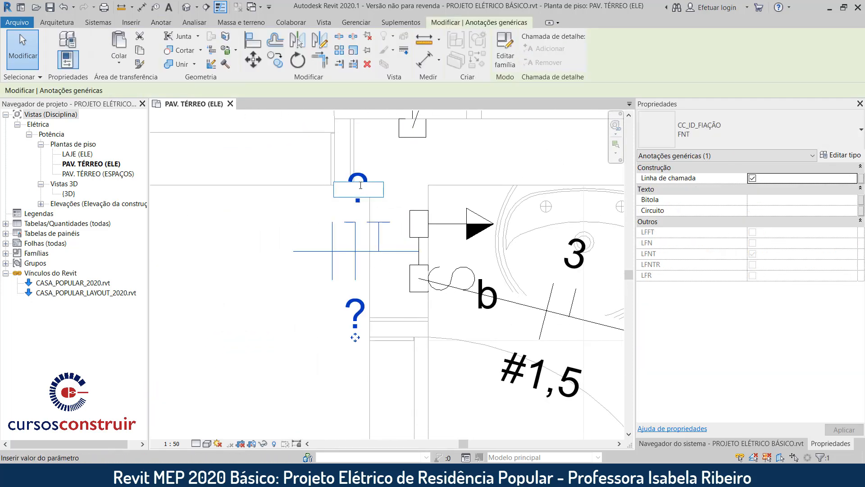
{"action": "type", "text": "5"}
{"action": "key", "text": "Return"}
{"action": "left_click", "coordinate": [245, 296]}
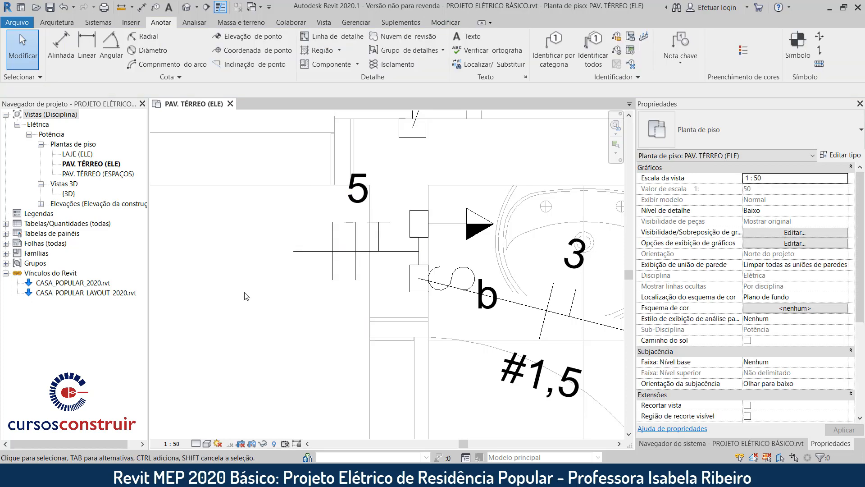
Look over the annotated bedroom and bathroom conduits and save the project.
{"action": "scroll", "coordinate": [246, 296], "scroll_direction": "down", "scroll_amount": 5}
{"action": "middle_click_drag", "start_coordinate": [392, 374], "coordinate": [385, 164]}
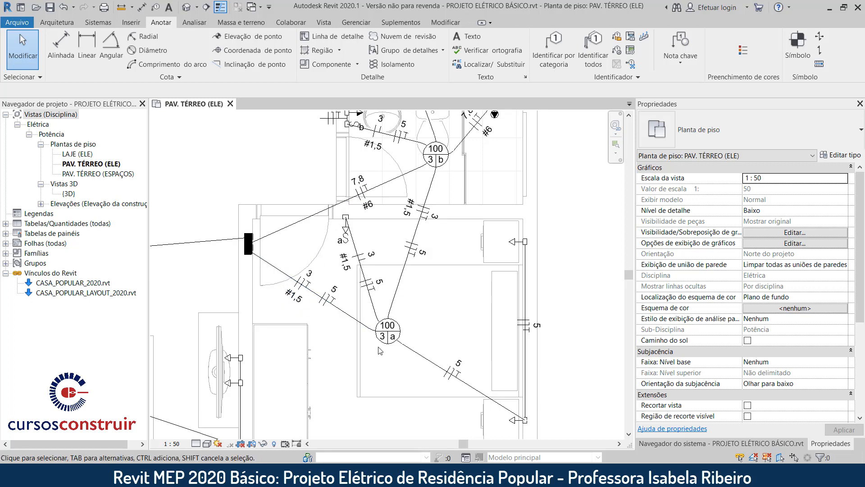
{"action": "middle_click_drag", "start_coordinate": [480, 354], "coordinate": [430, 332]}
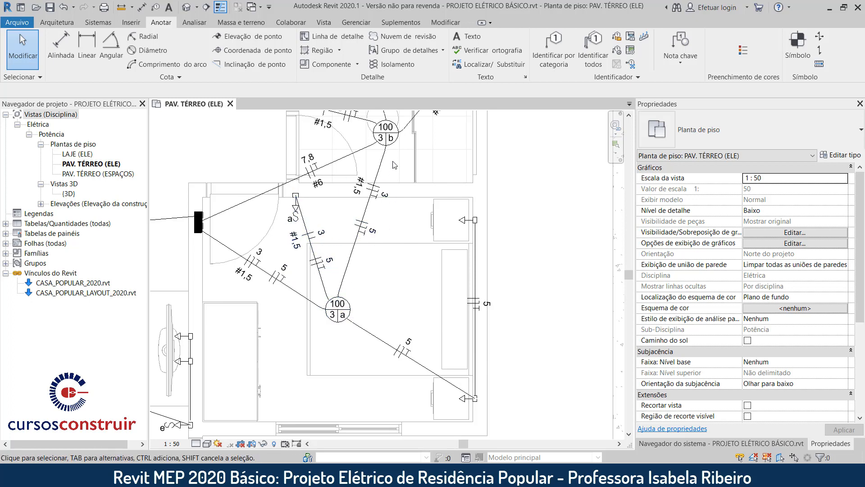
{"action": "middle_click_drag", "start_coordinate": [395, 165], "coordinate": [387, 265]}
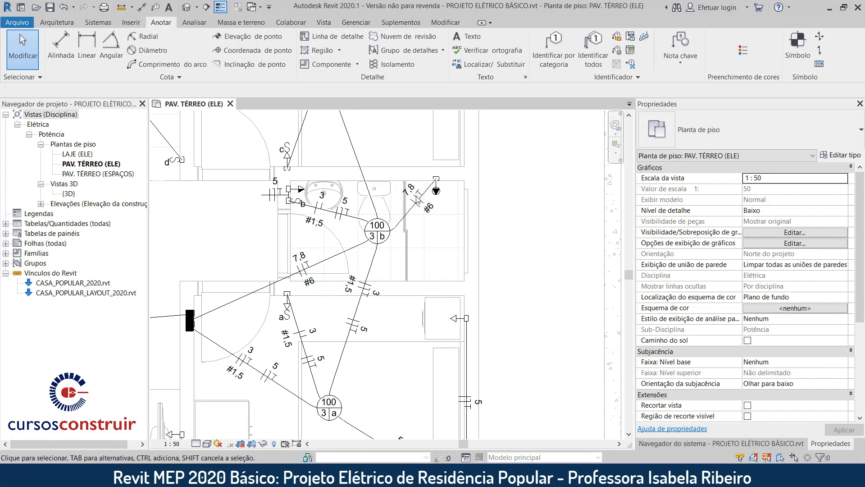
{"action": "scroll", "coordinate": [547, 236], "scroll_direction": "down", "scroll_amount": 6}
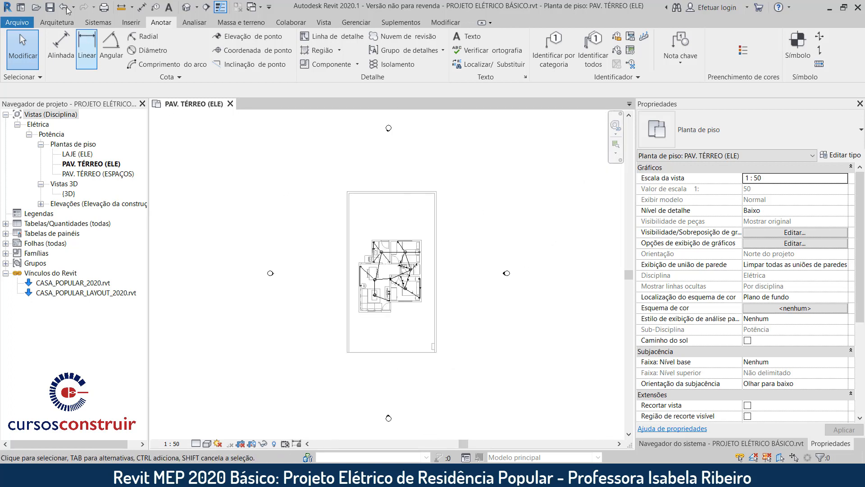
{"action": "left_click", "coordinate": [50, 7]}
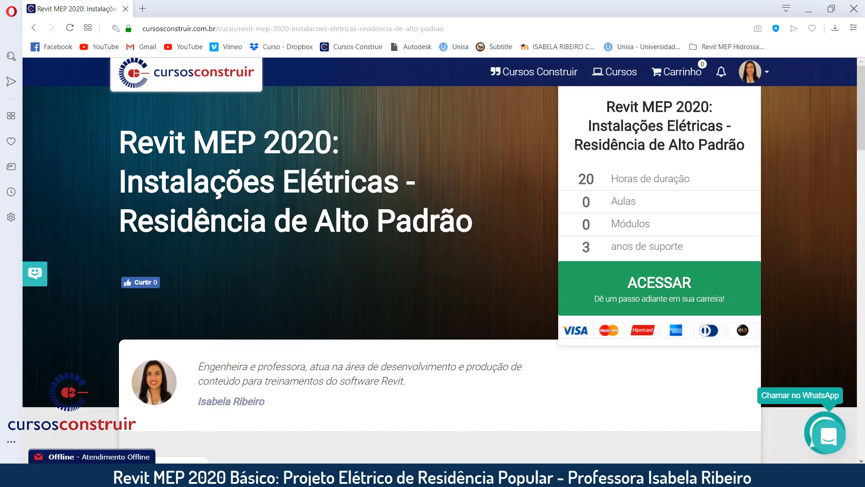
Review the Revit MEP 2020 Instalações Elétricas course page, including its content, prerequisites, support and certification sections.
{"action": "scroll", "coordinate": [494, 279], "scroll_direction": "down", "scroll_amount": 10}
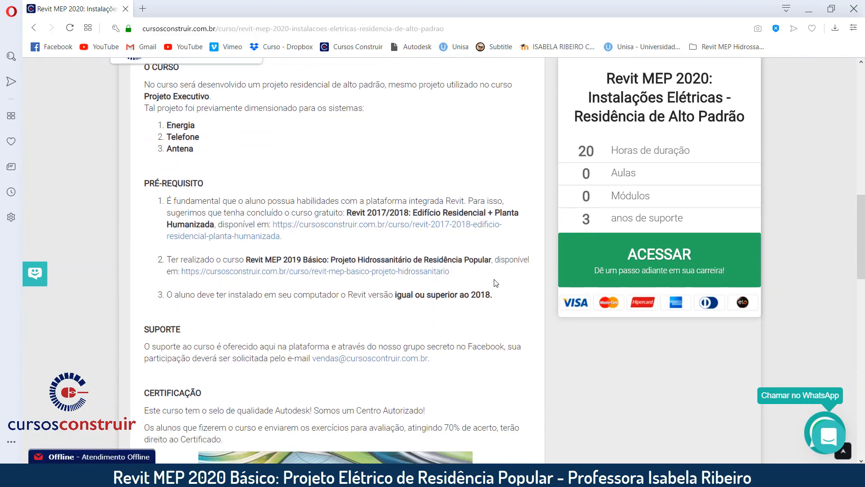
{"action": "scroll", "coordinate": [495, 283], "scroll_direction": "down", "scroll_amount": 5}
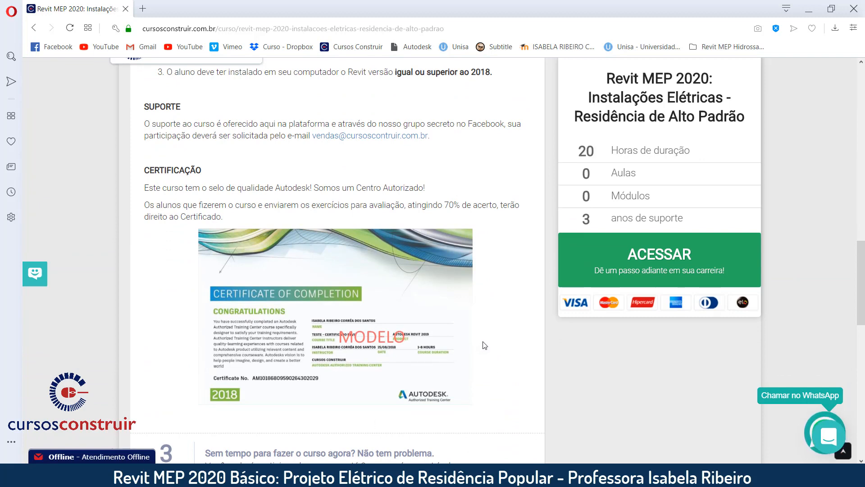
{"action": "scroll", "coordinate": [484, 345], "scroll_direction": "up", "scroll_amount": 6}
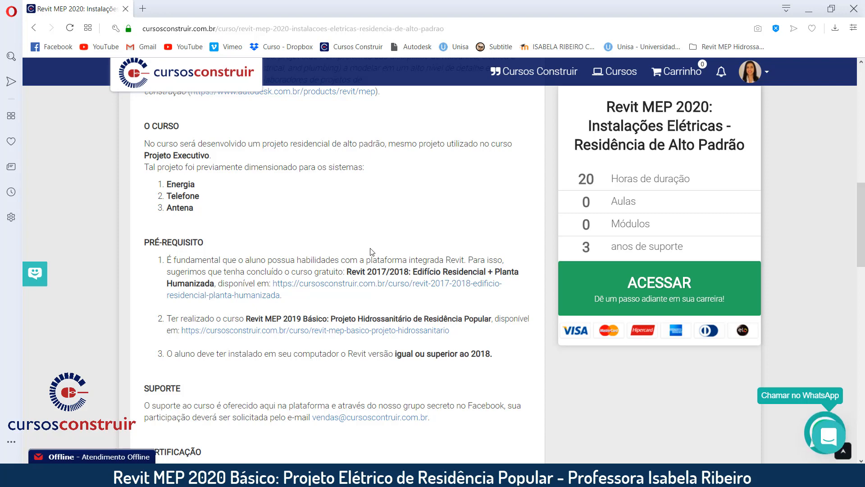
{"action": "scroll", "coordinate": [372, 251], "scroll_direction": "up", "scroll_amount": 10}
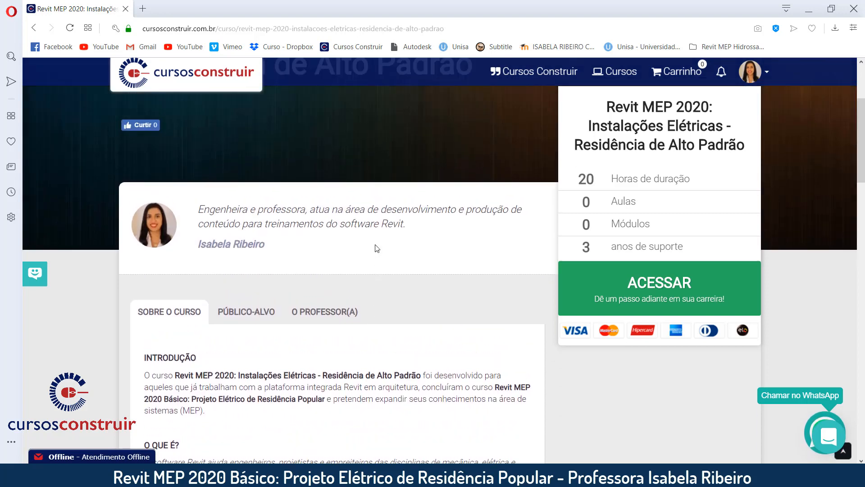
{"action": "scroll", "coordinate": [375, 246], "scroll_direction": "up", "scroll_amount": 4}
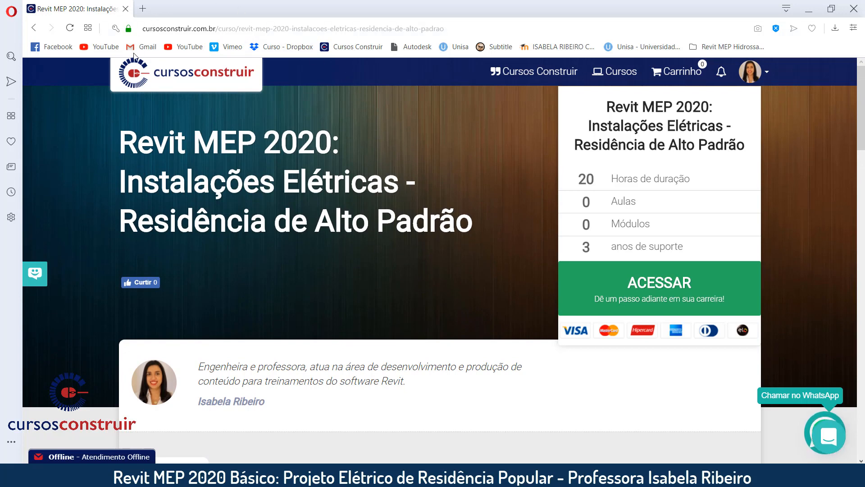